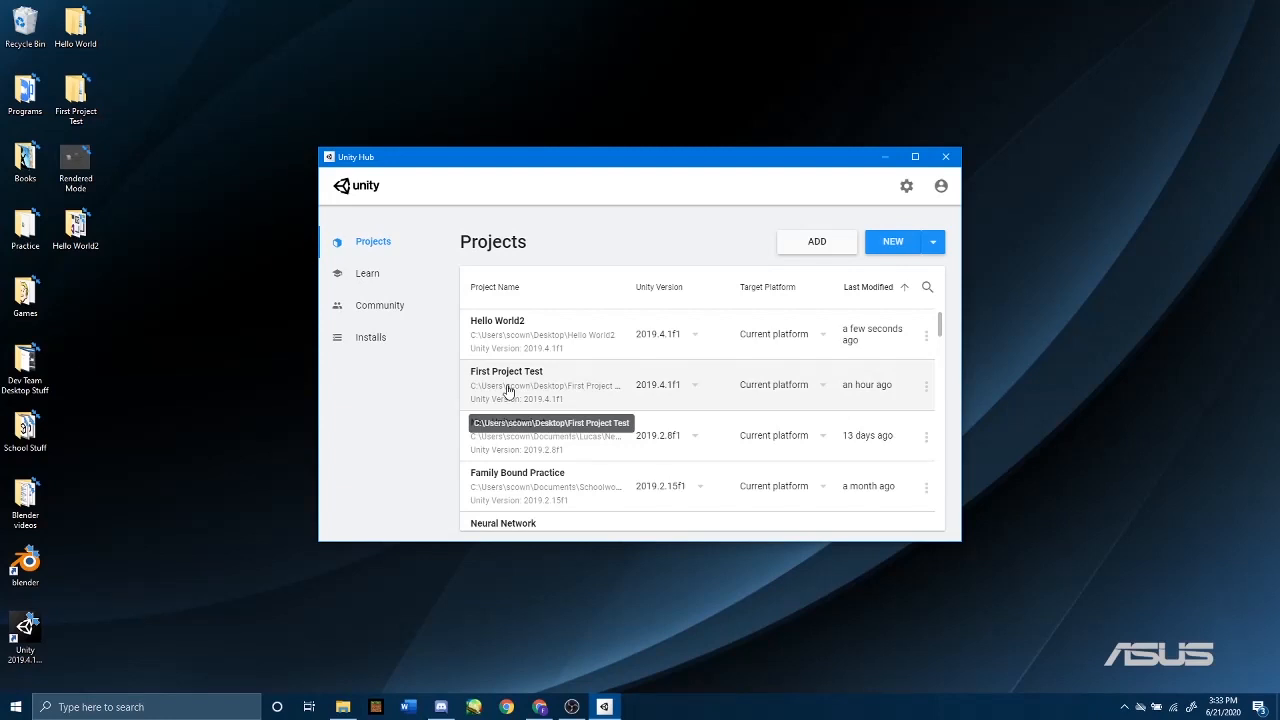
Step: Open the First Project Test project and create a folder named Physics Materials in its Assets
click(530, 385)
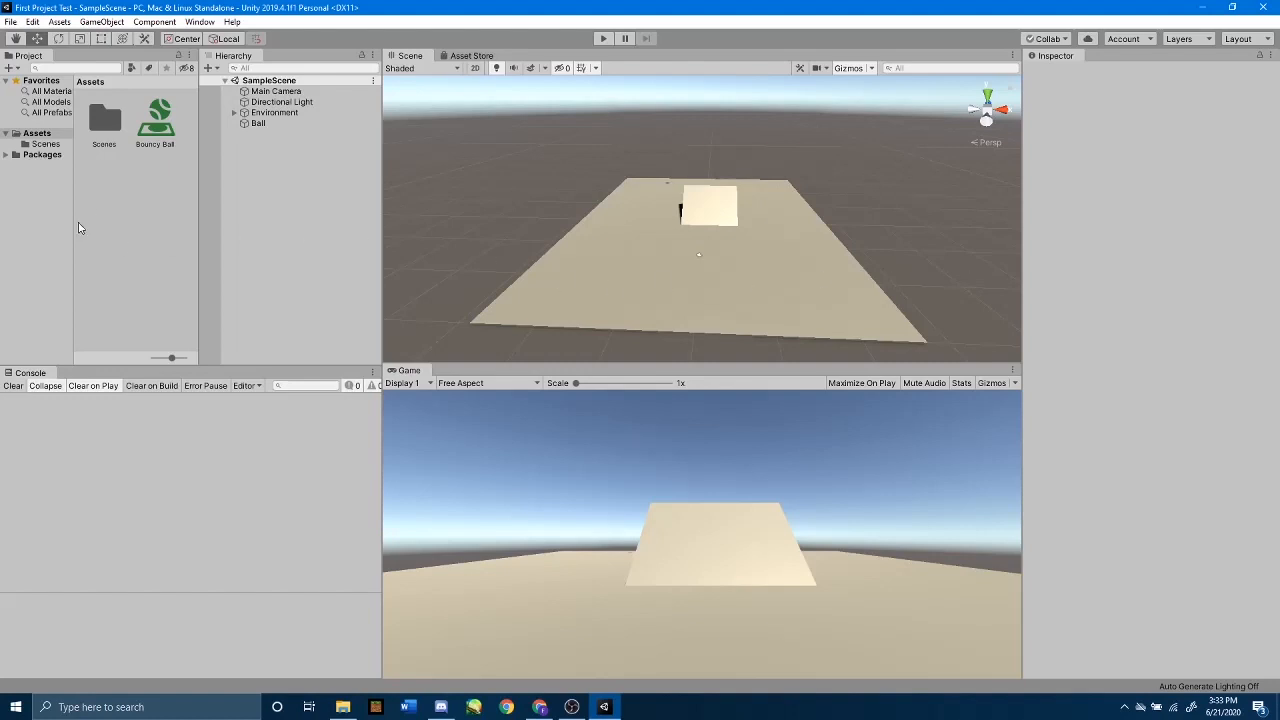
right_click(124, 196)
mouse_move(157, 199)
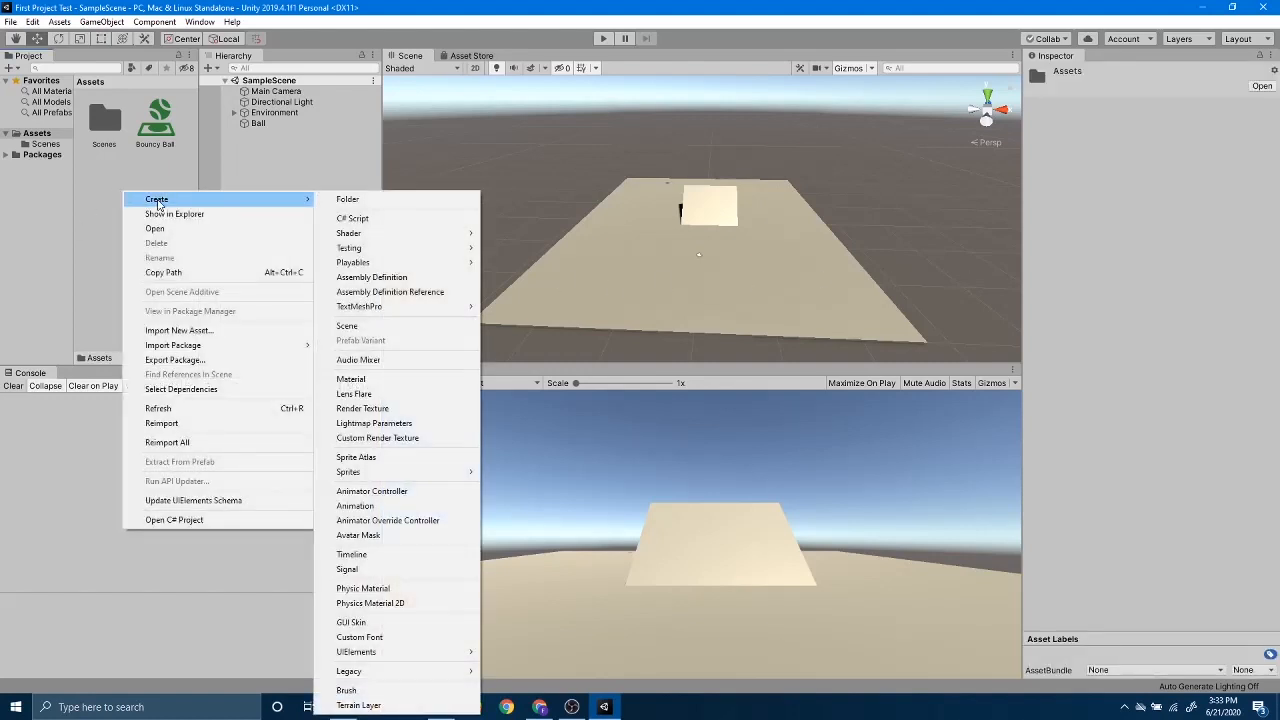
click(354, 200)
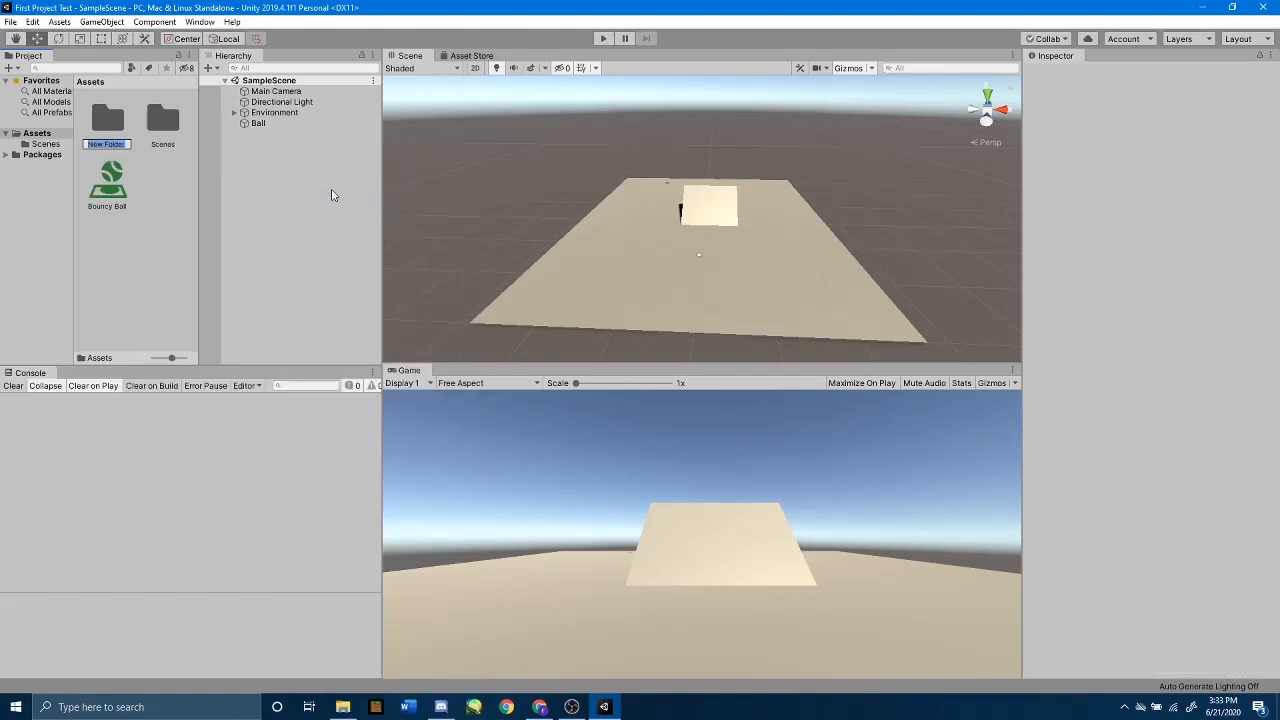
text(Physics Ma)
text(terials)
key(Return)
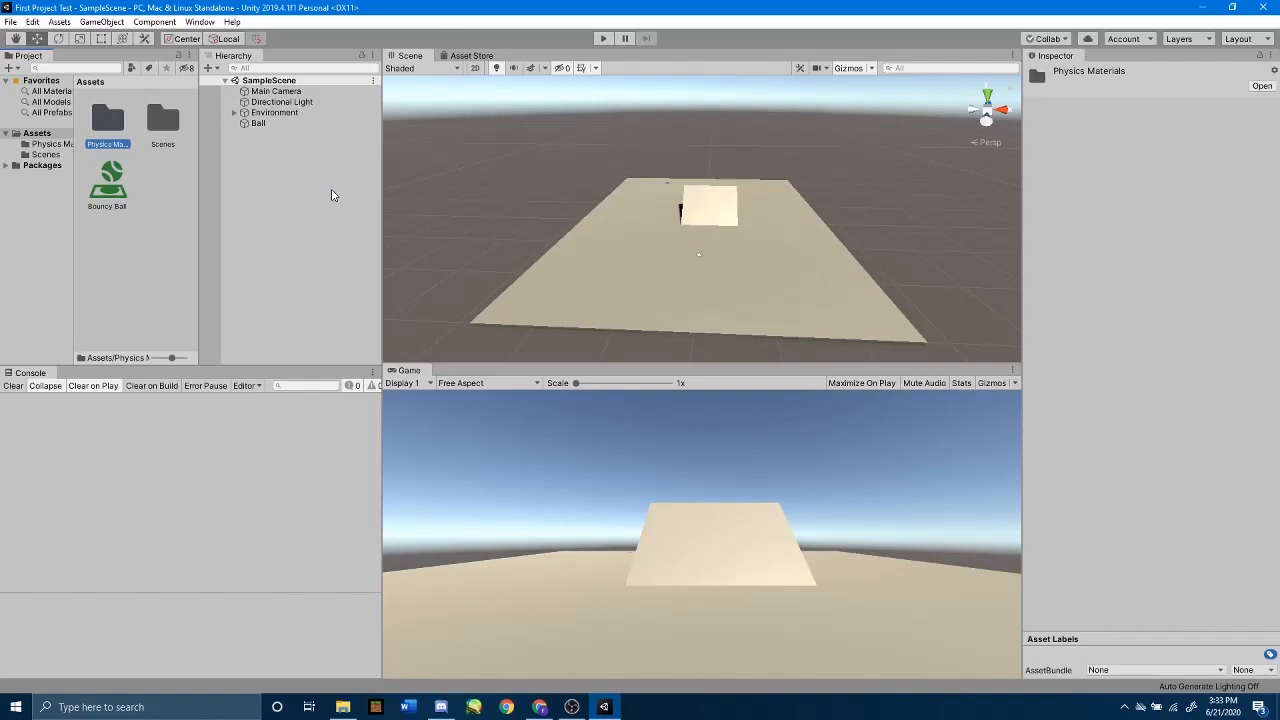
Step: Move the Bouncy Ball asset into the Physics Materials folder
drag(107, 180, 102, 124)
click(115, 200)
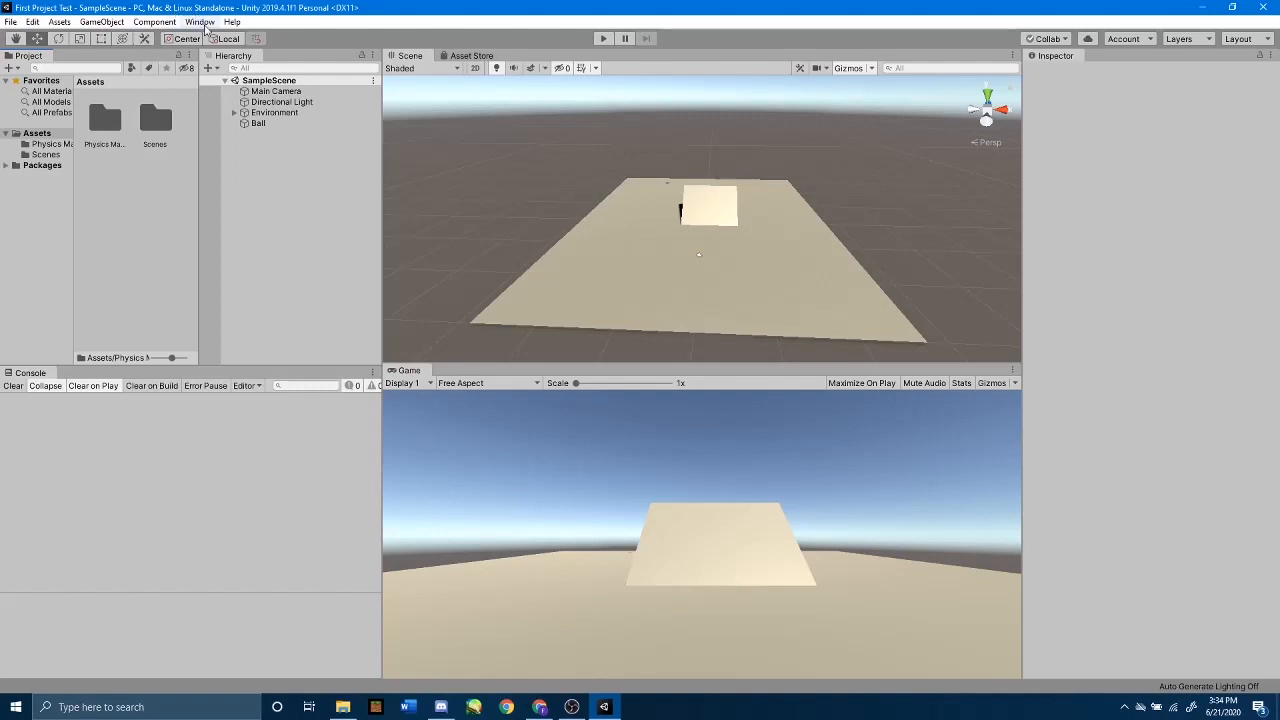
Step: Open the Animation window and dock it as a tab beside the Console, leaving Animation in front
click(204, 24)
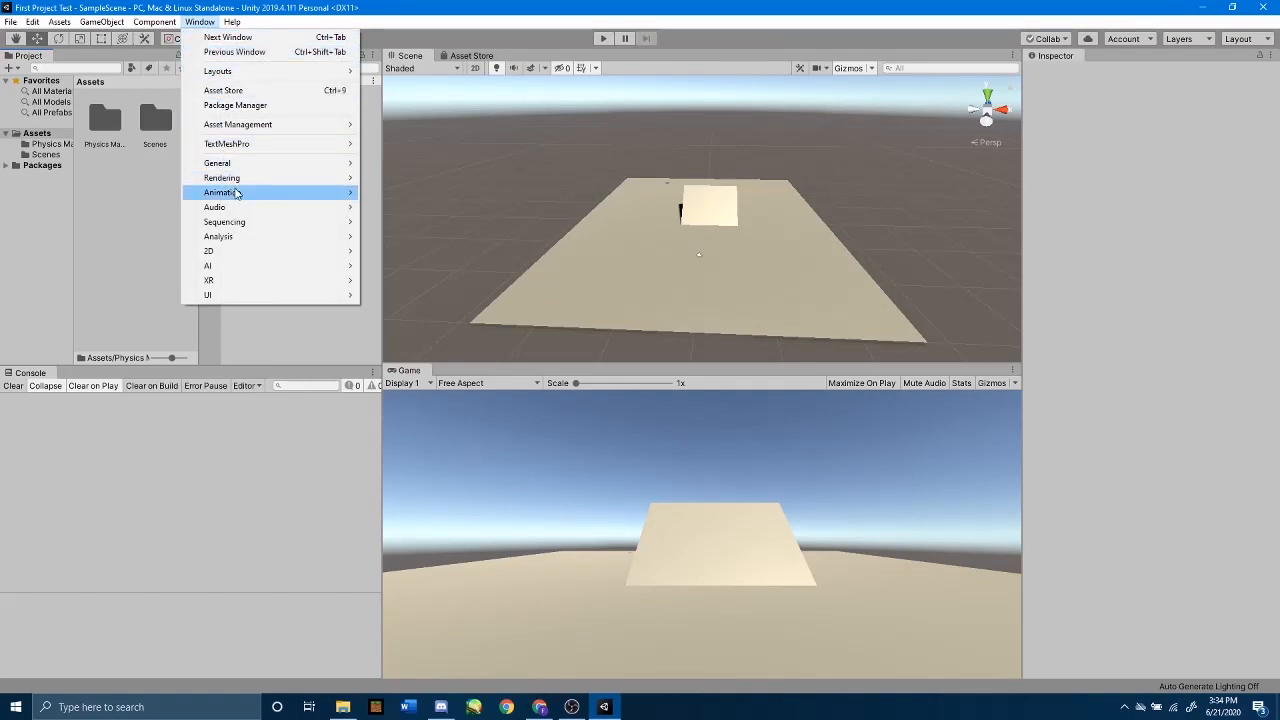
mouse_move(236, 193)
click(390, 196)
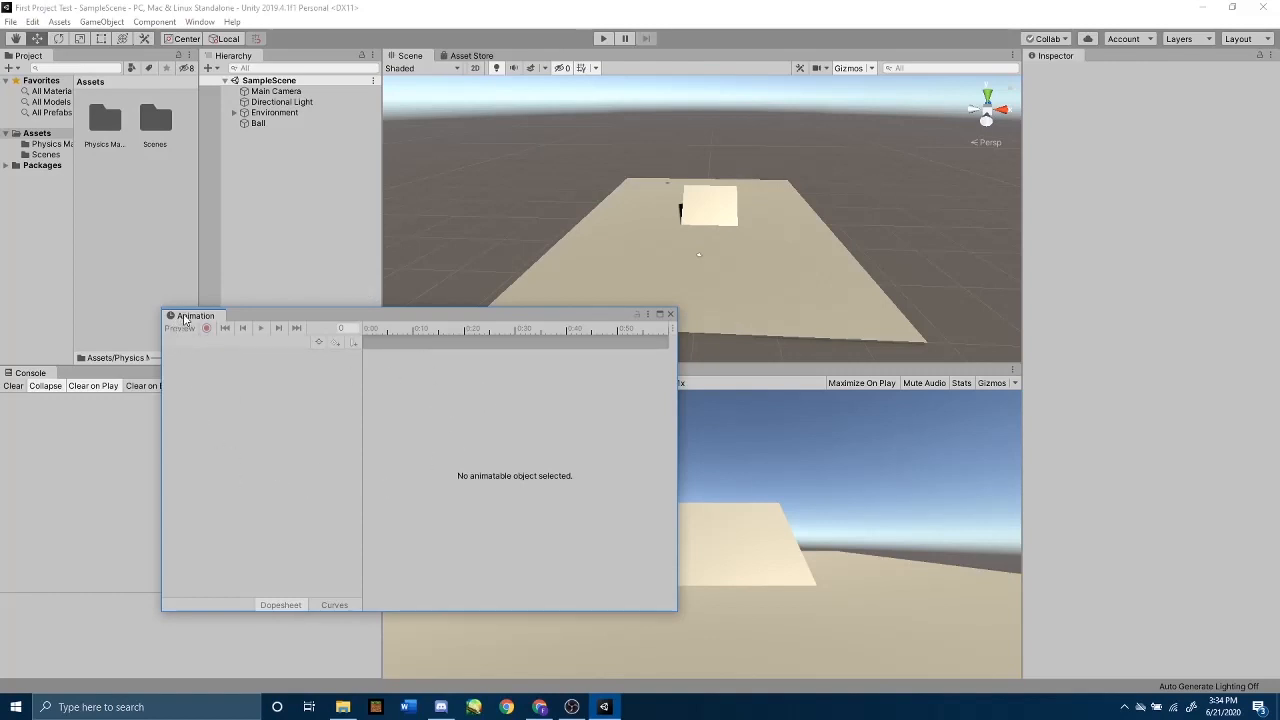
drag(197, 320, 77, 378)
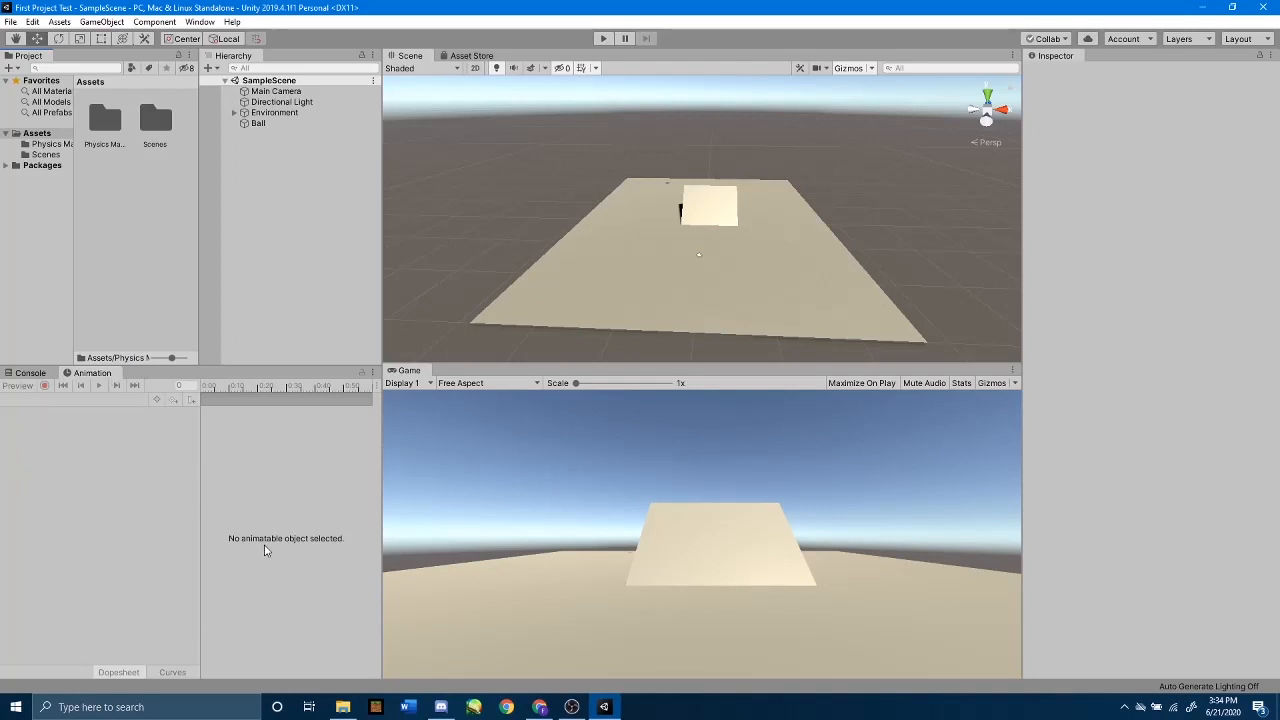
click(17, 375)
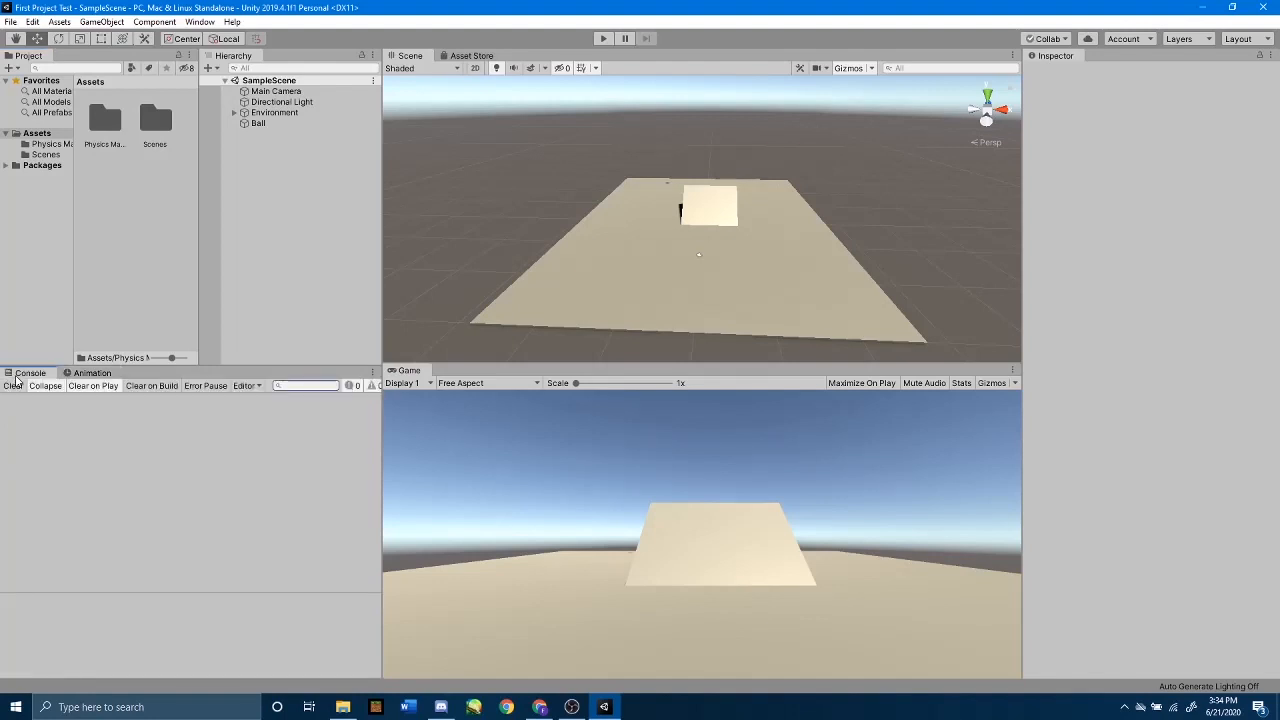
click(91, 375)
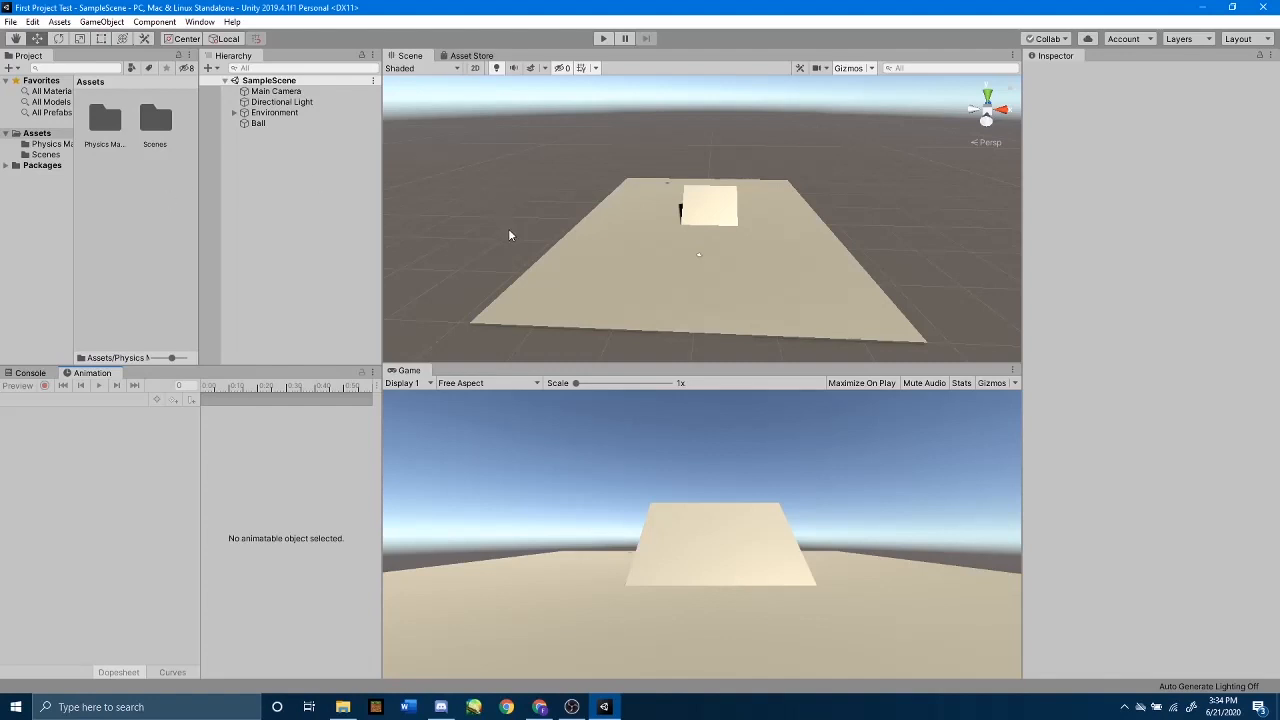
Step: Create a scene named Animation Testing in the Scenes folder and open it
scroll(509, 235, down, 6)
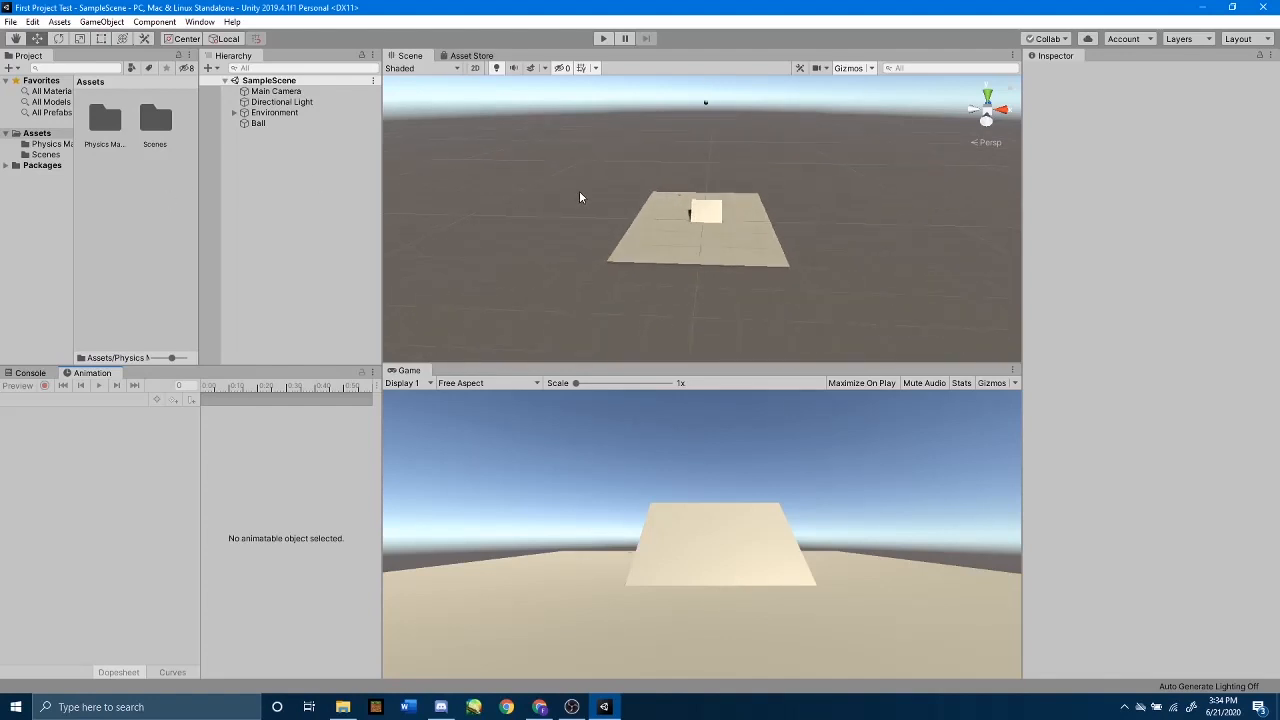
scroll(579, 190, up, 4)
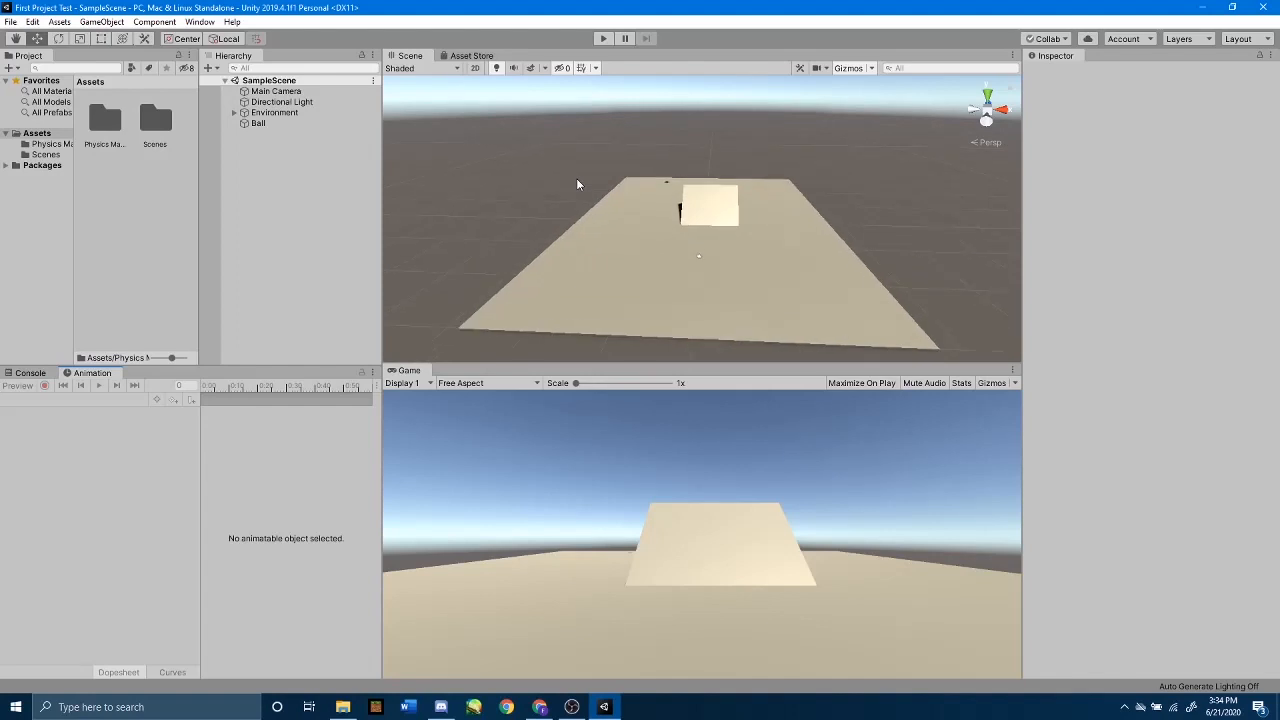
double_click(158, 123)
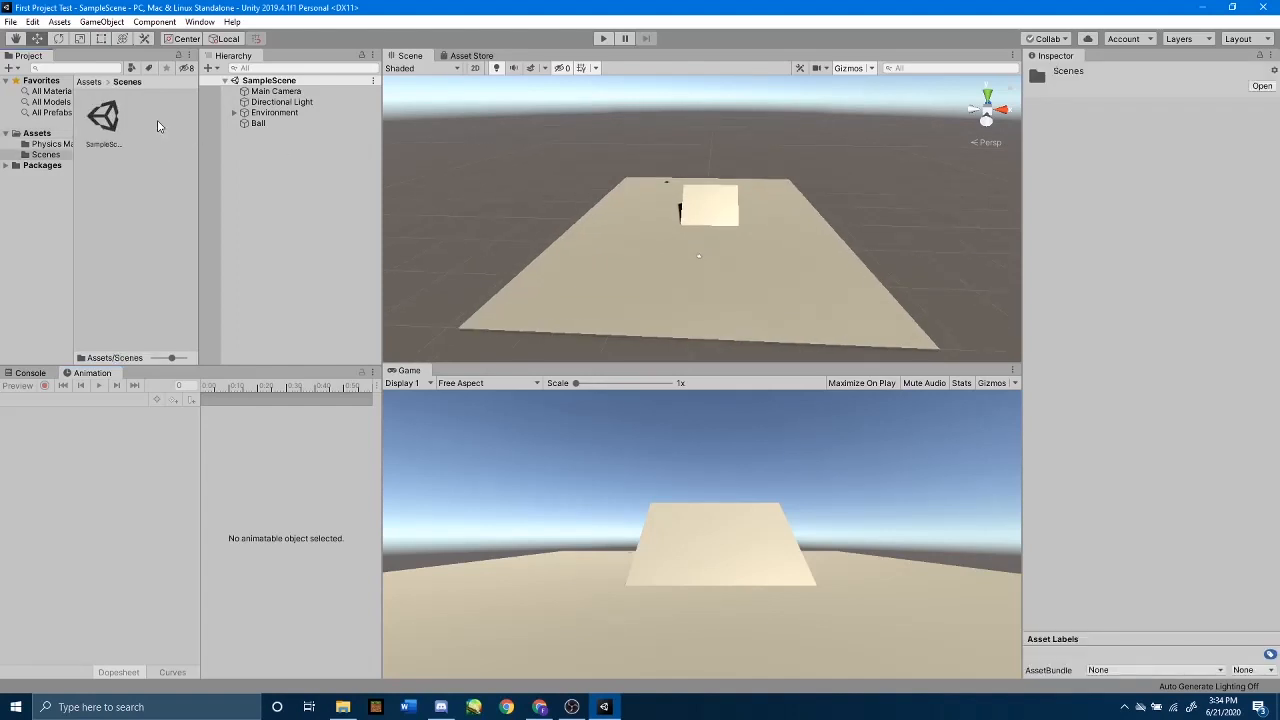
right_click(140, 222)
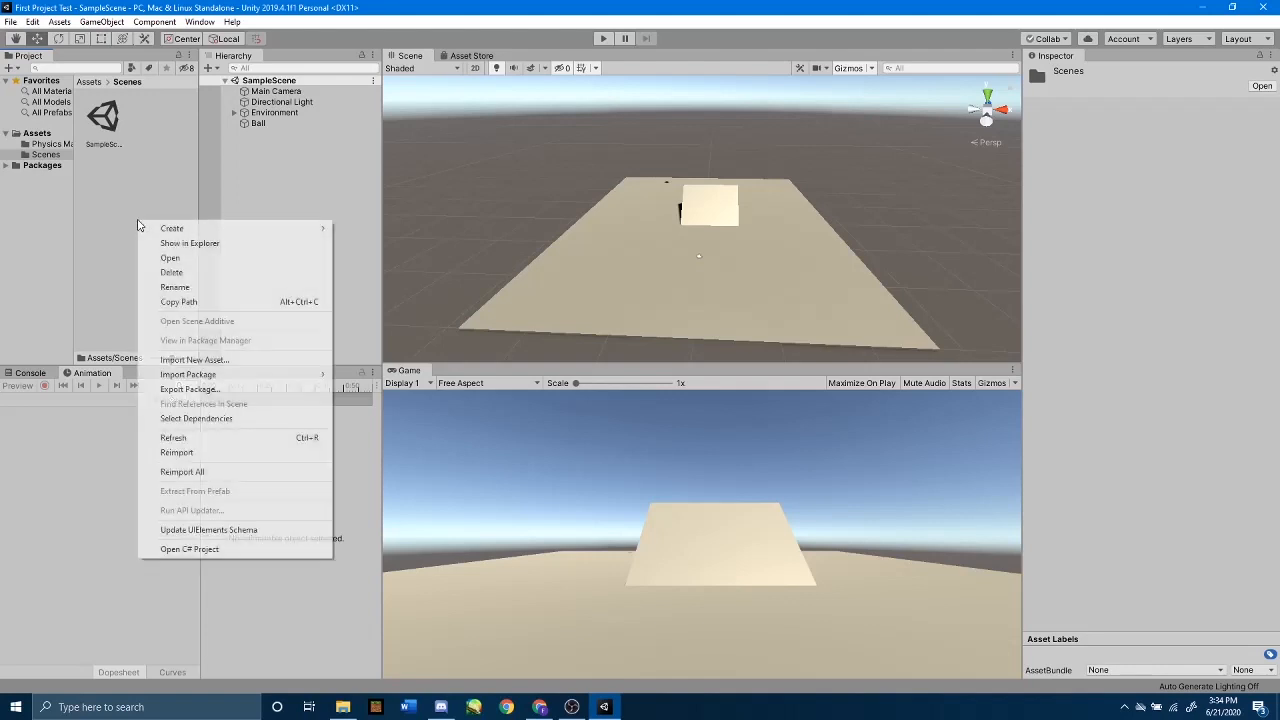
mouse_move(171, 233)
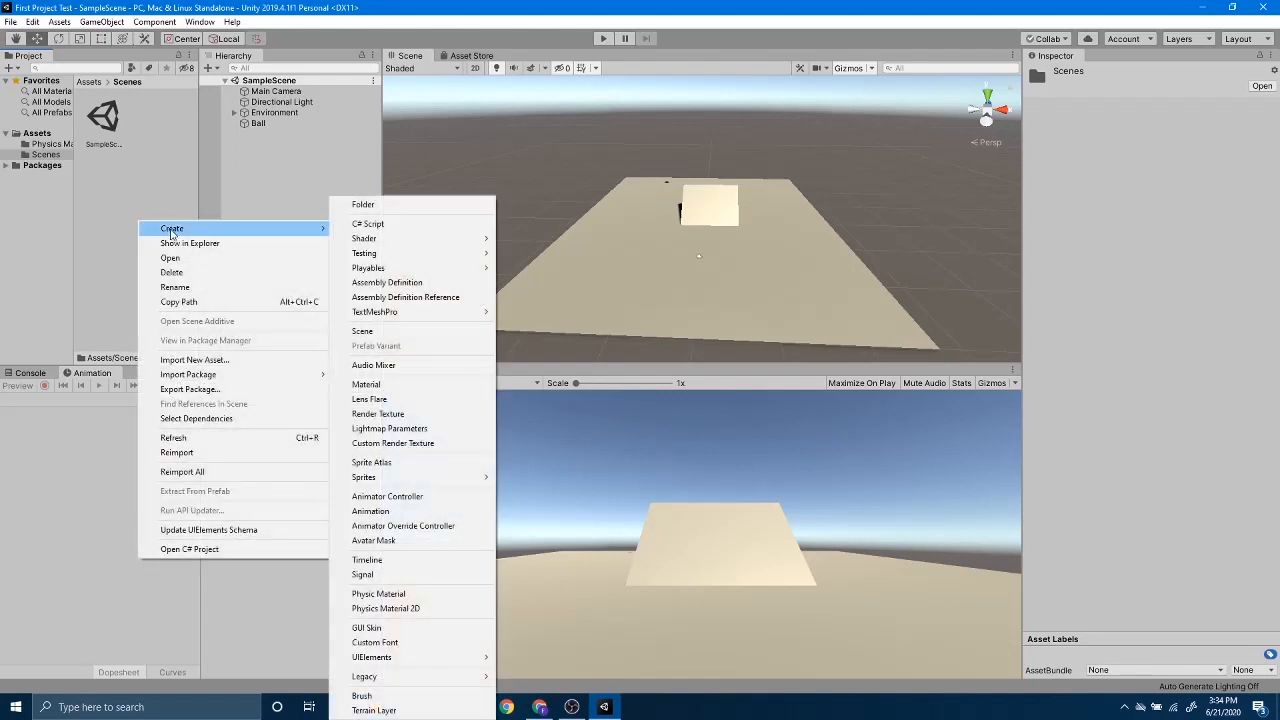
click(402, 331)
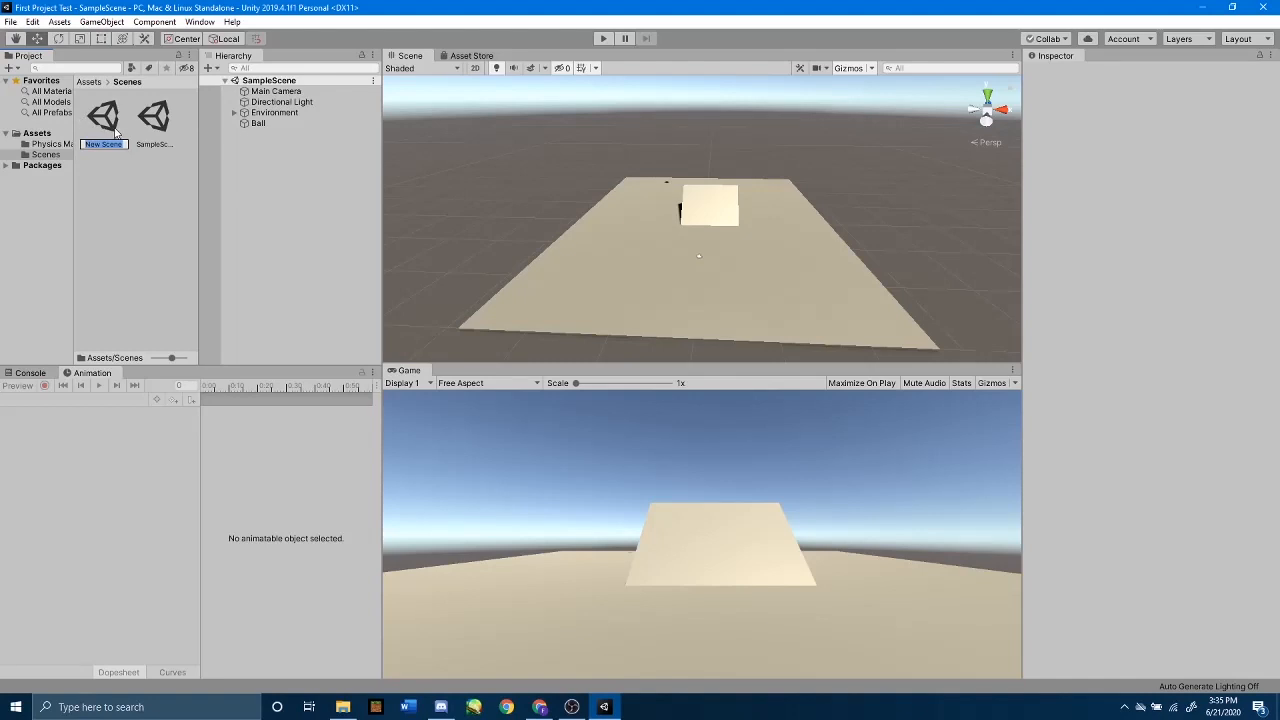
text(Animation)
text( Test)
text(ing)
key(Return)
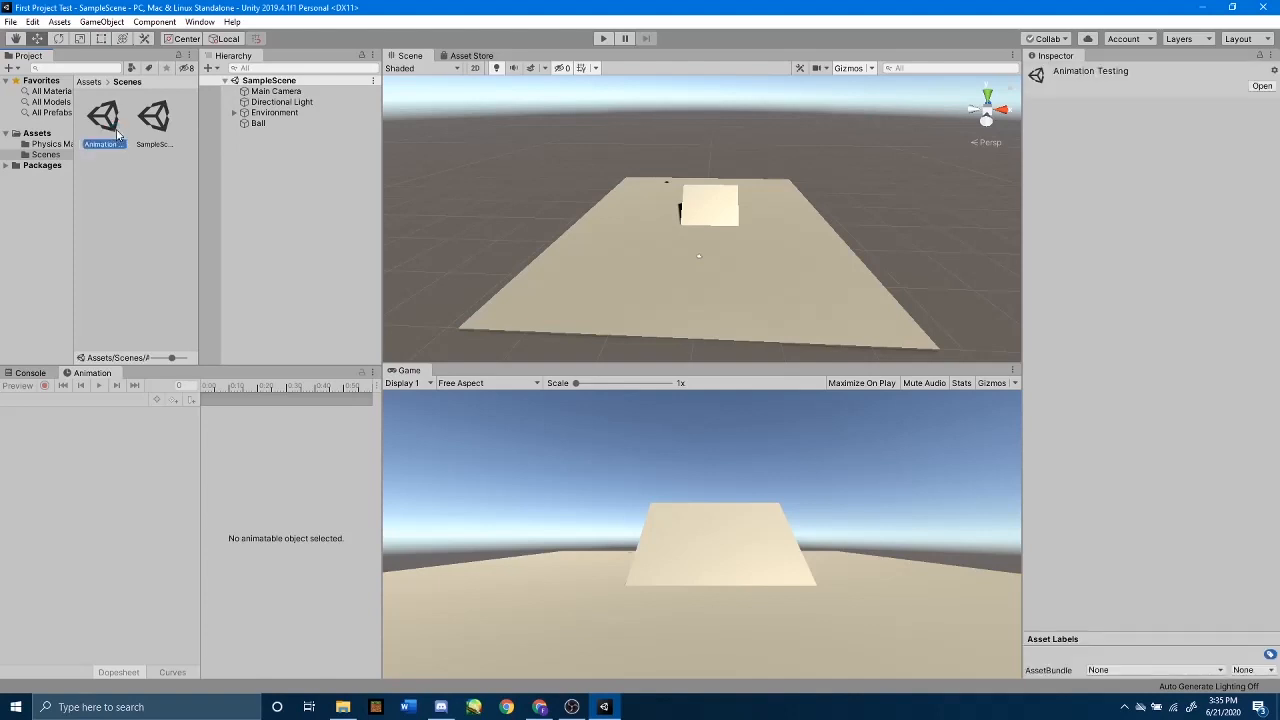
double_click(108, 117)
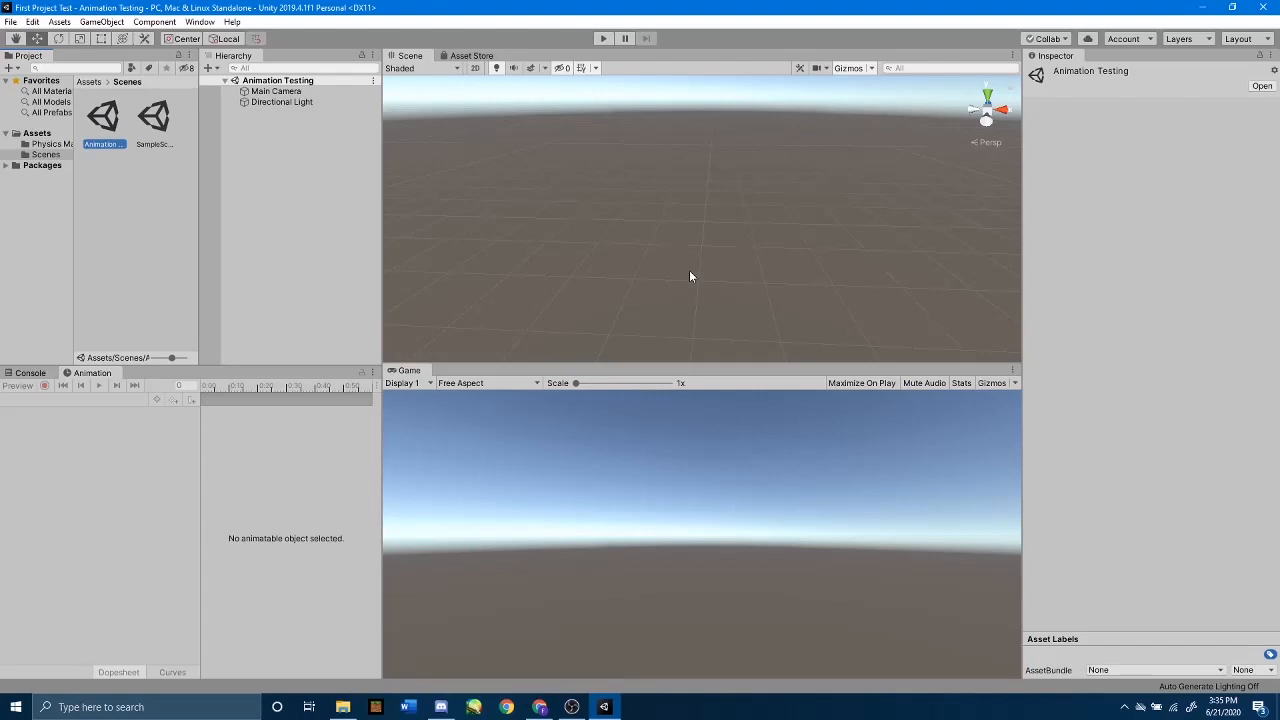
Step: Add a 3D cube to the Animation Testing scene and set its X rotation to 45
right_click(283, 197)
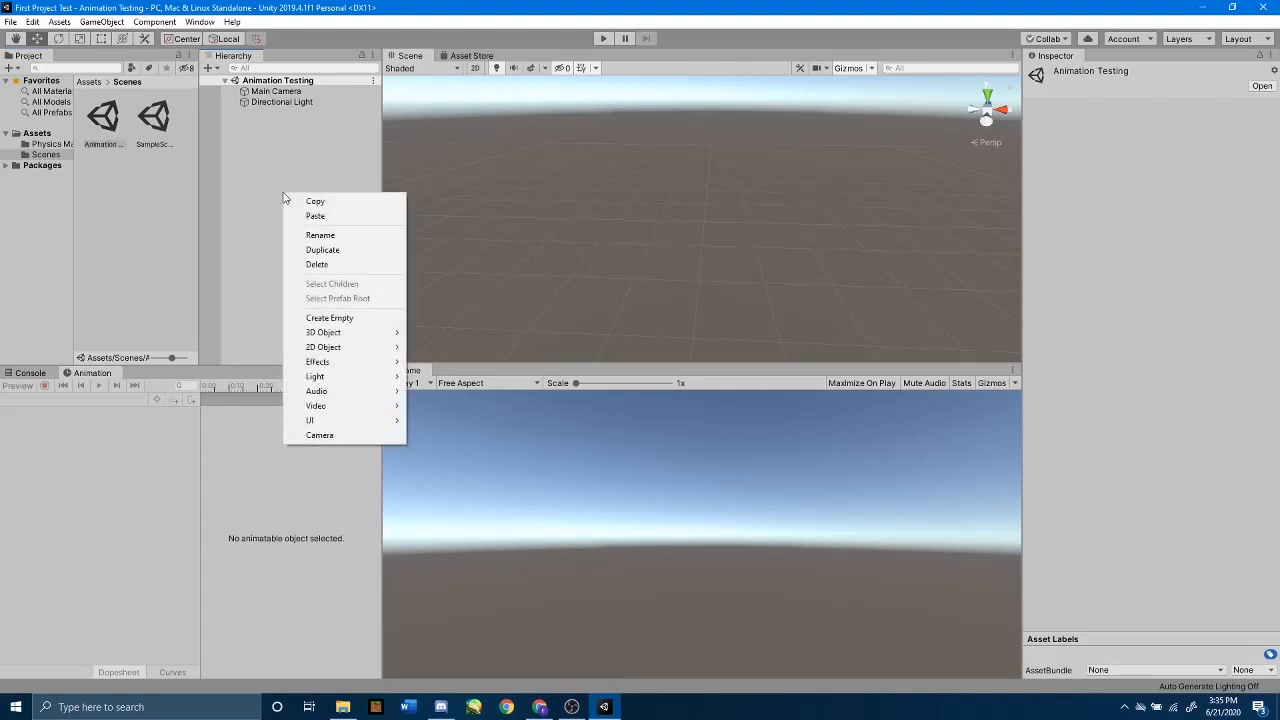
mouse_move(355, 336)
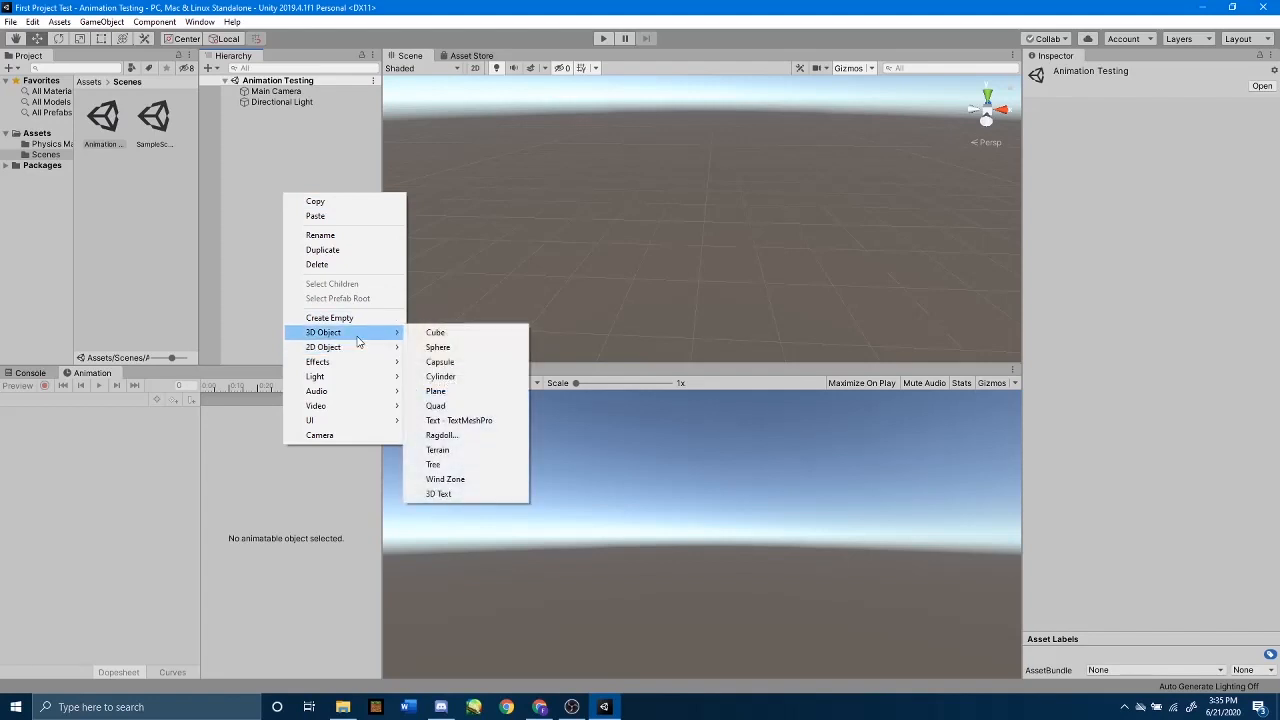
click(436, 334)
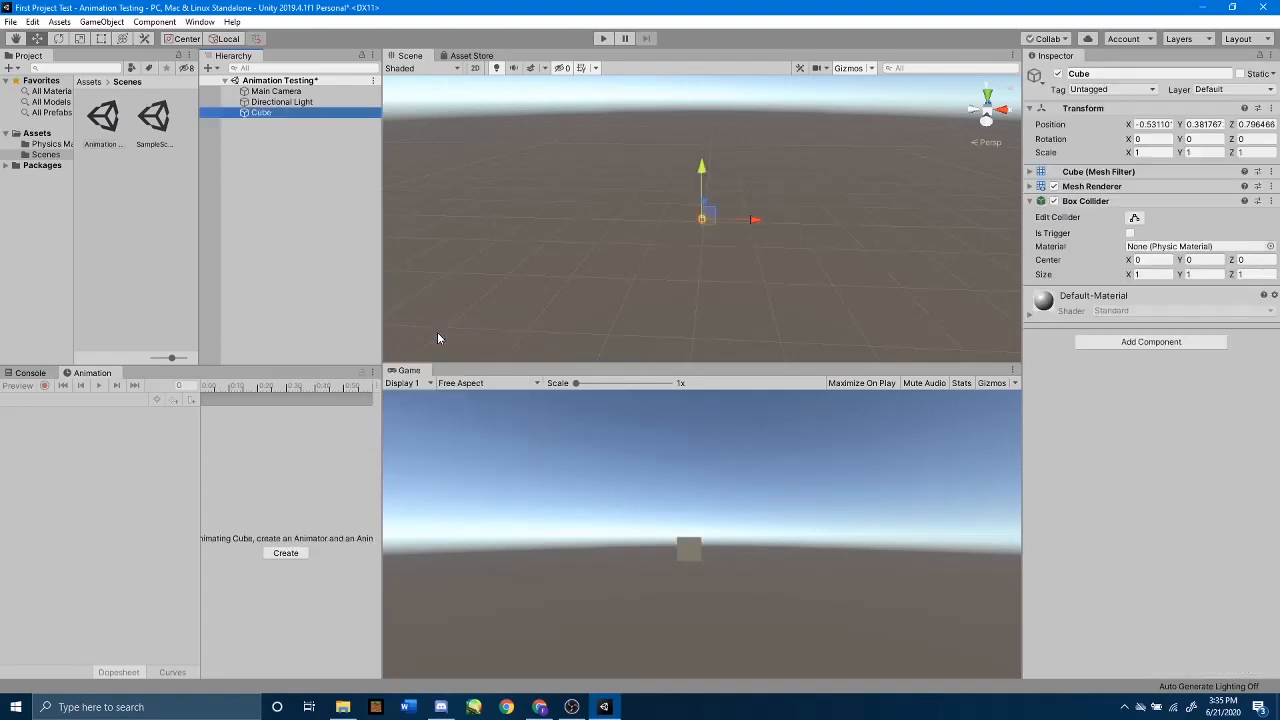
right_drag(719, 211, 660, 188)
key(w)
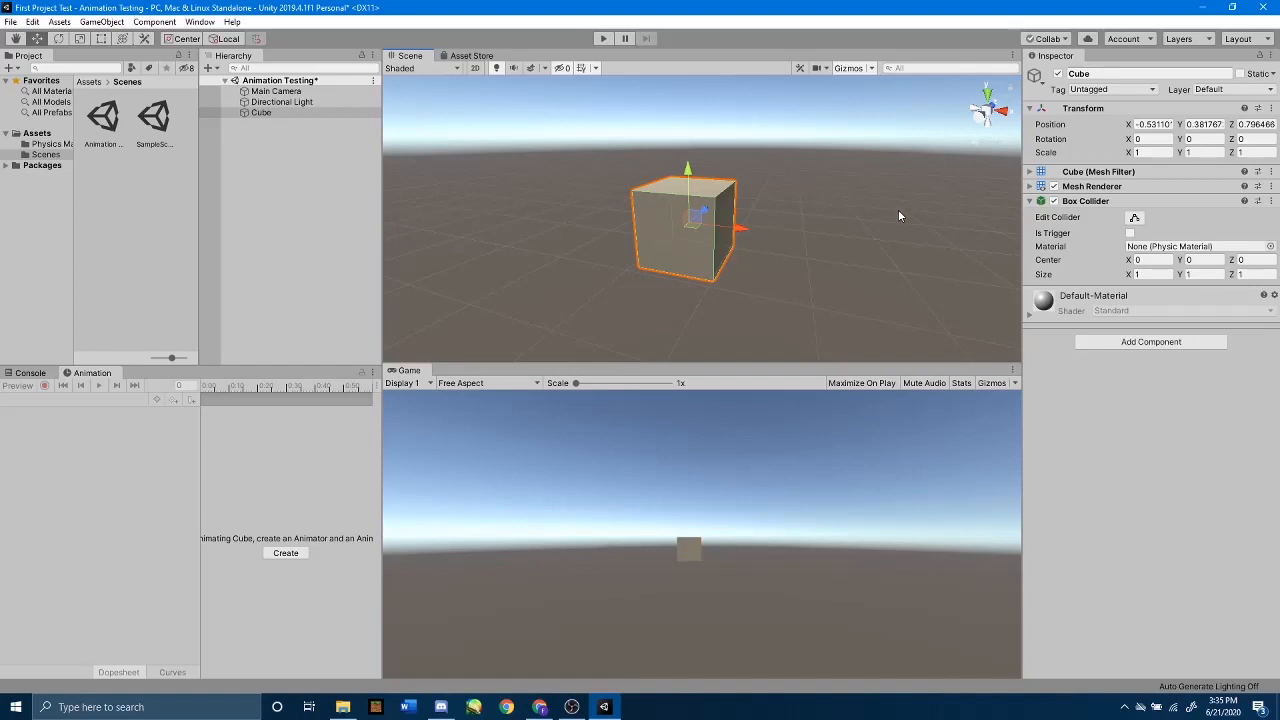
click(1148, 139)
text(45)
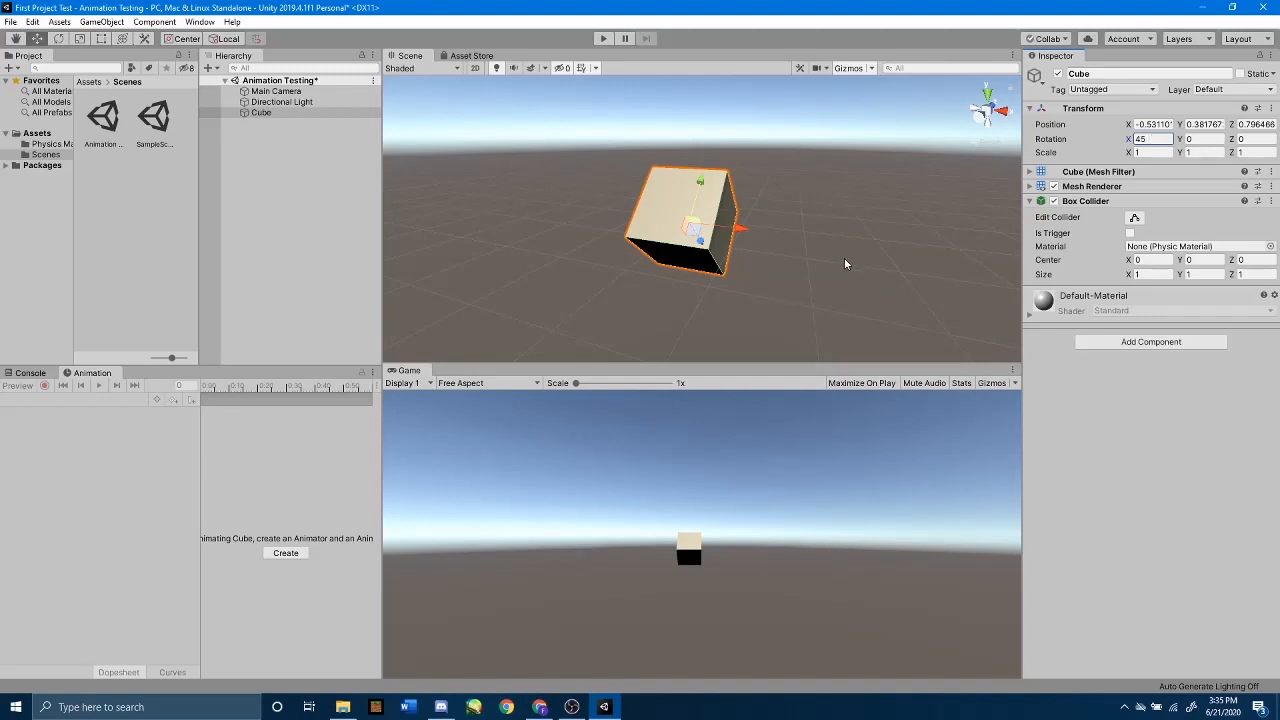
Step: Frame the rotated cube in the scene view and examine its tilt from several angles
mouse_move(844, 257)
middle_down()
mouse_move(766, 280)
mouse_move(850, 259)
middle_up()
right_drag(849, 258, 773, 172)
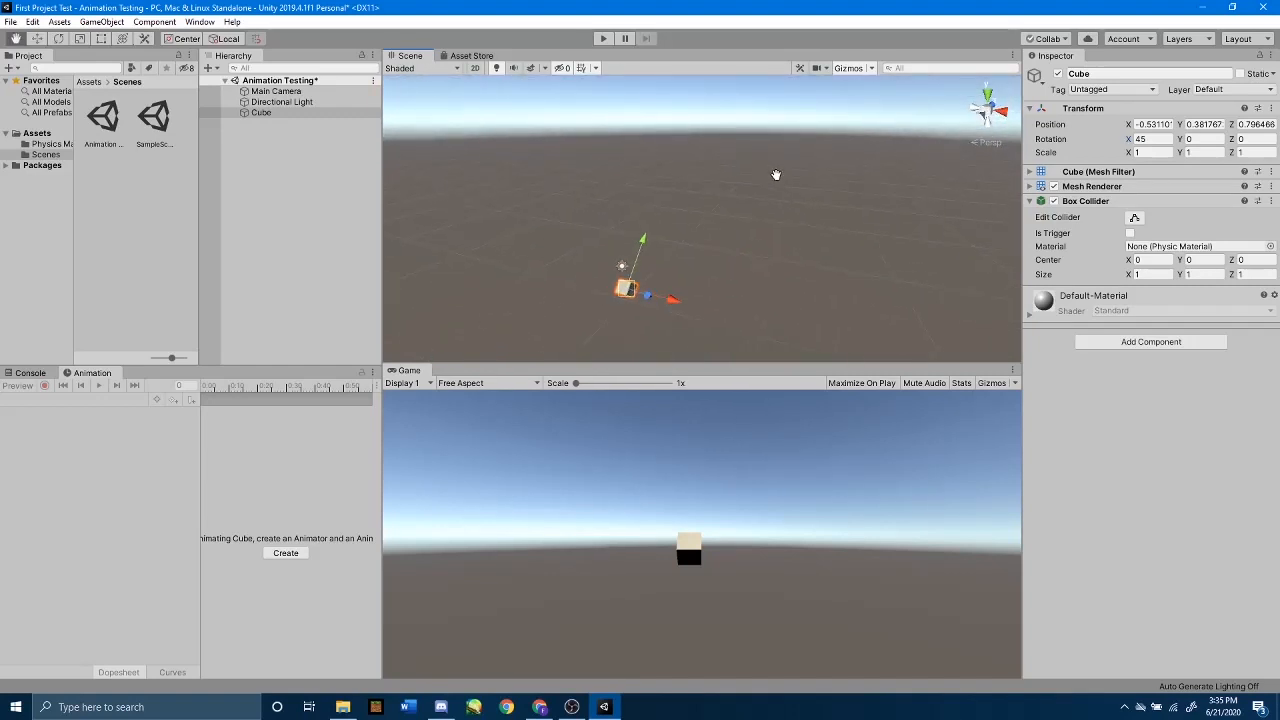
click(306, 114)
double_click(306, 119)
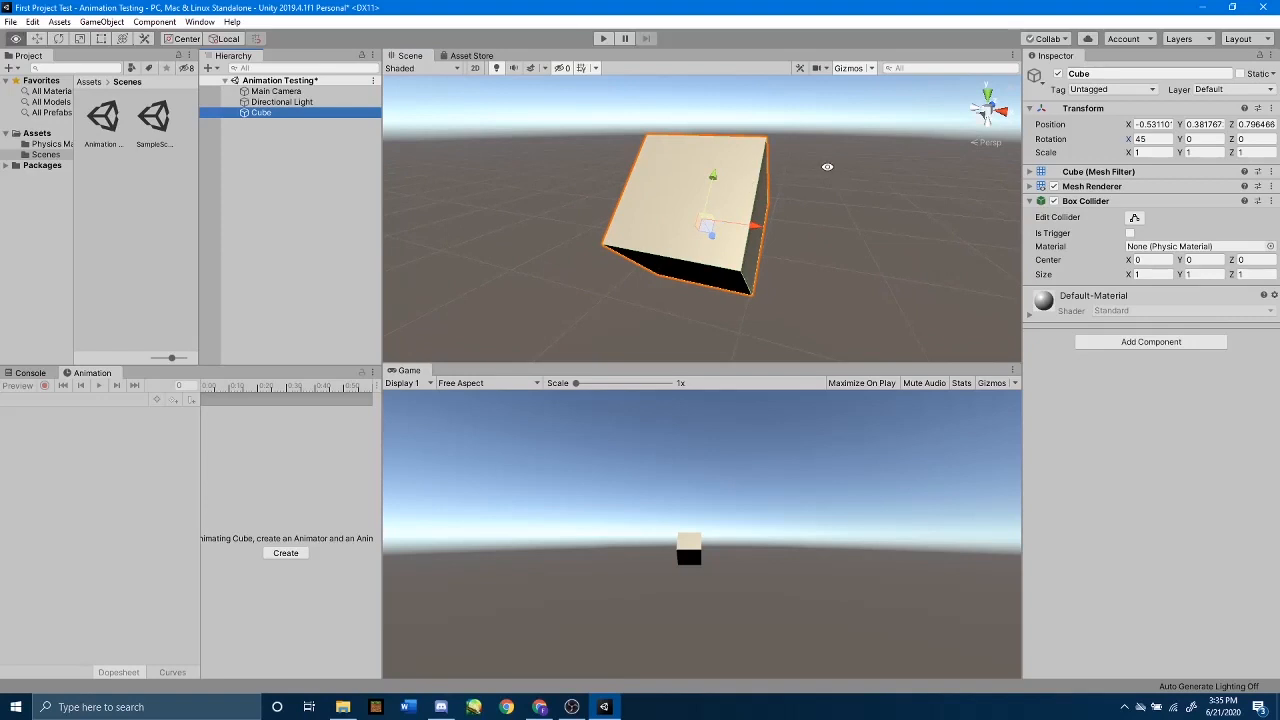
alt+drag(827, 167, 407, 151)
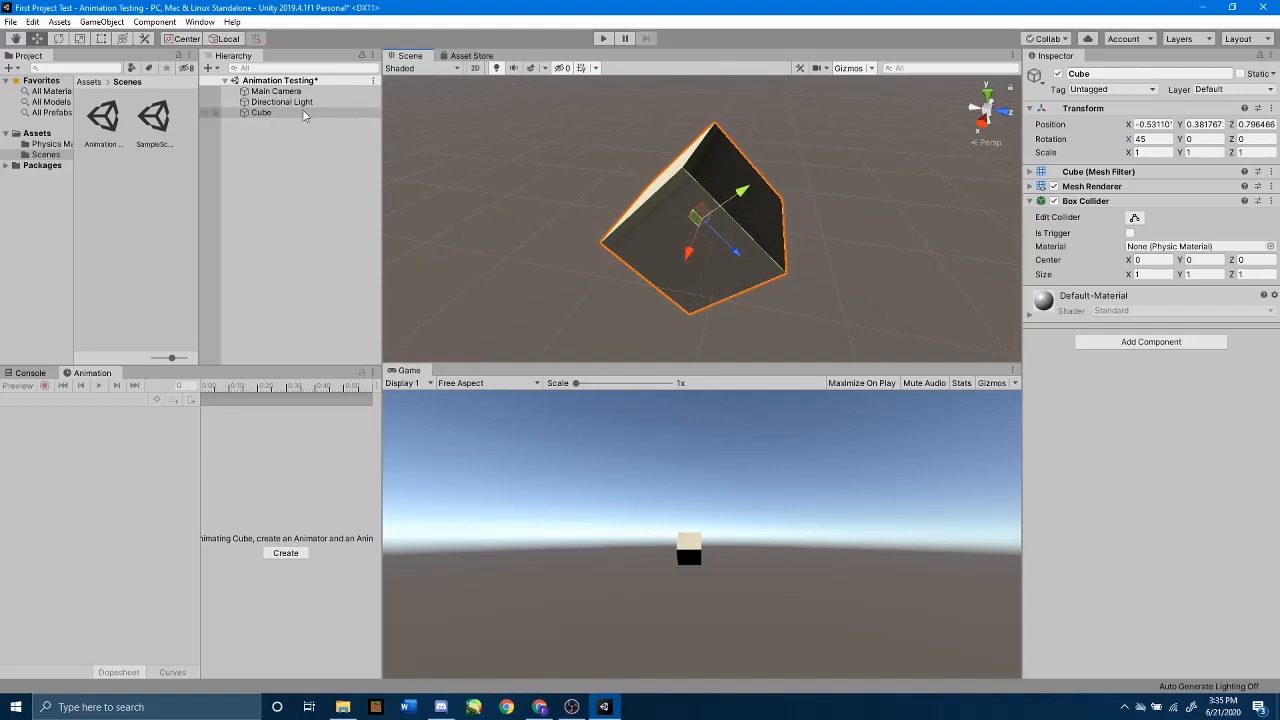
scroll(700, 240, down, 4)
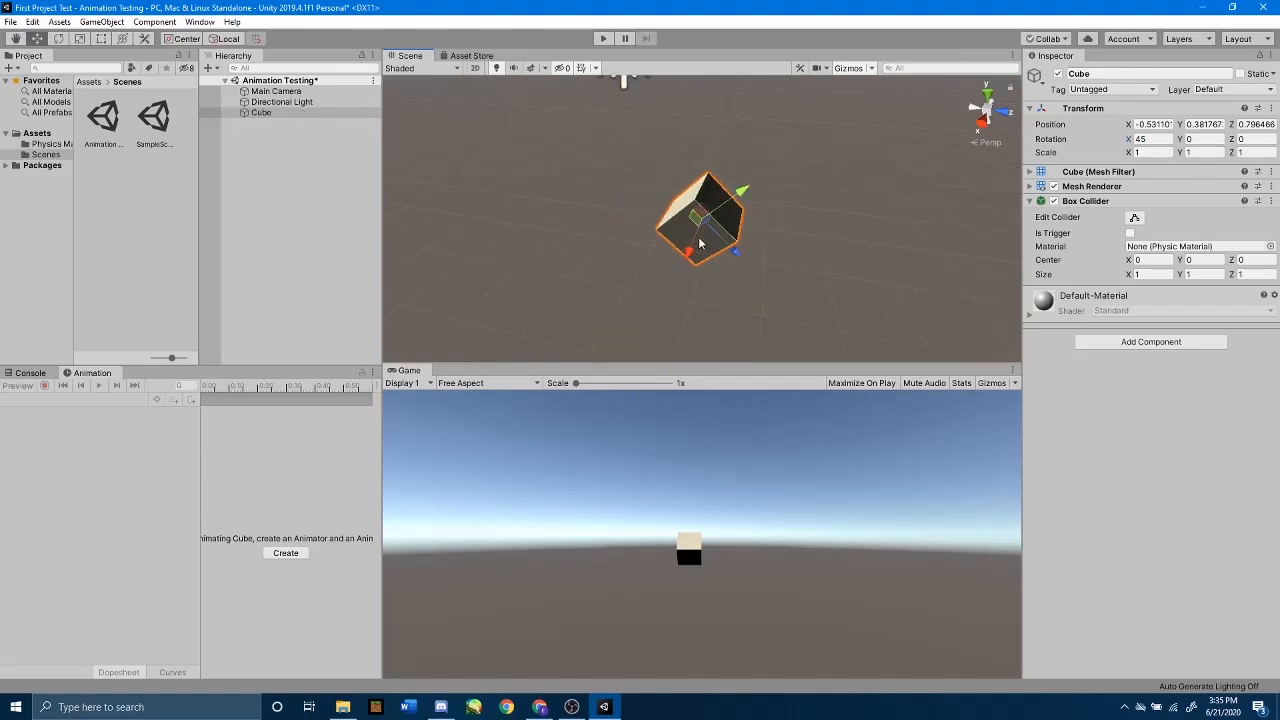
alt+drag(700, 243, 702, 214)
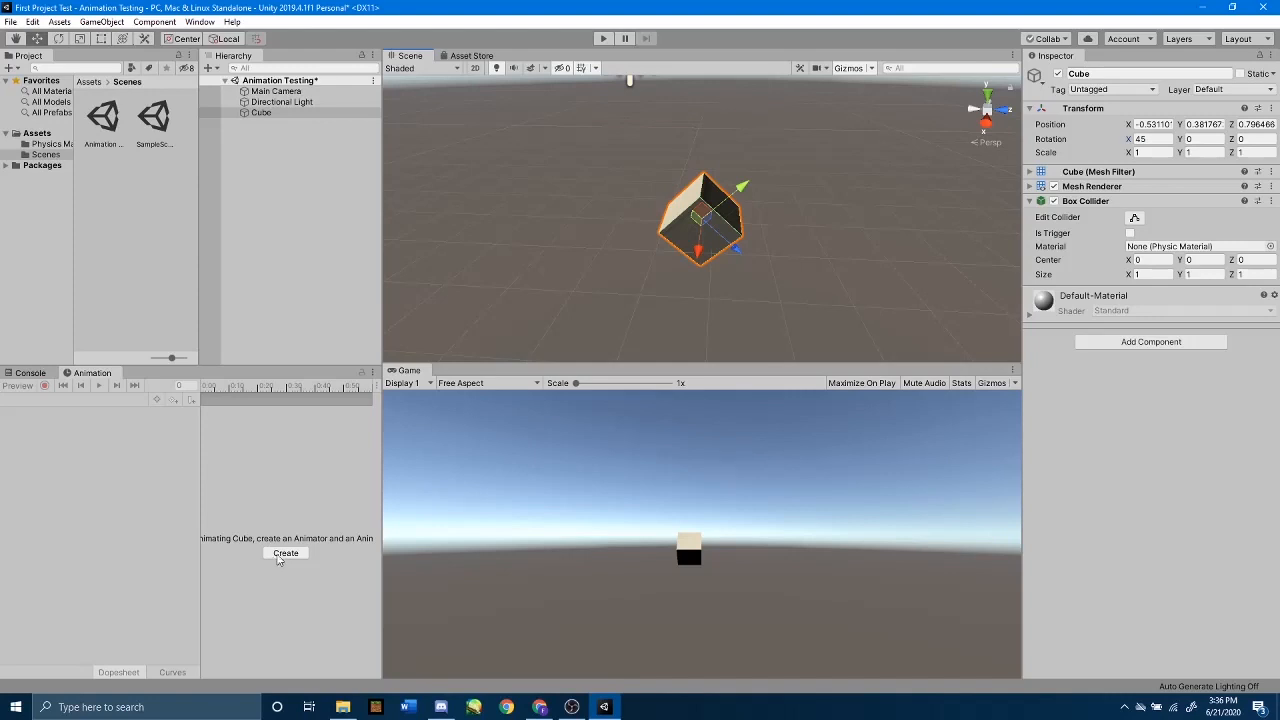
Step: Widen the Animation window slightly by shifting its border with the Scene and Game views
click(377, 463)
click(384, 464)
drag(383, 463, 486, 455)
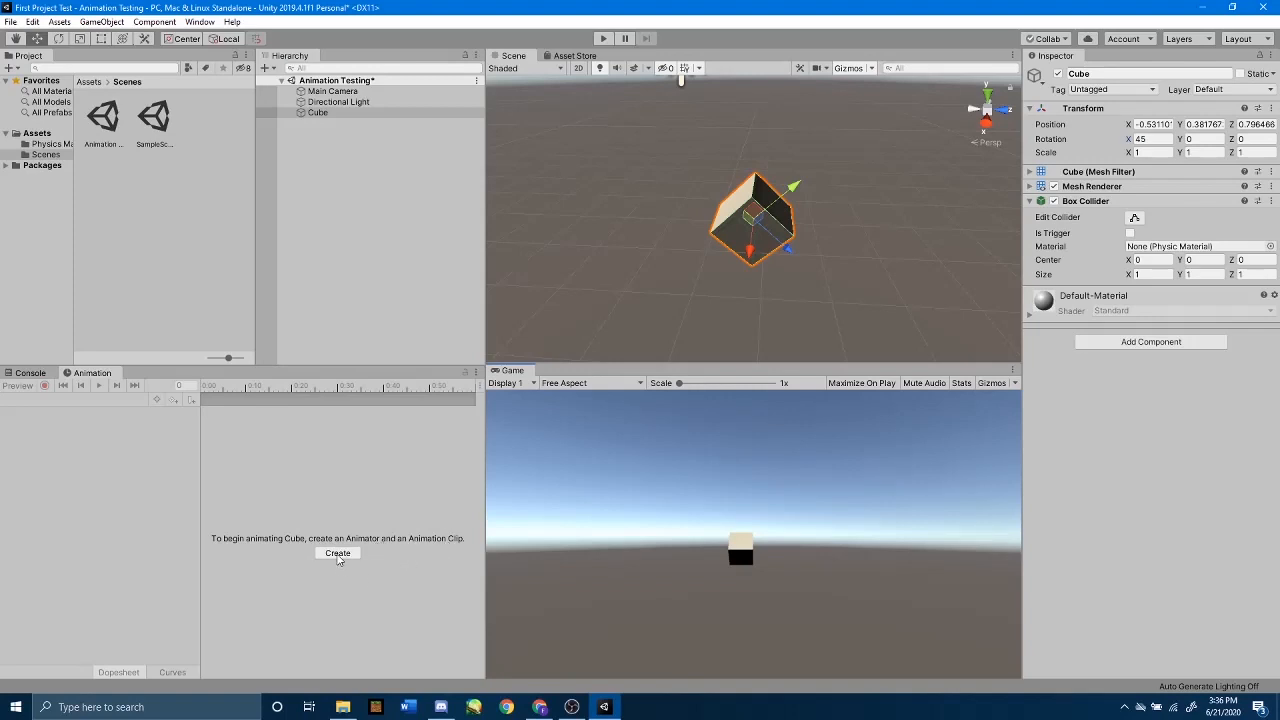
drag(486, 450, 407, 456)
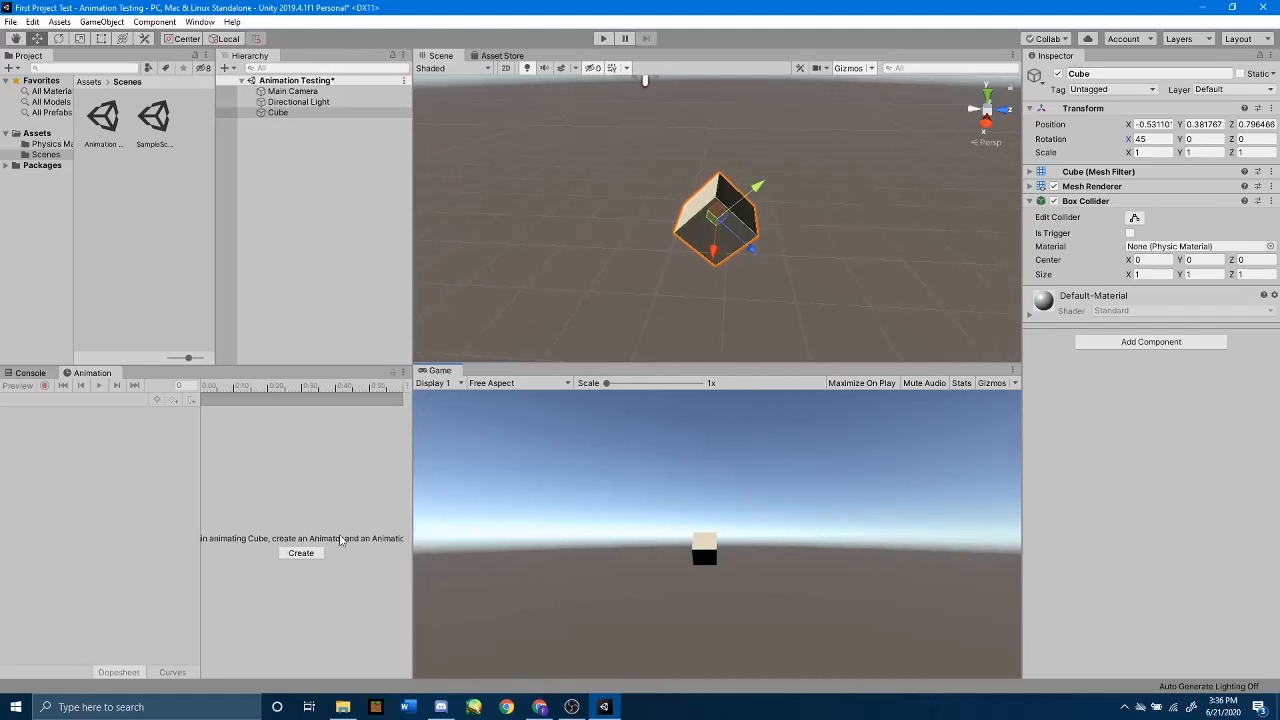
Step: Start creating an animation clip for the cube and make a new folder named Animations inside Assets
click(286, 556)
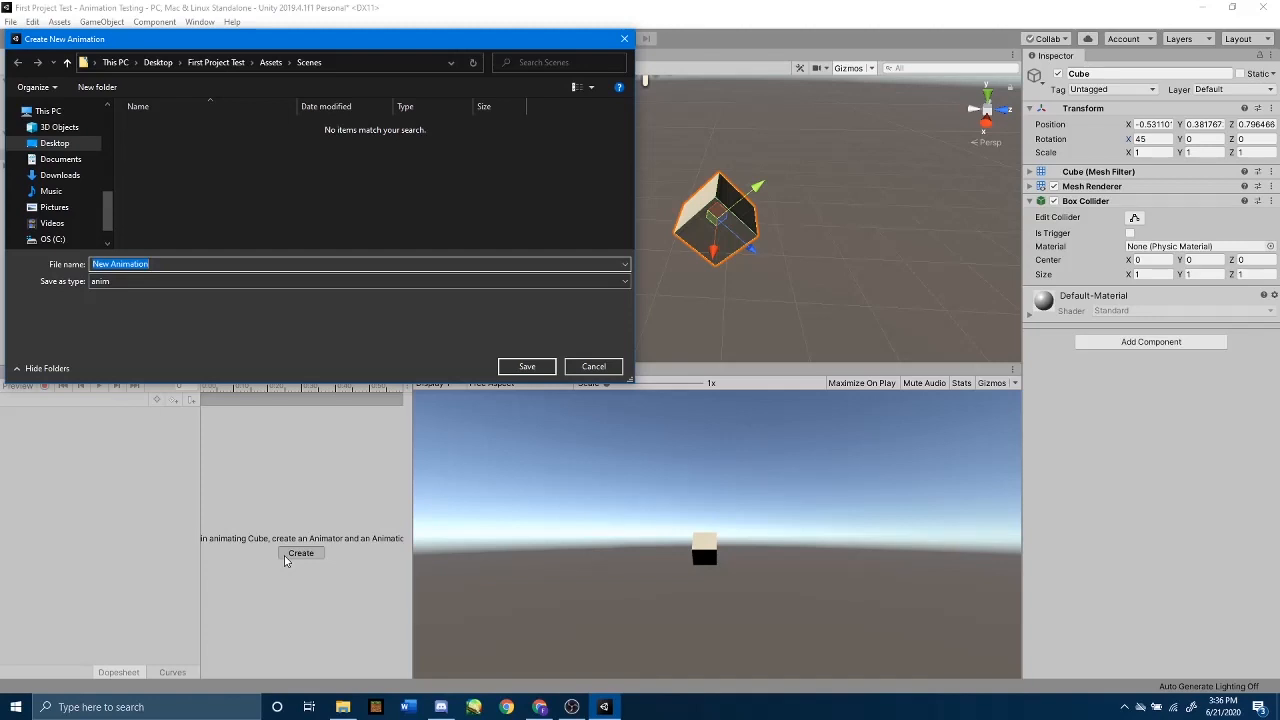
click(271, 64)
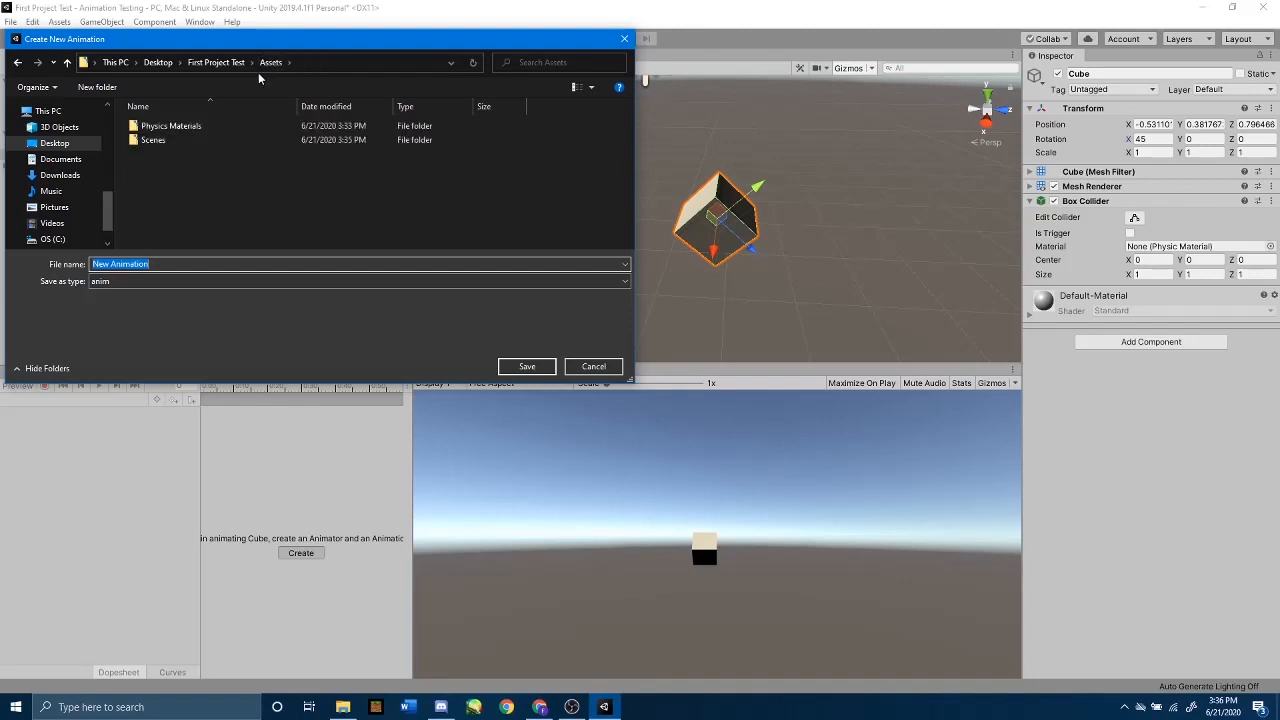
drag(280, 40, 550, 50)
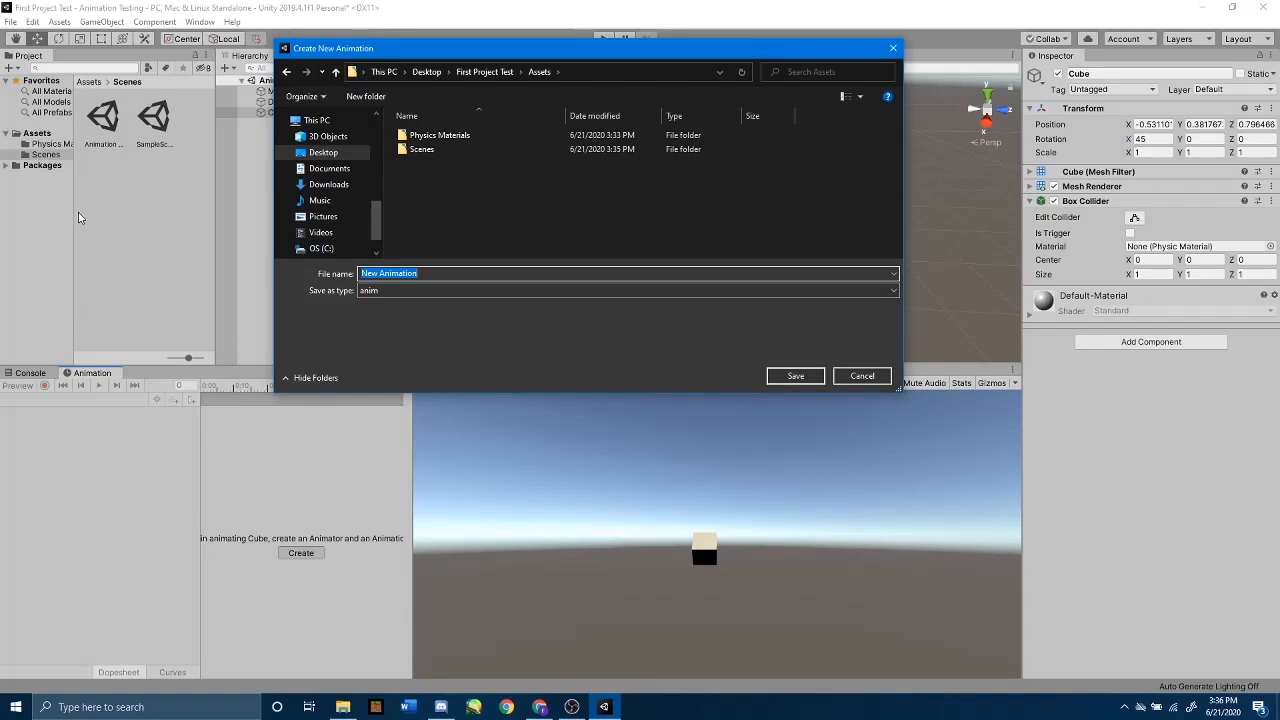
right_click(471, 178)
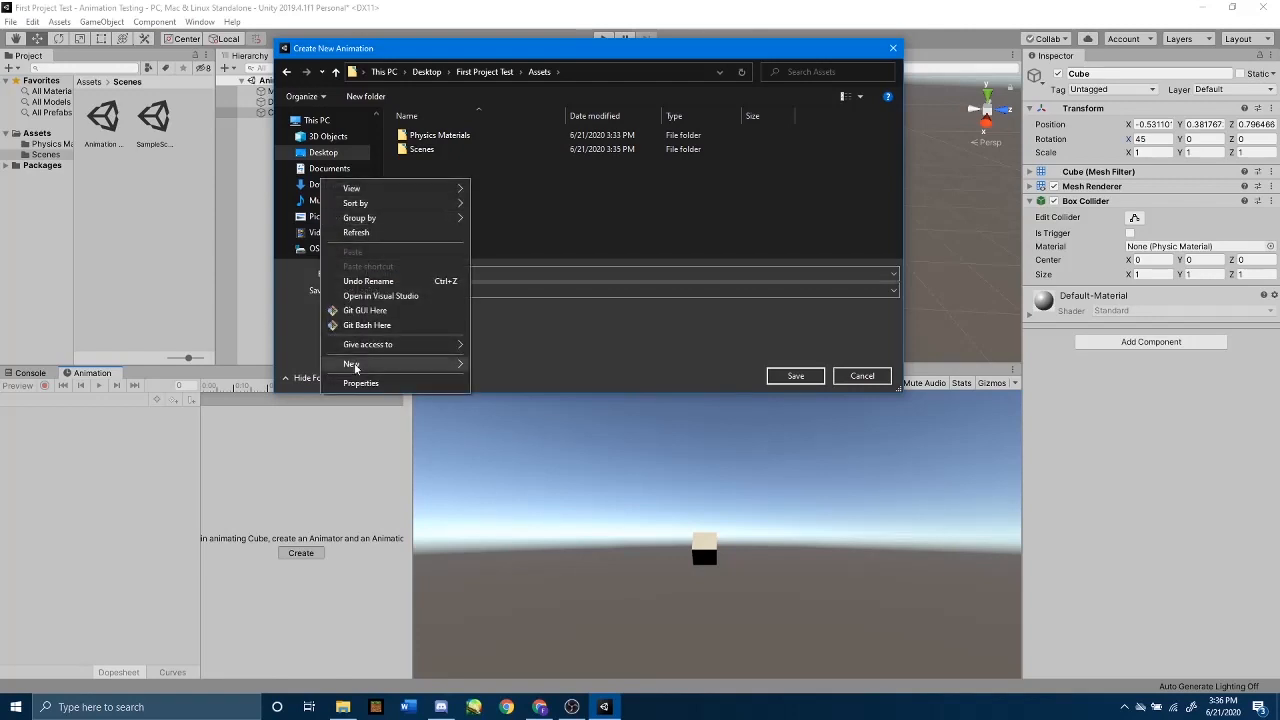
mouse_move(355, 367)
click(500, 366)
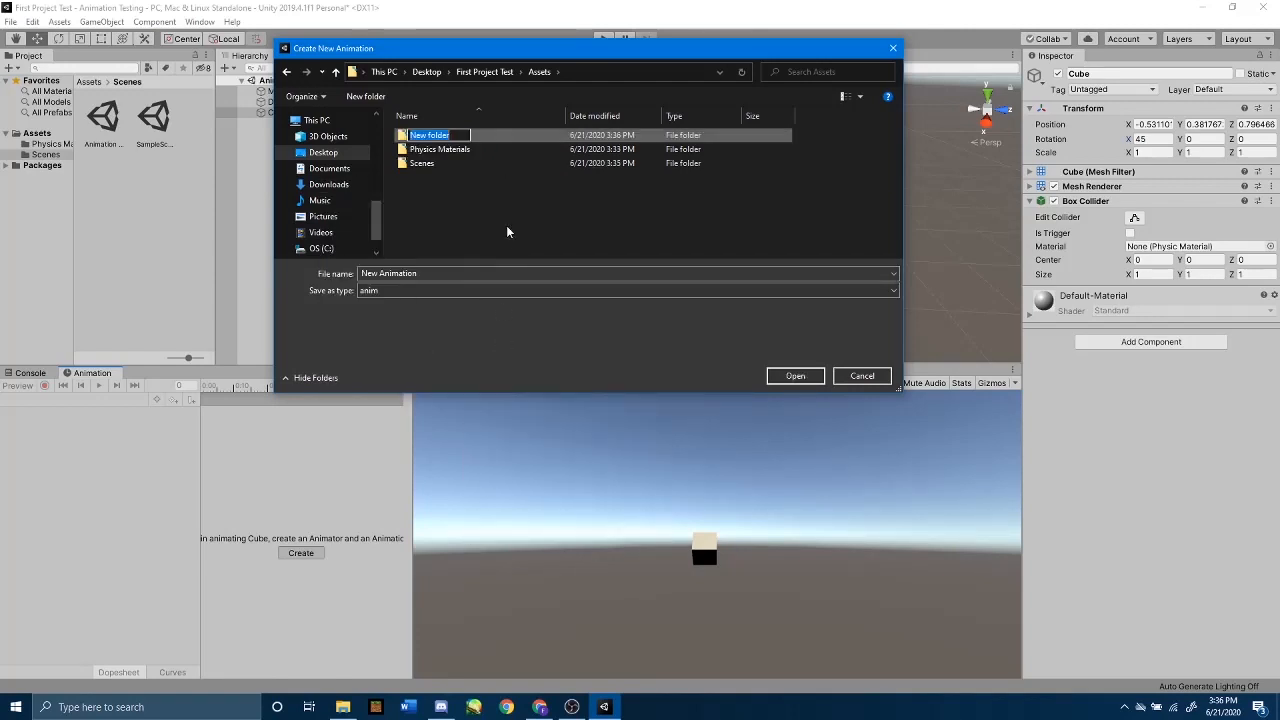
text(Animations)
key(Return)
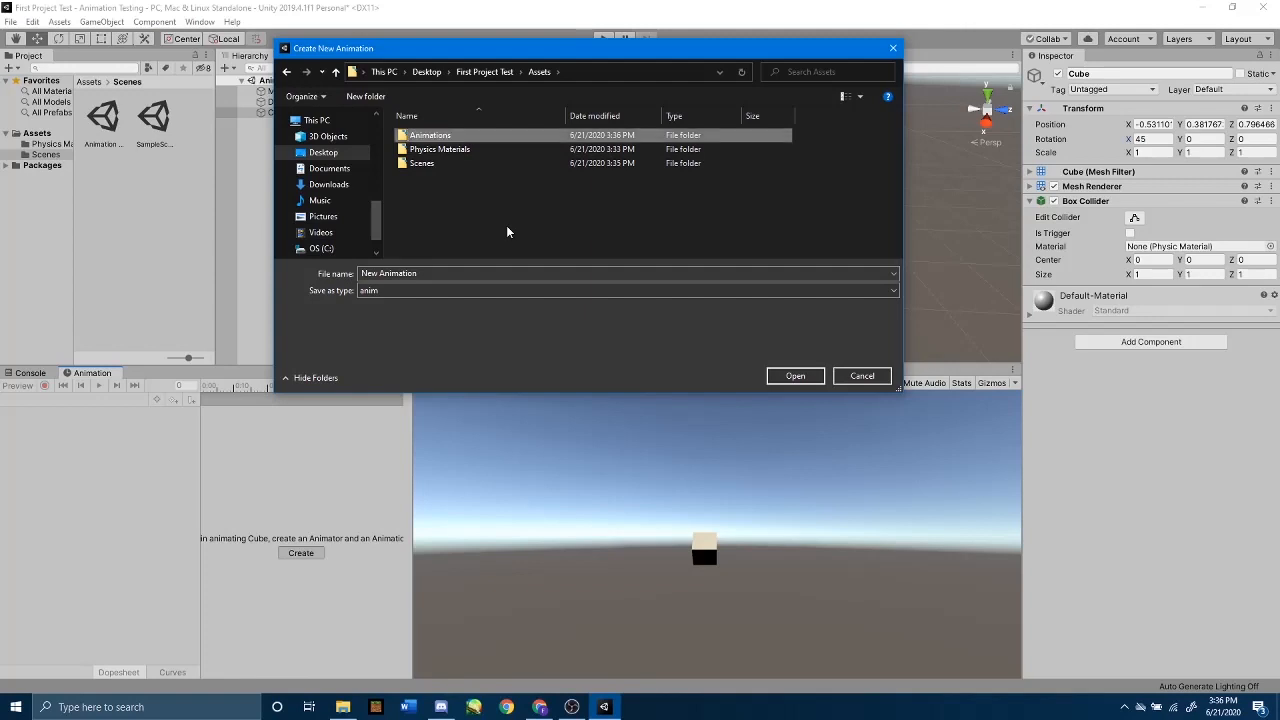
Step: Save the new animation clip as Spinning Cube in the Animations folder
double_click(467, 138)
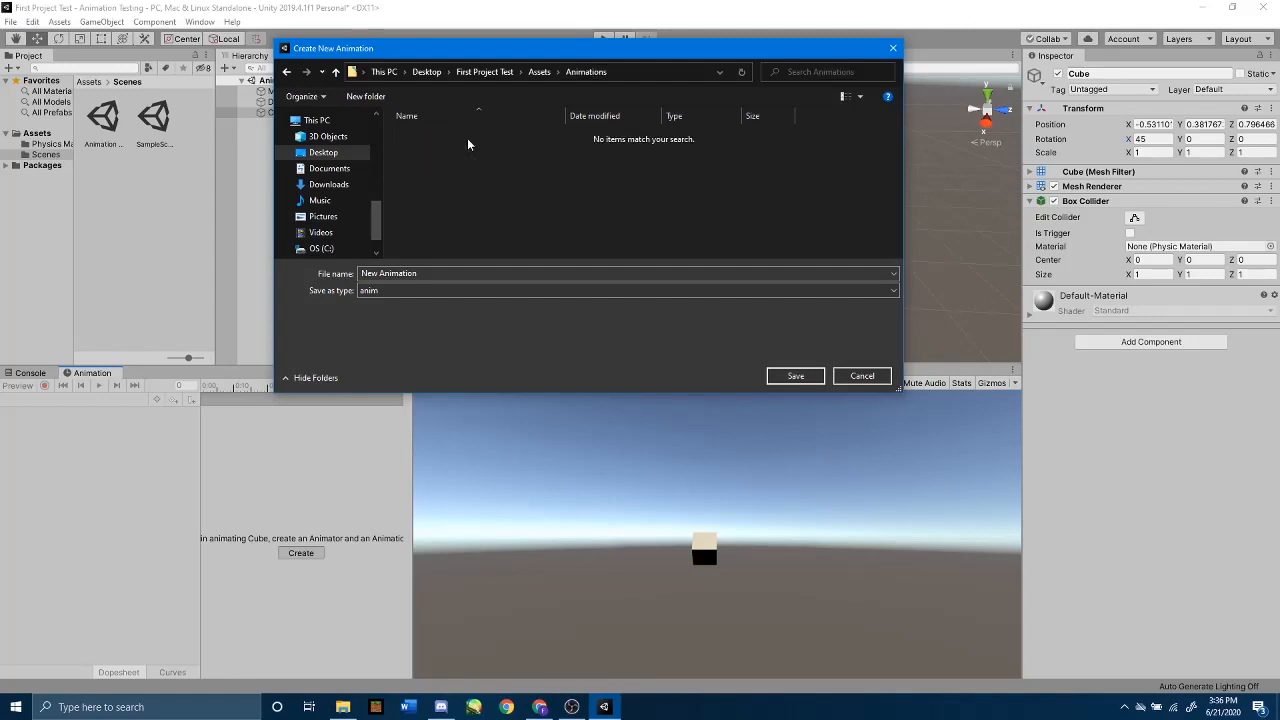
click(429, 274)
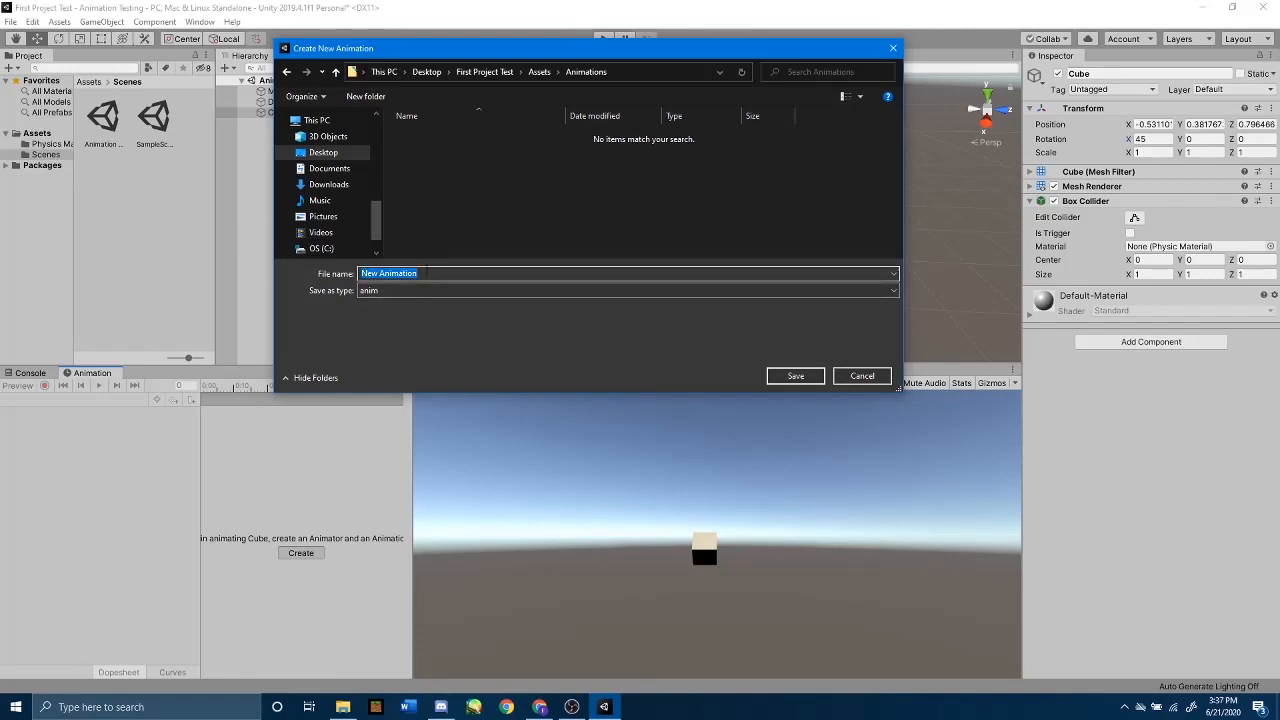
text(Spinning Cube)
click(773, 377)
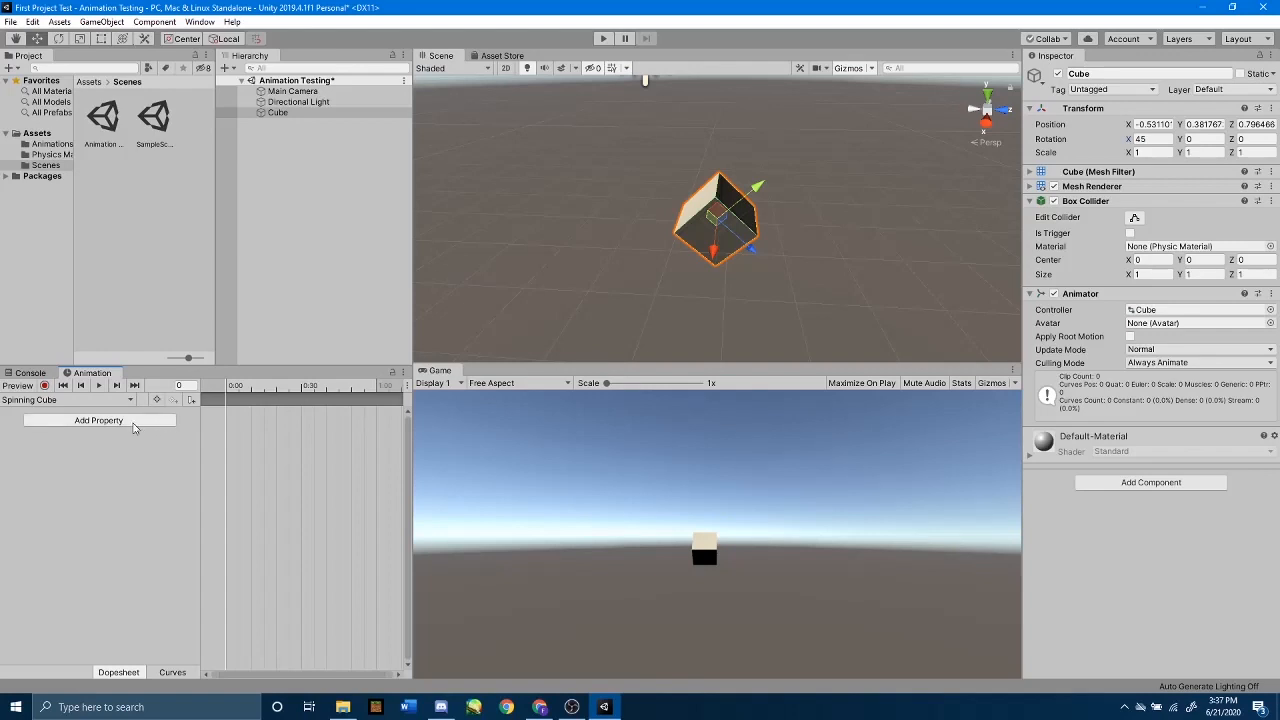
Step: Add the cube's Transform Rotation property to the Spinning Cube clip
click(98, 420)
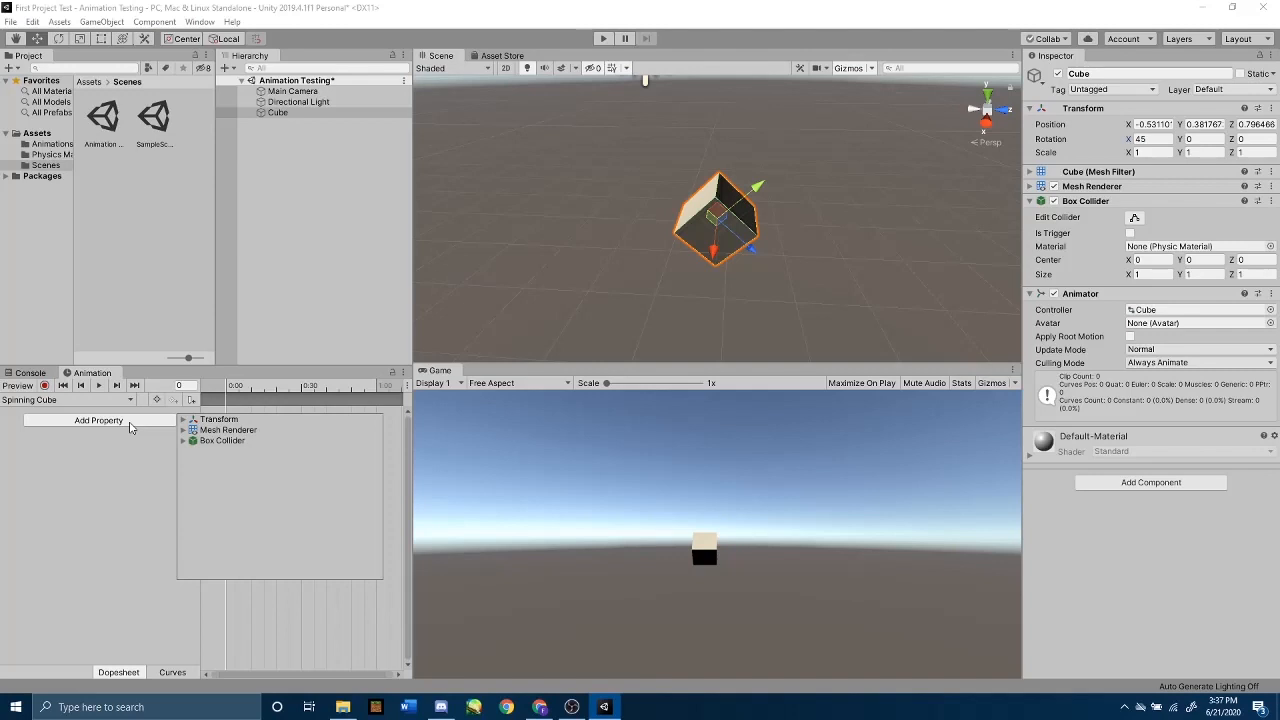
click(183, 420)
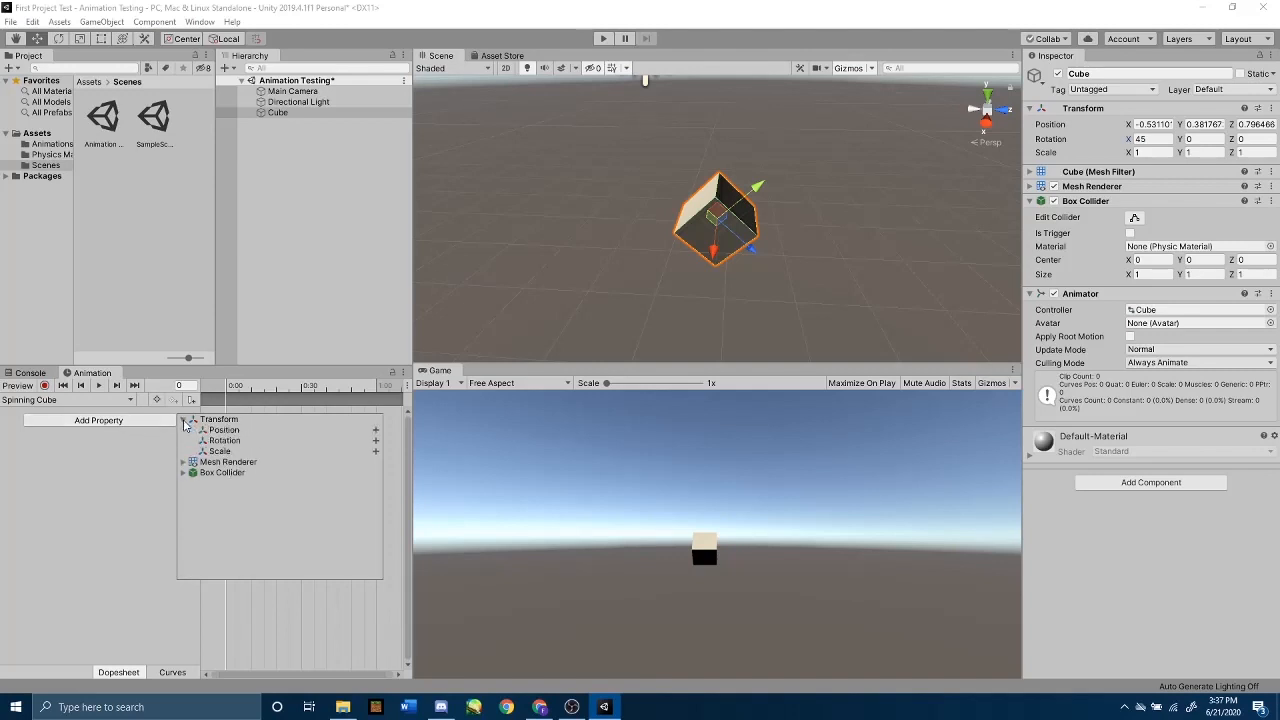
click(376, 441)
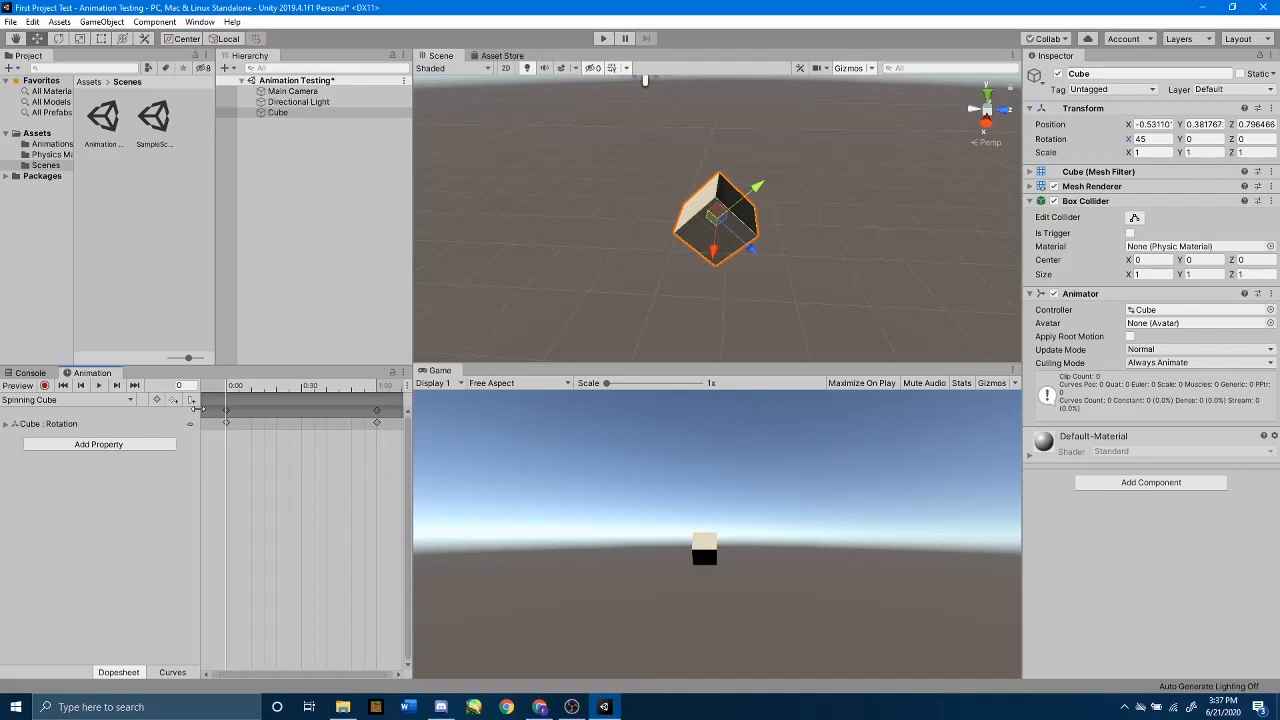
Step: Examine the clip's start and end rotation keyframes and play the animation preview briefly
click(227, 411)
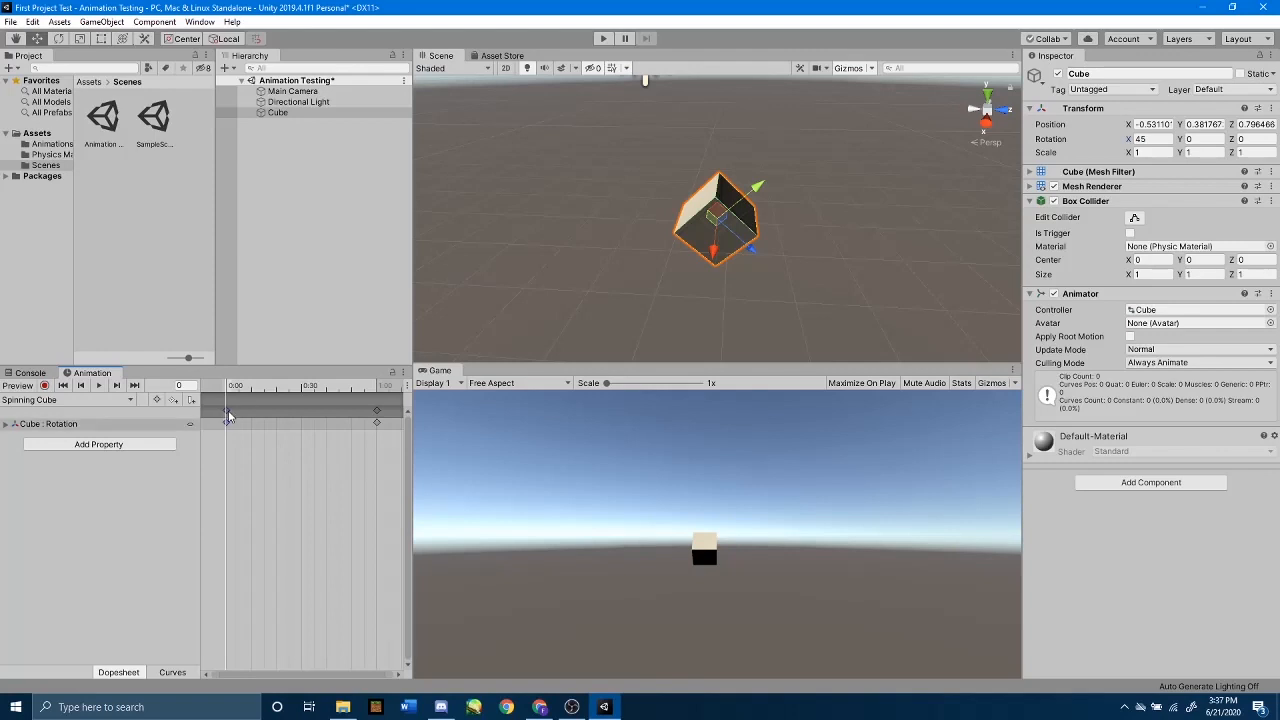
click(376, 410)
click(226, 411)
click(97, 385)
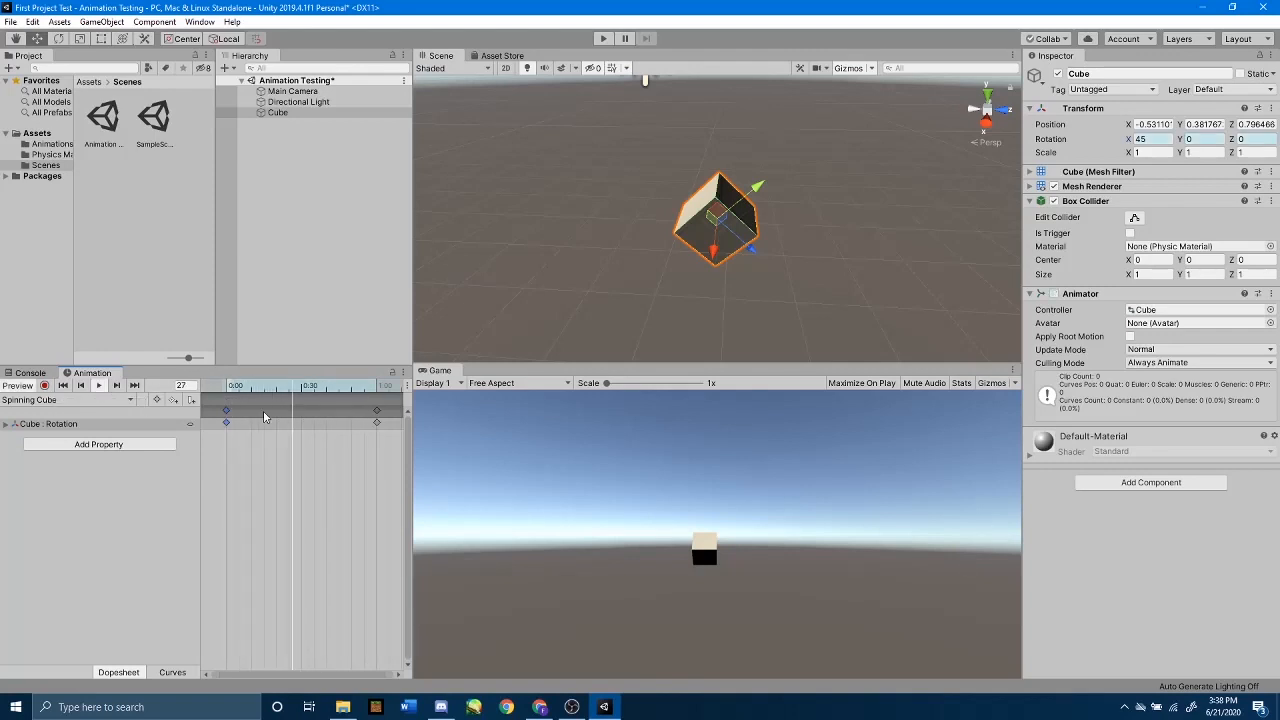
click(98, 386)
click(99, 389)
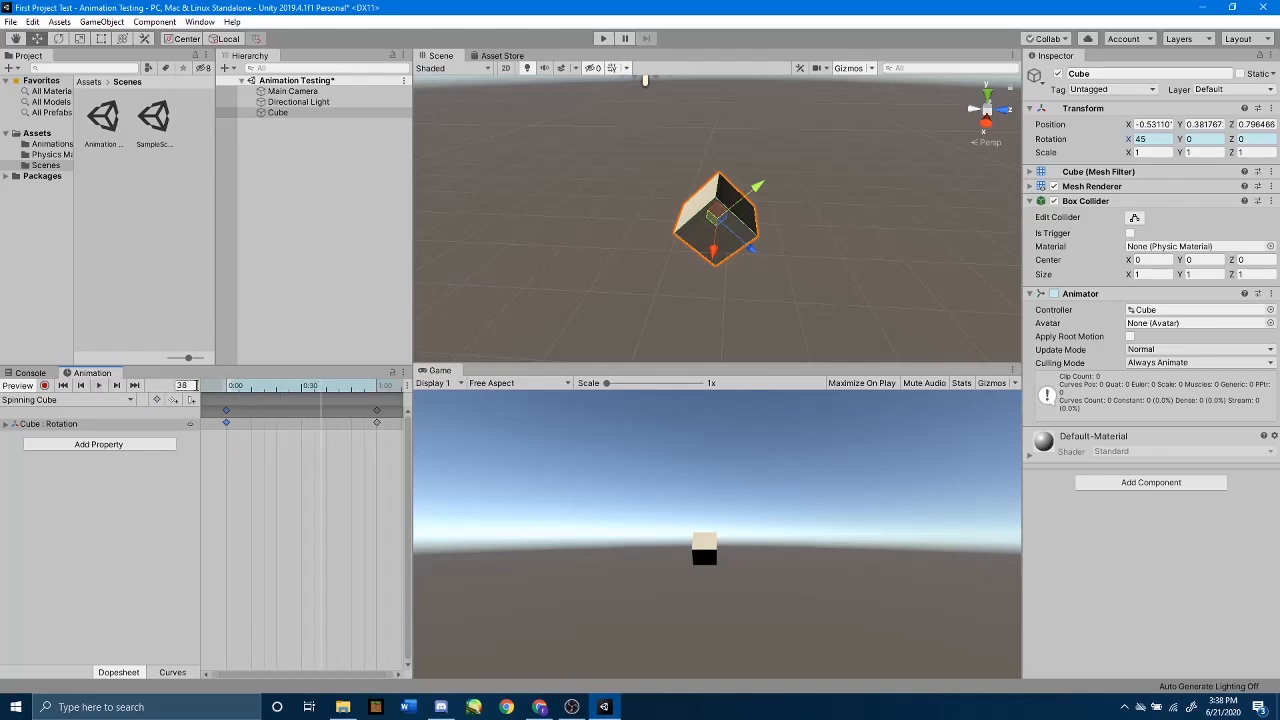
Step: Compare the cube's rotation at the first and last keyframes by moving the playhead between frame 0 and the clip's end
click(377, 410)
click(377, 390)
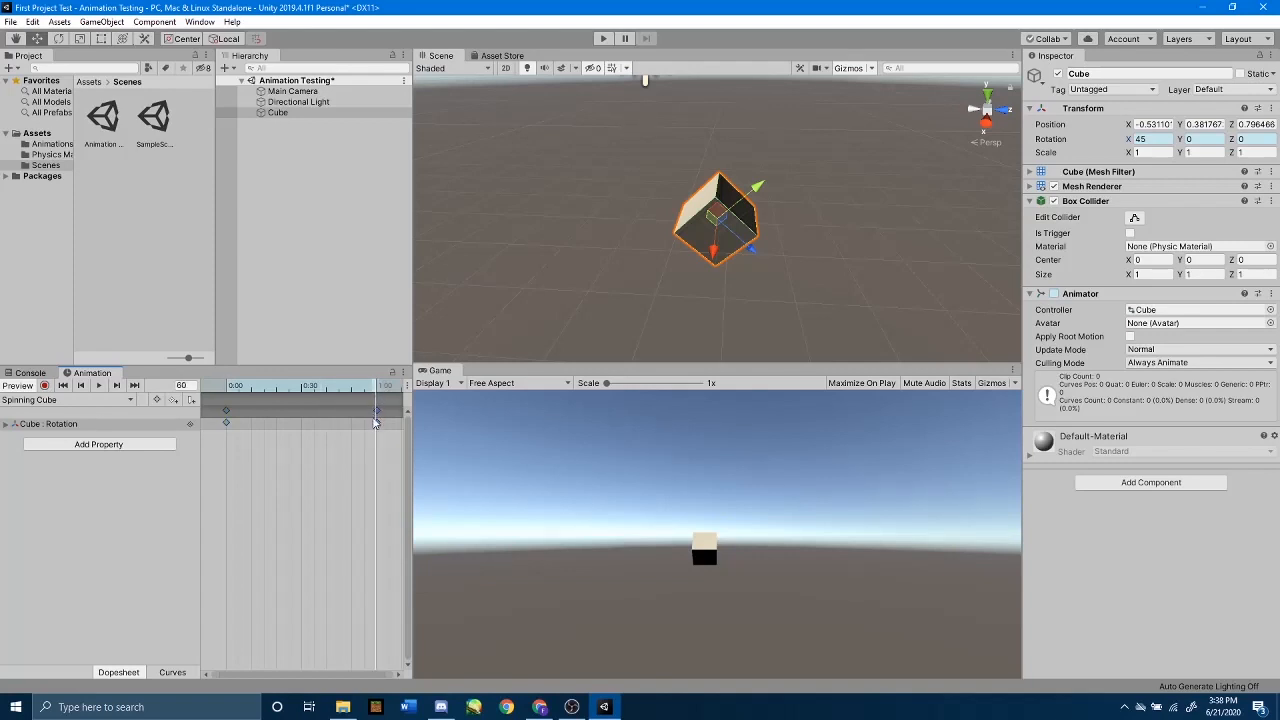
click(379, 390)
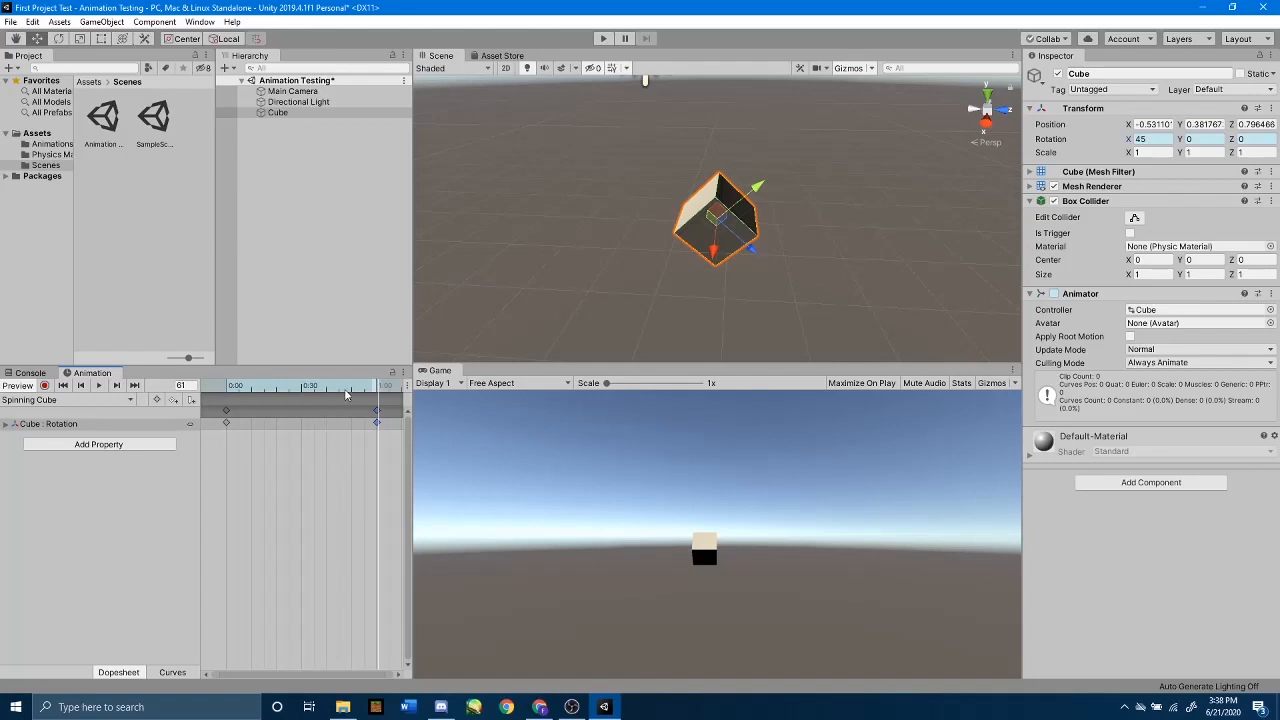
drag(345, 395, 224, 401)
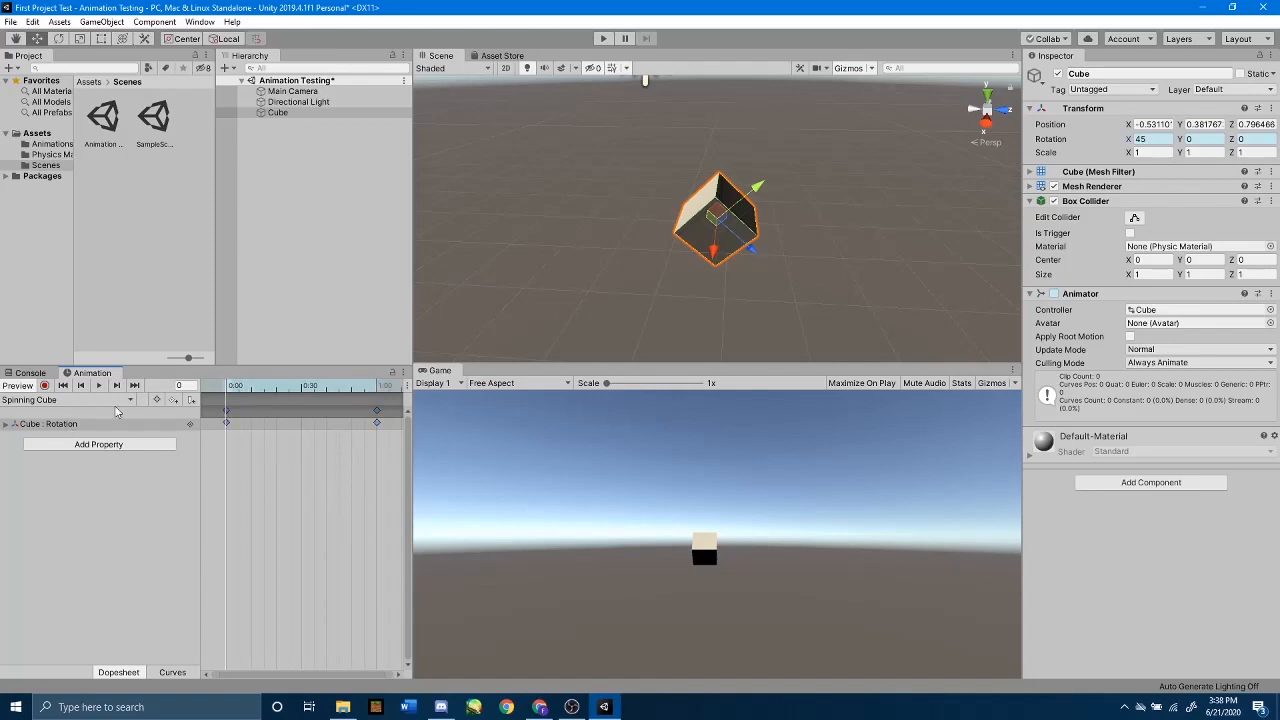
click(1151, 139)
drag(372, 386, 381, 389)
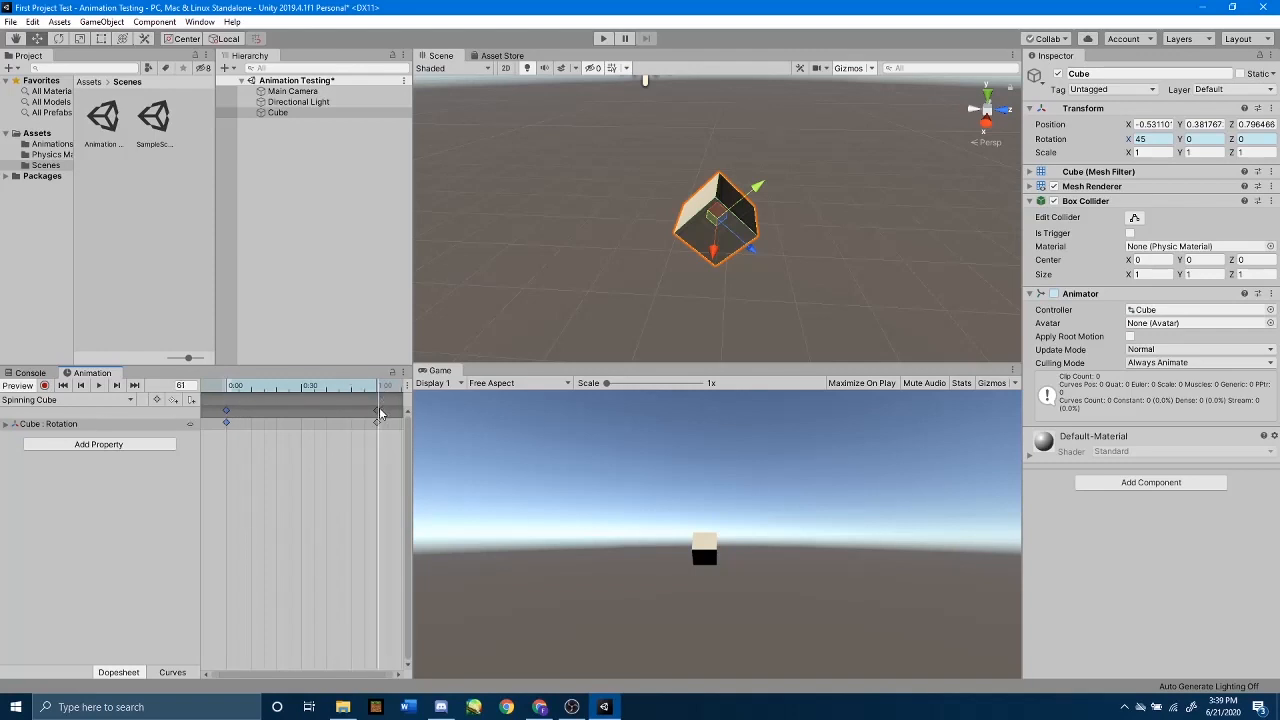
click(380, 411)
click(377, 410)
Step: Record a rotation keyframe at frame 30 with the cube's Y rotation set to 180, and end keyframe recording
drag(386, 386, 301, 404)
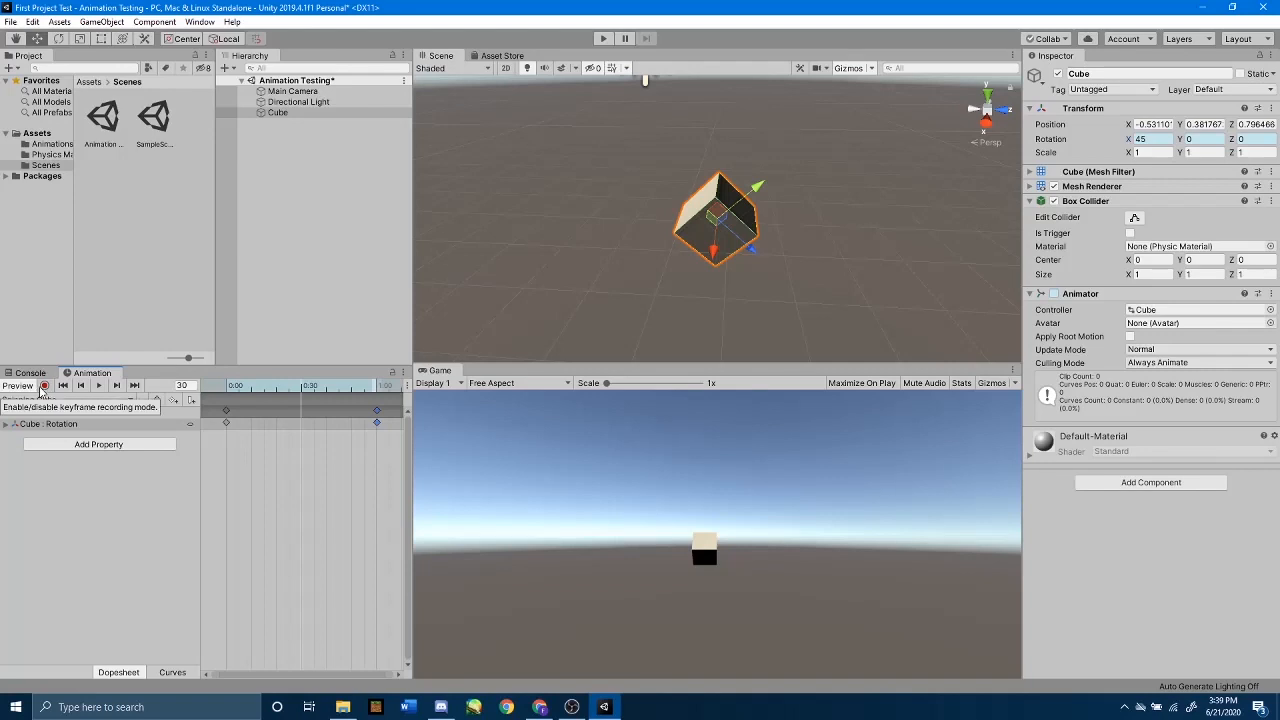
click(43, 386)
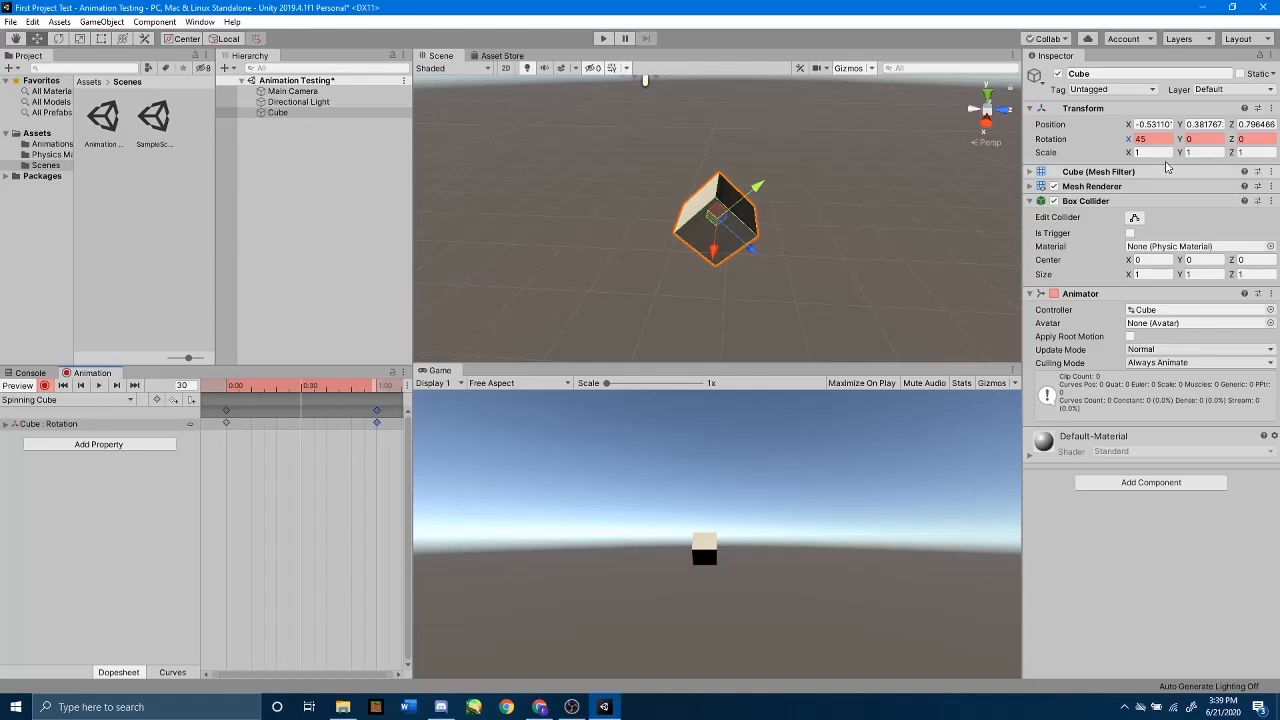
click(1191, 140)
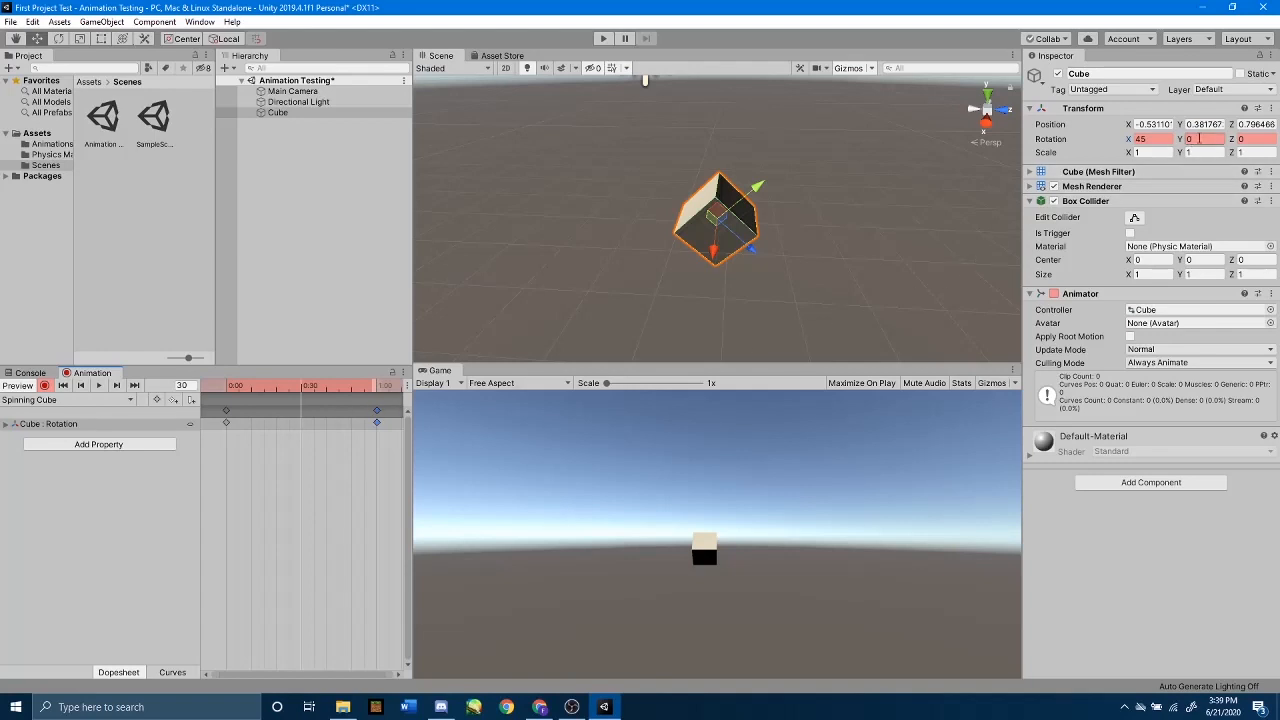
double_click(1199, 139)
text(180)
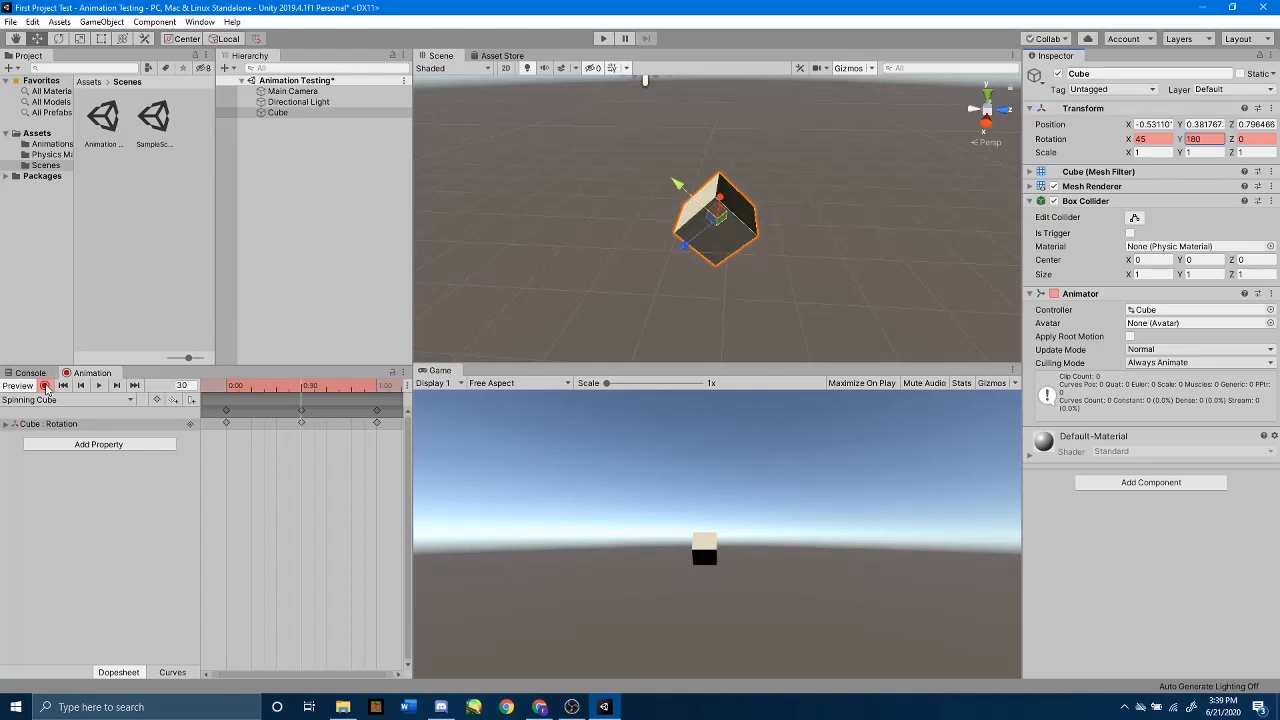
click(45, 386)
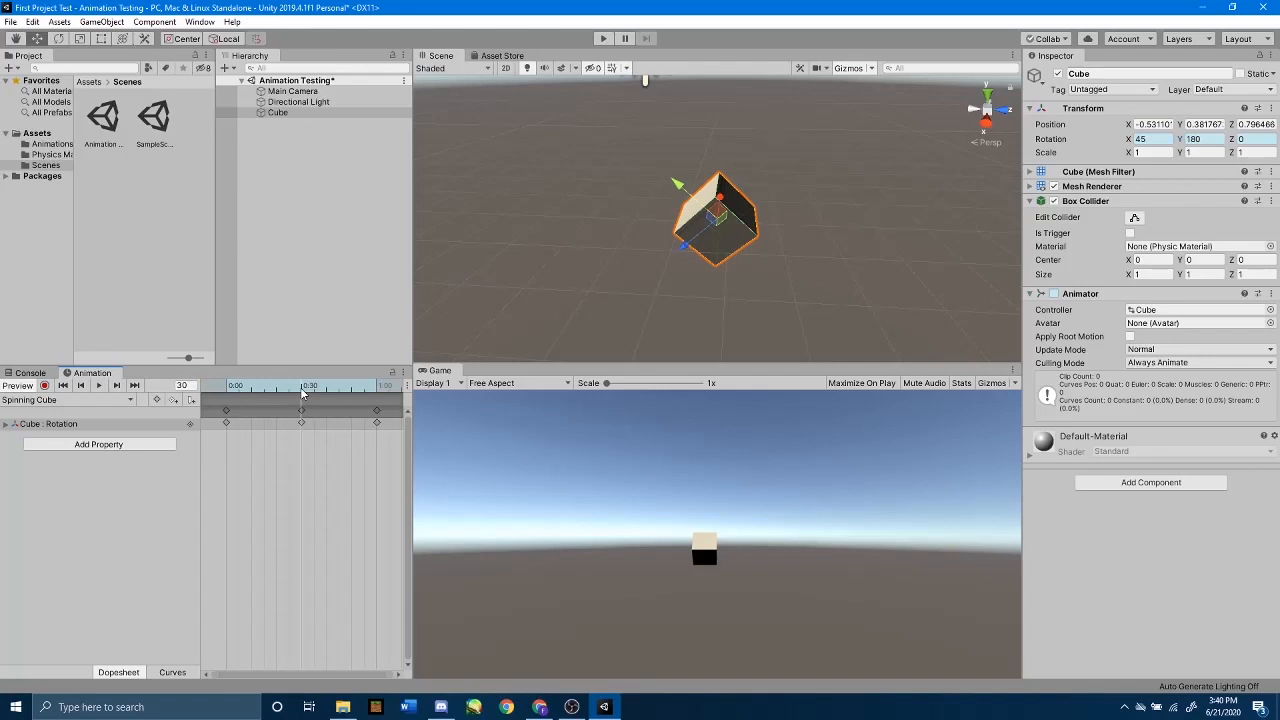
Step: Preview the cube's spin from frame 0 and stop the playback
drag(302, 393, 205, 428)
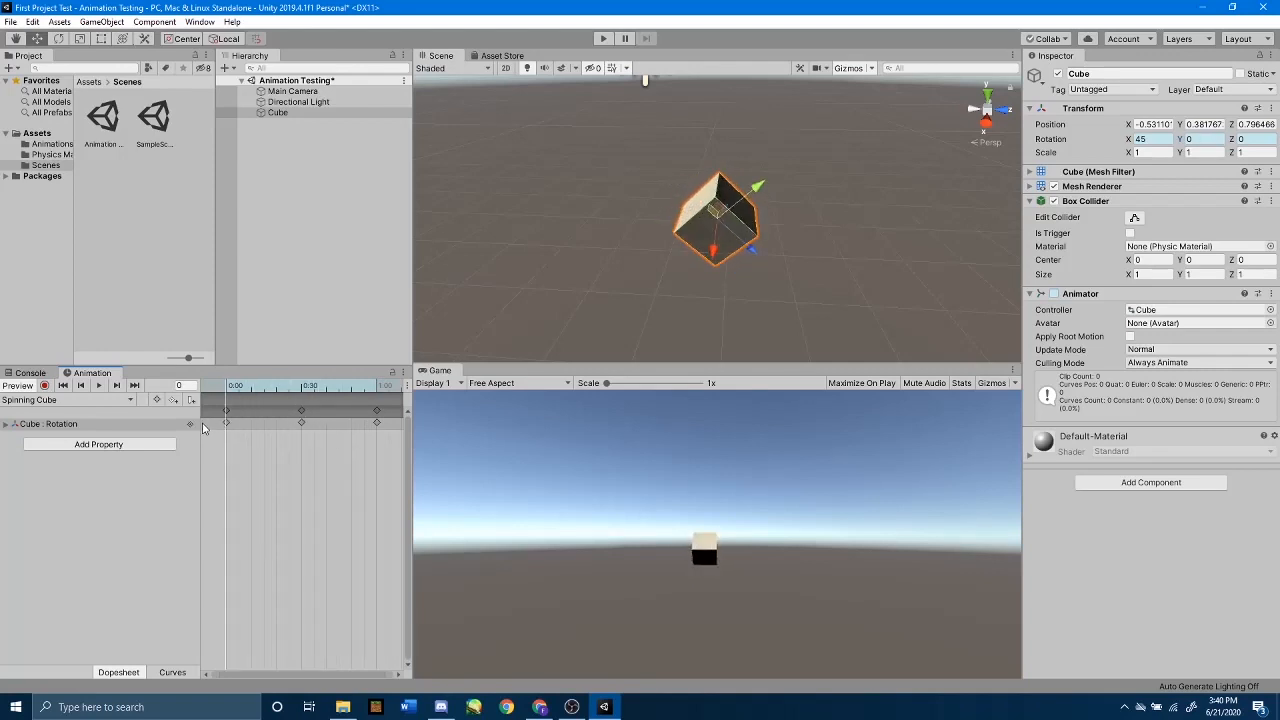
click(96, 386)
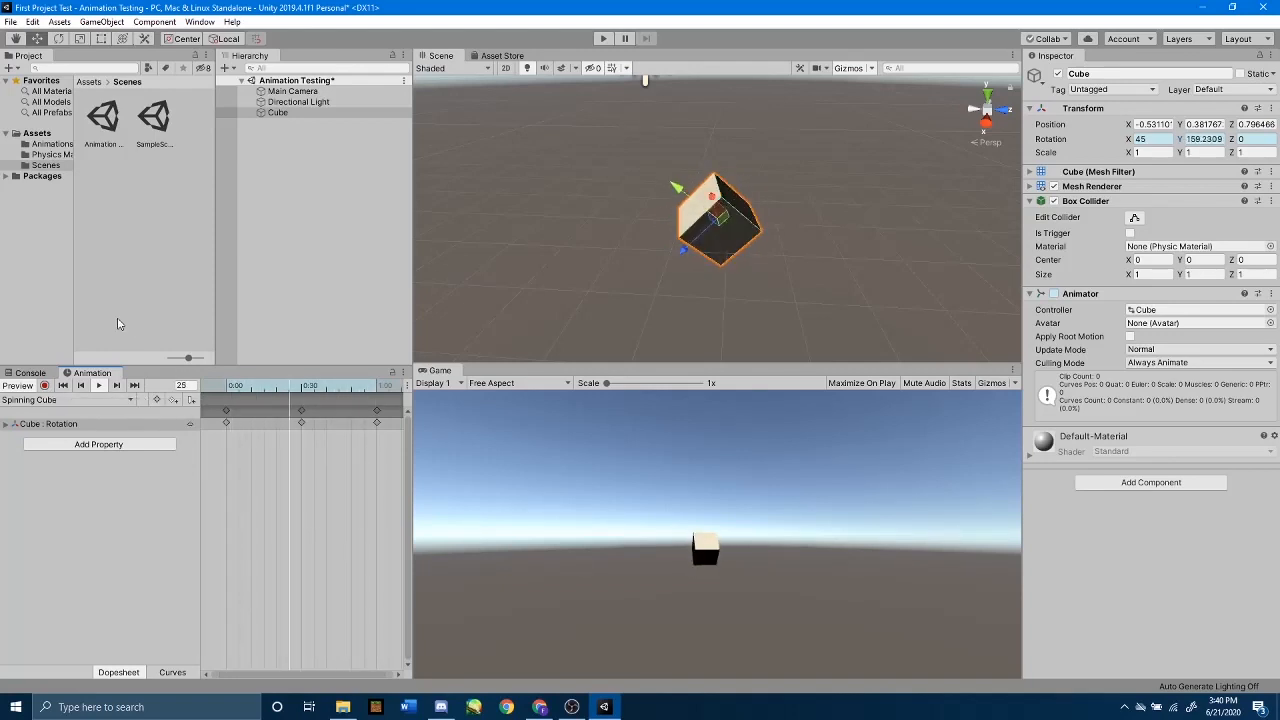
click(99, 388)
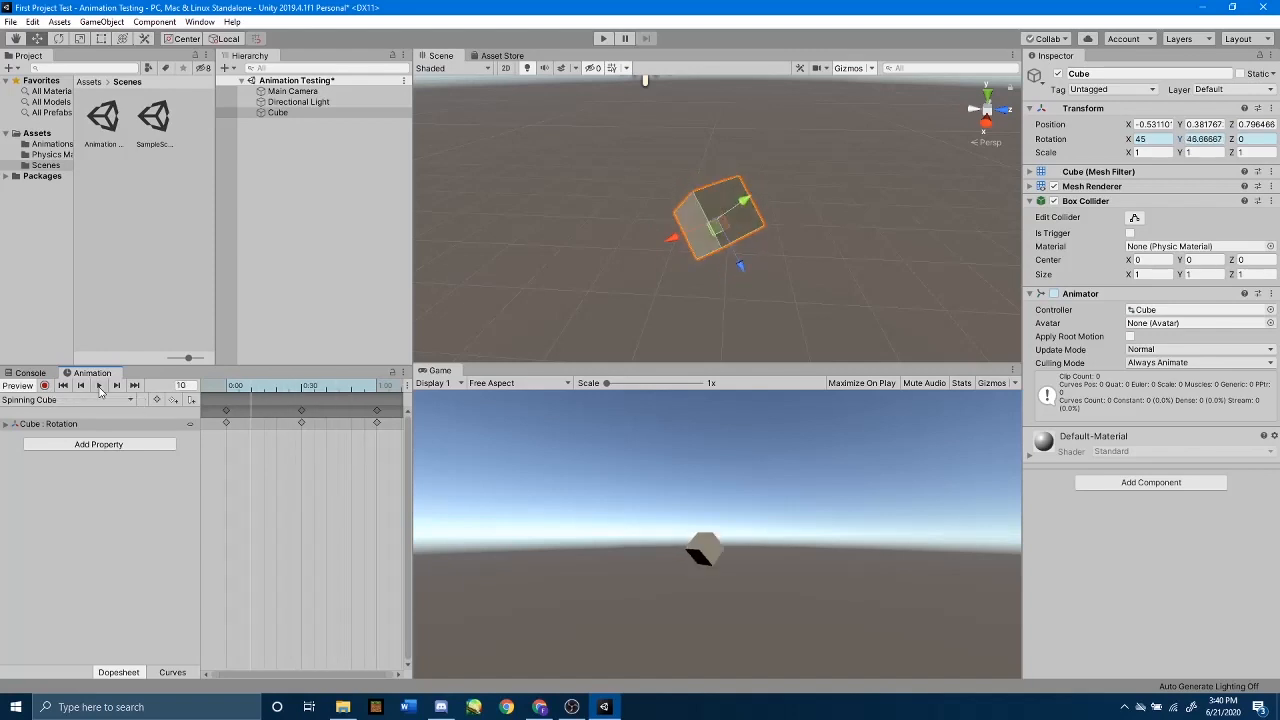
Step: Record a position keyframe at frame 0 with the cube moved along X to about -8.27
drag(248, 384, 217, 390)
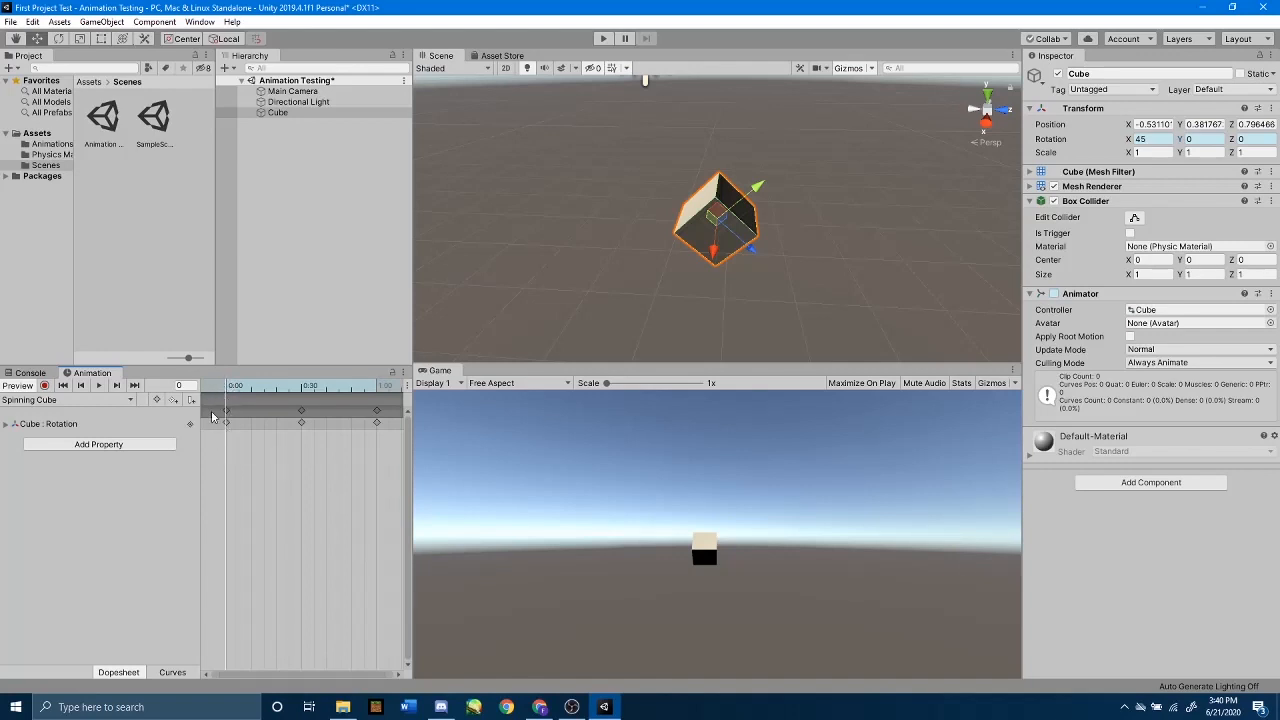
click(45, 386)
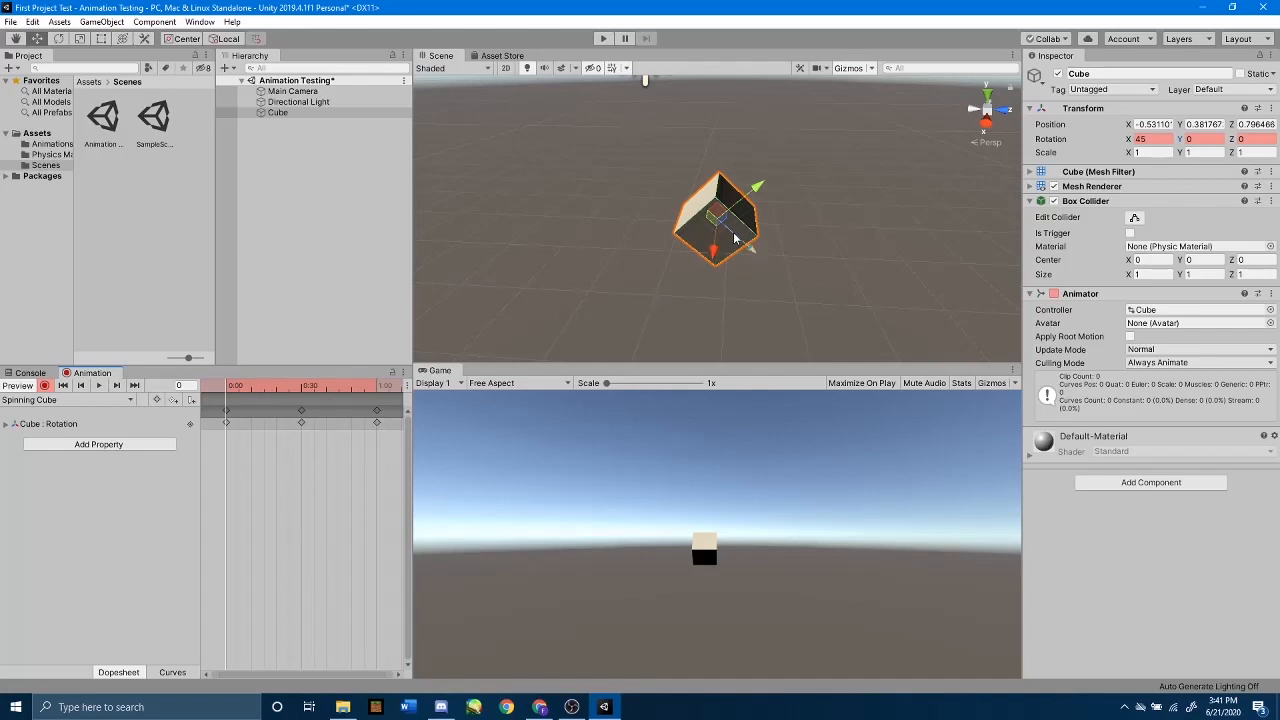
drag(718, 248, 692, 66)
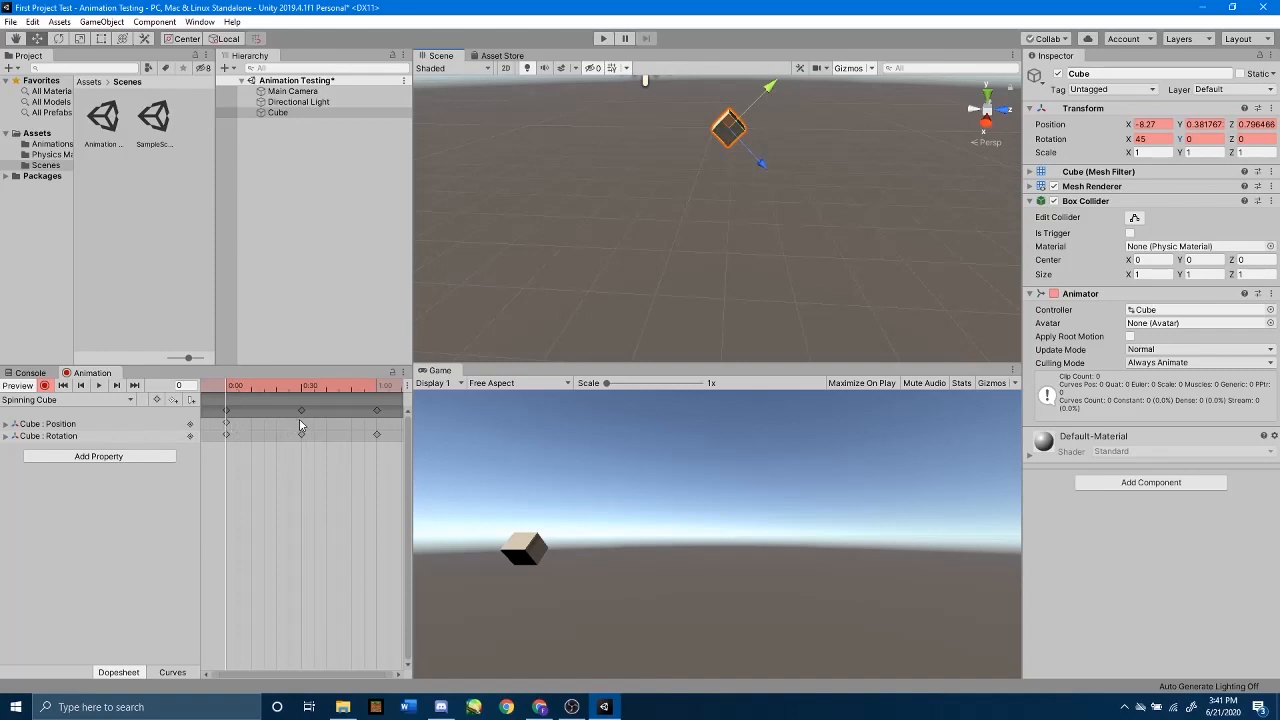
Step: Record a position keyframe at frame 30 with the cube moved to about X -0.75, Y 8.25, Z 5.75
drag(233, 388, 302, 391)
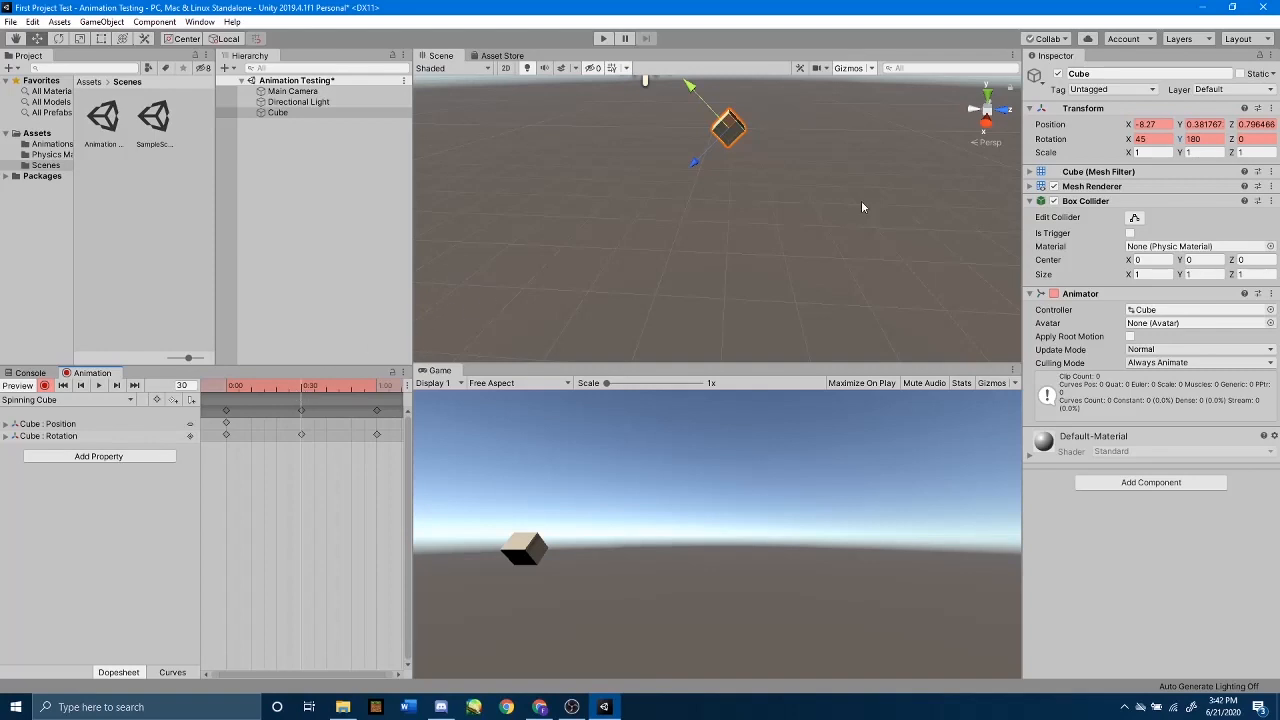
right_drag(863, 204, 14, 108)
key(d)
key(w)
key(a)
key(w)
key(s)
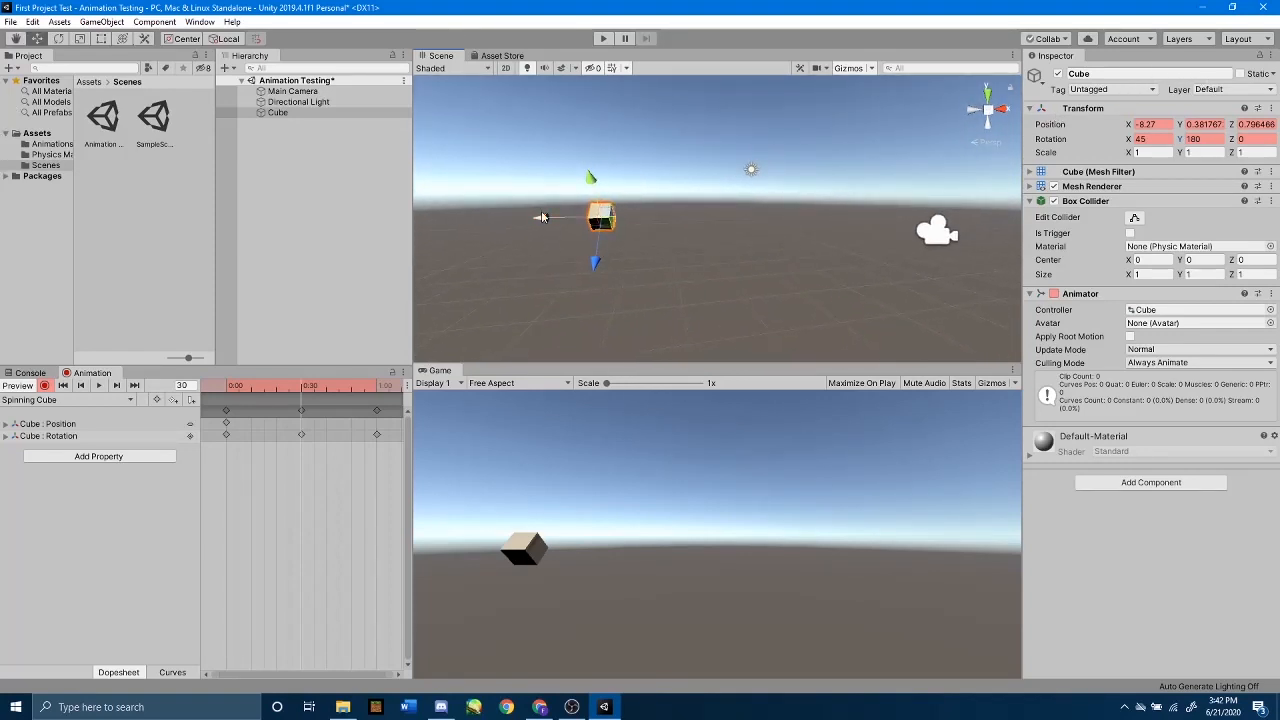
drag(535, 218, 527, 258)
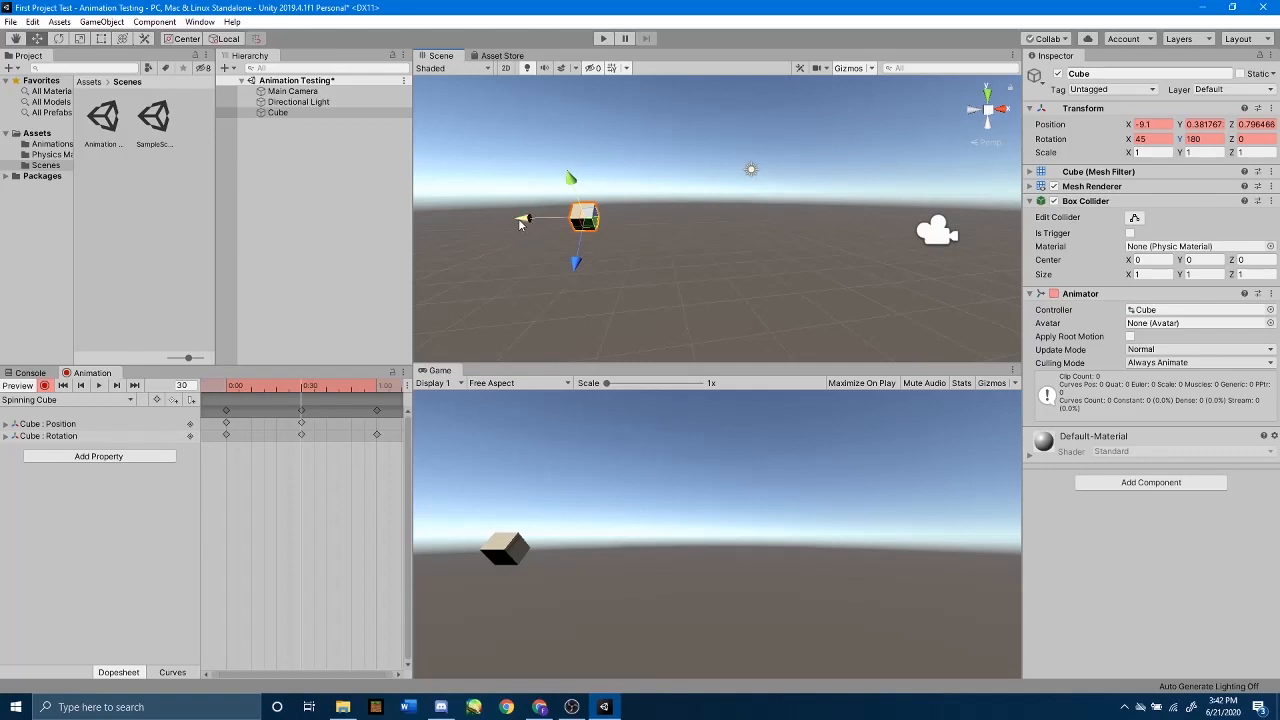
drag(519, 223, 687, 228)
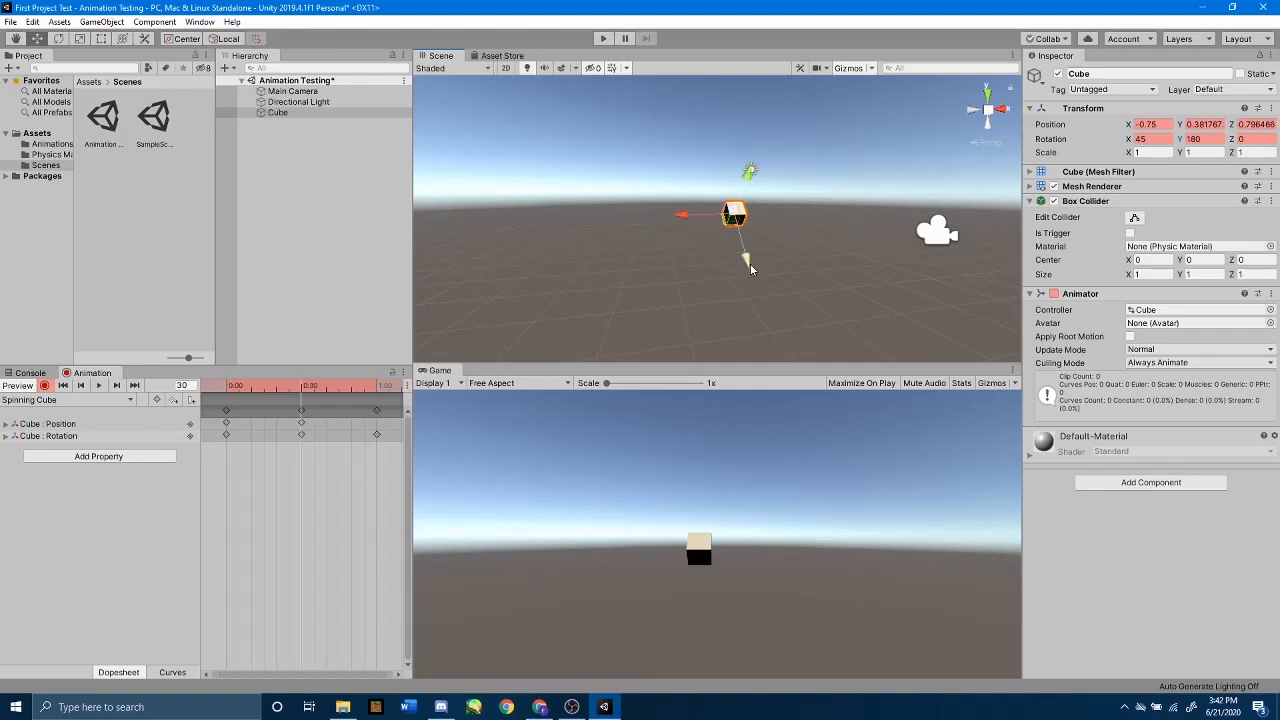
drag(750, 263, 723, 136)
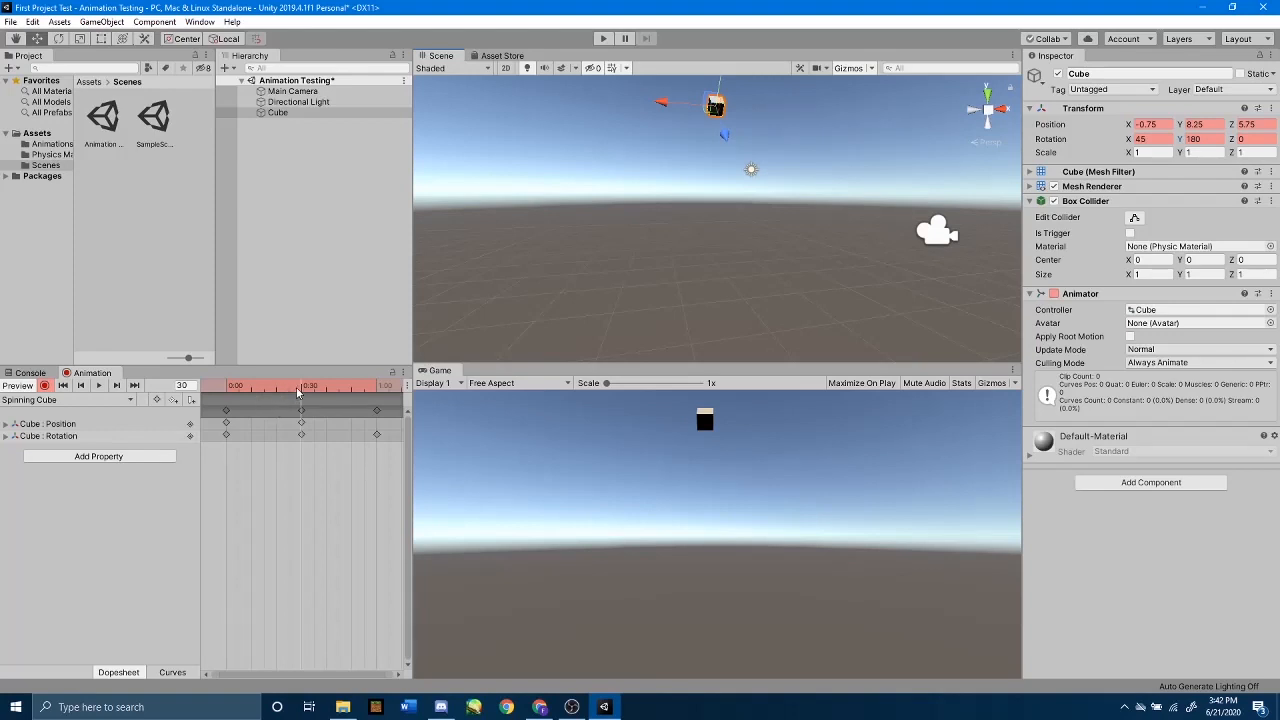
drag(296, 393, 226, 412)
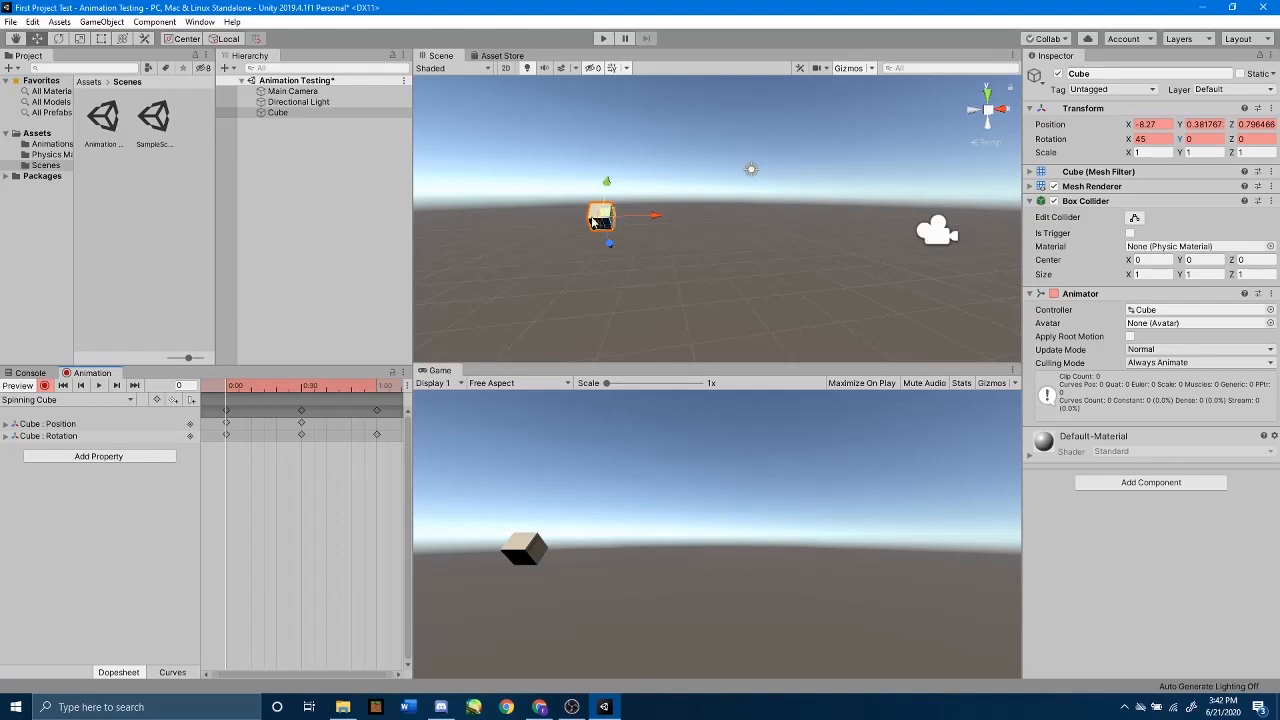
drag(659, 216, 707, 254)
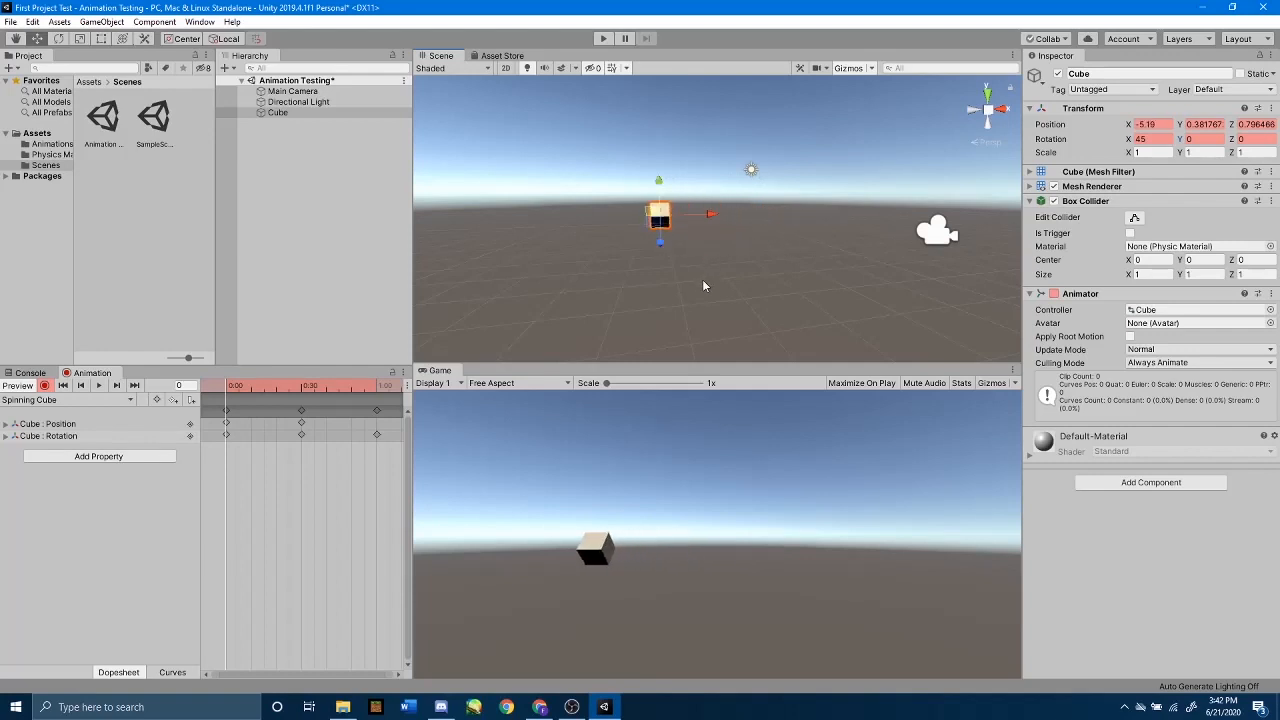
key(ctrl+z)
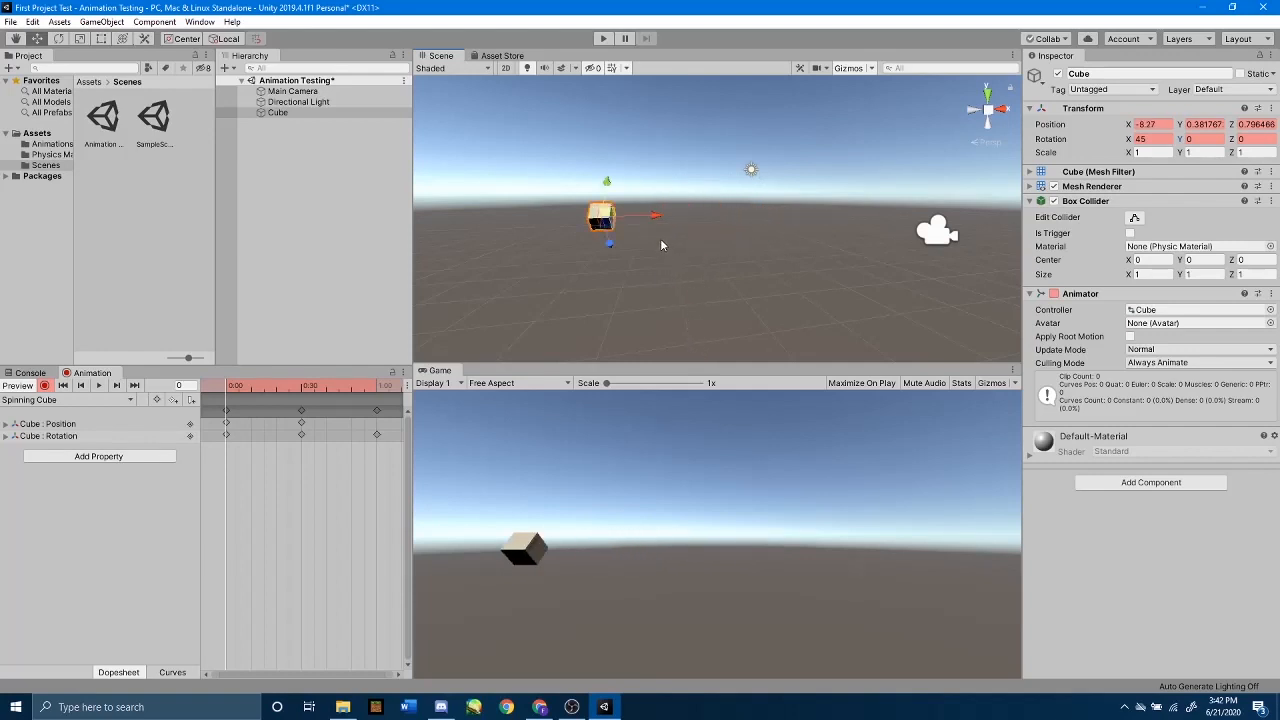
mouse_move(655, 215)
mouse_down()
mouse_move(687, 219)
mouse_move(657, 226)
mouse_move(729, 223)
mouse_move(649, 234)
mouse_move(735, 233)
mouse_move(653, 233)
mouse_up()
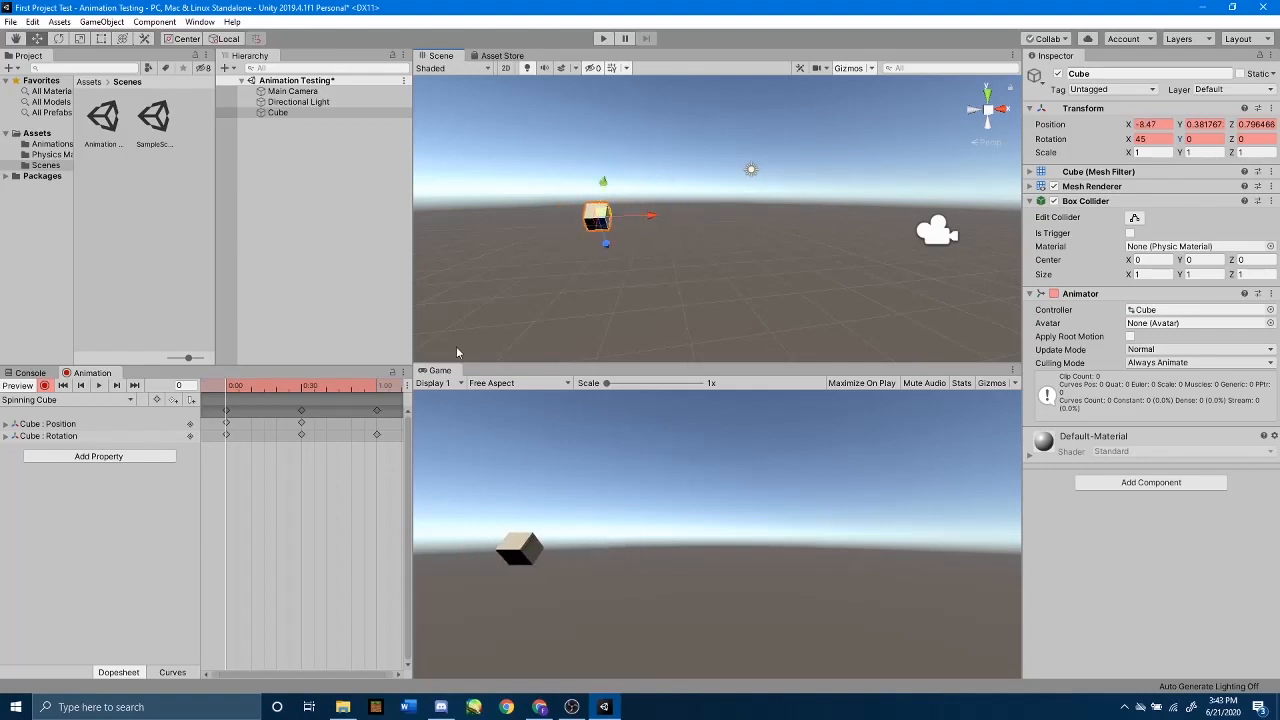
key(ctrl+z)
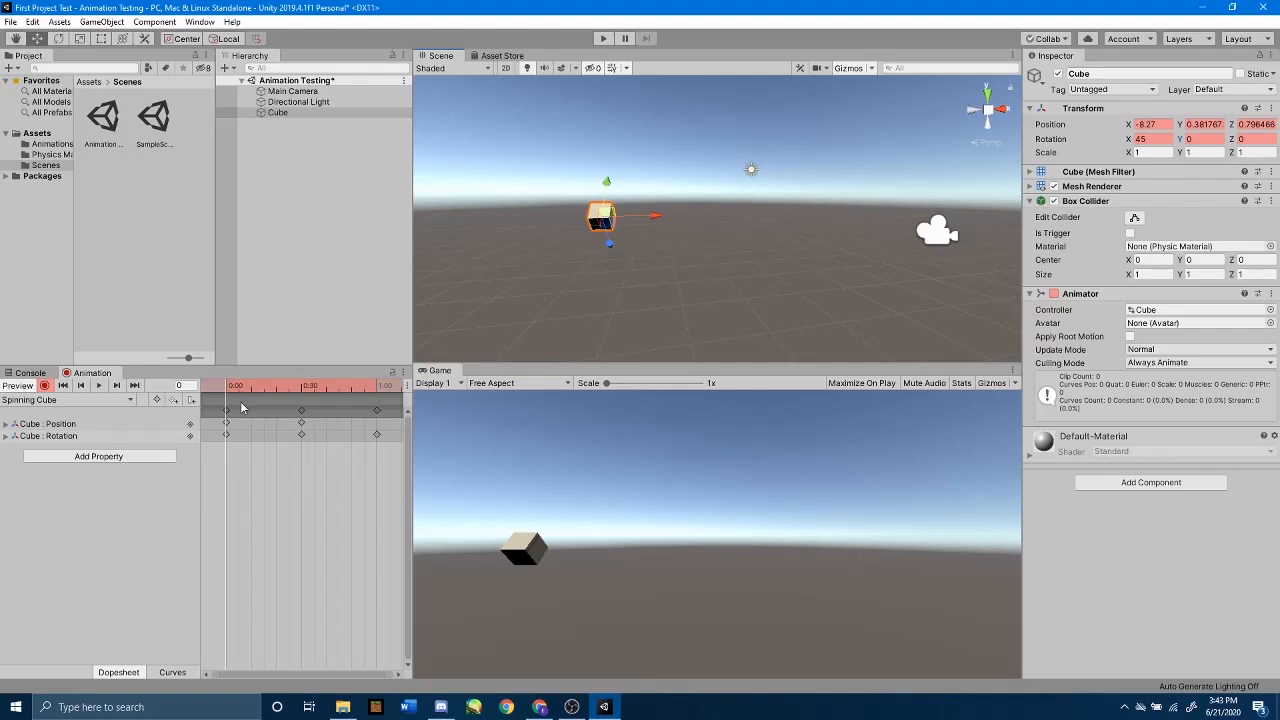
Step: End keyframe recording and copy the cube's position keyframe from frame 0 to frame 60
click(227, 423)
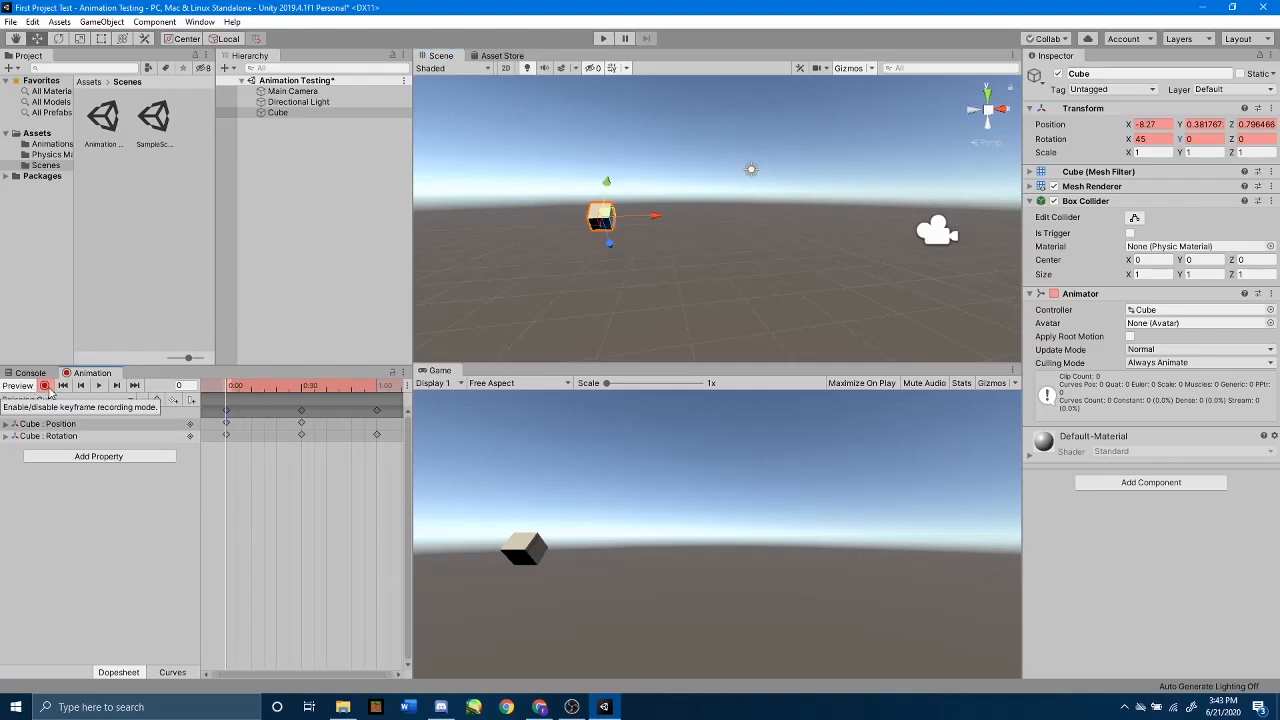
click(45, 386)
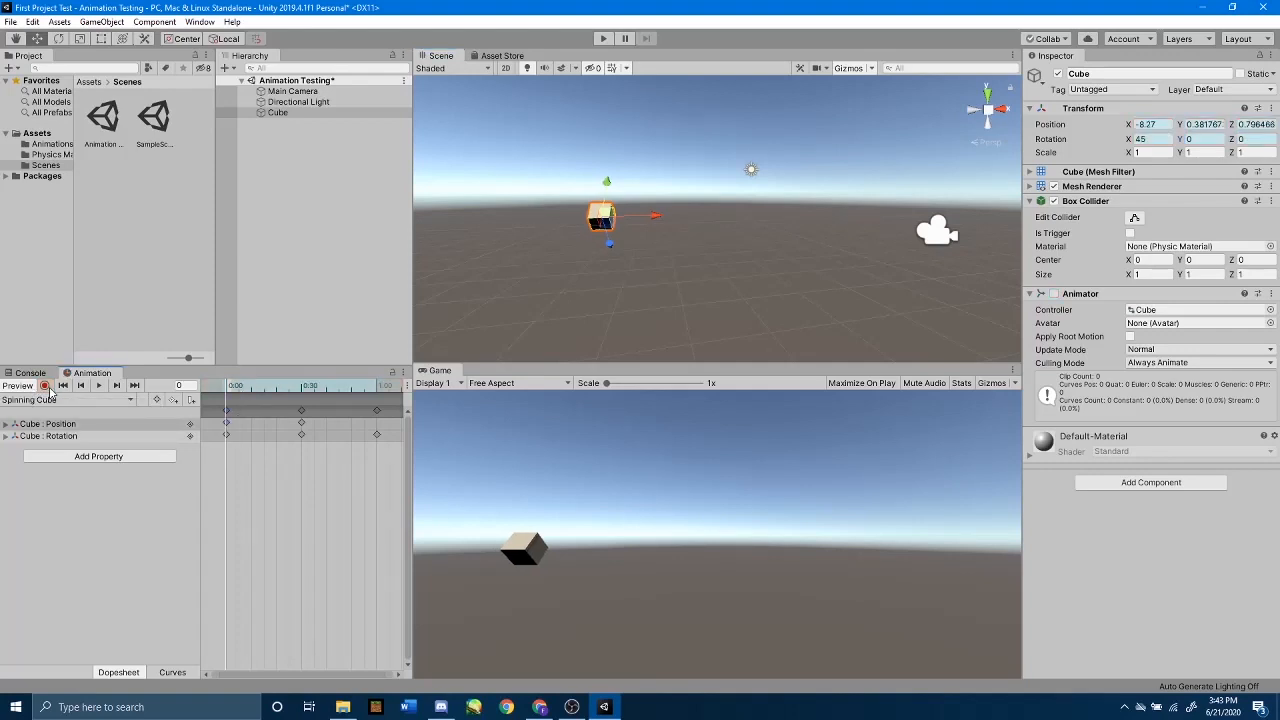
click(227, 424)
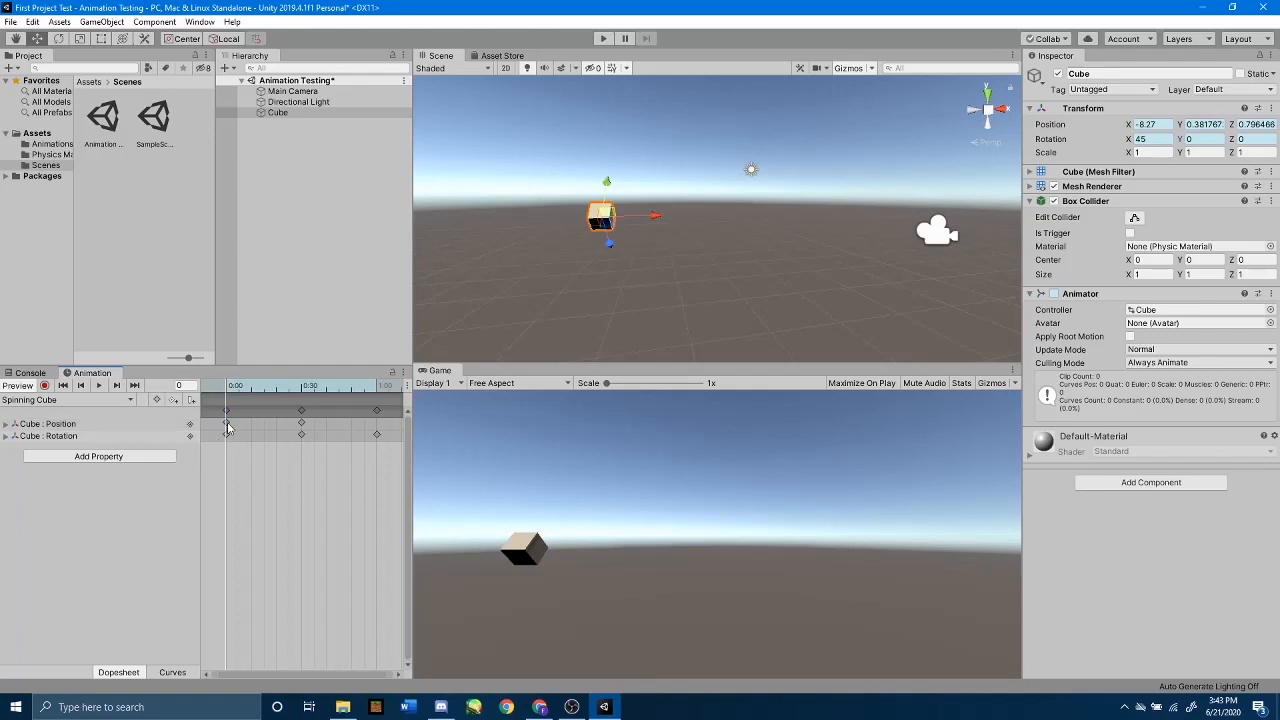
click(227, 425)
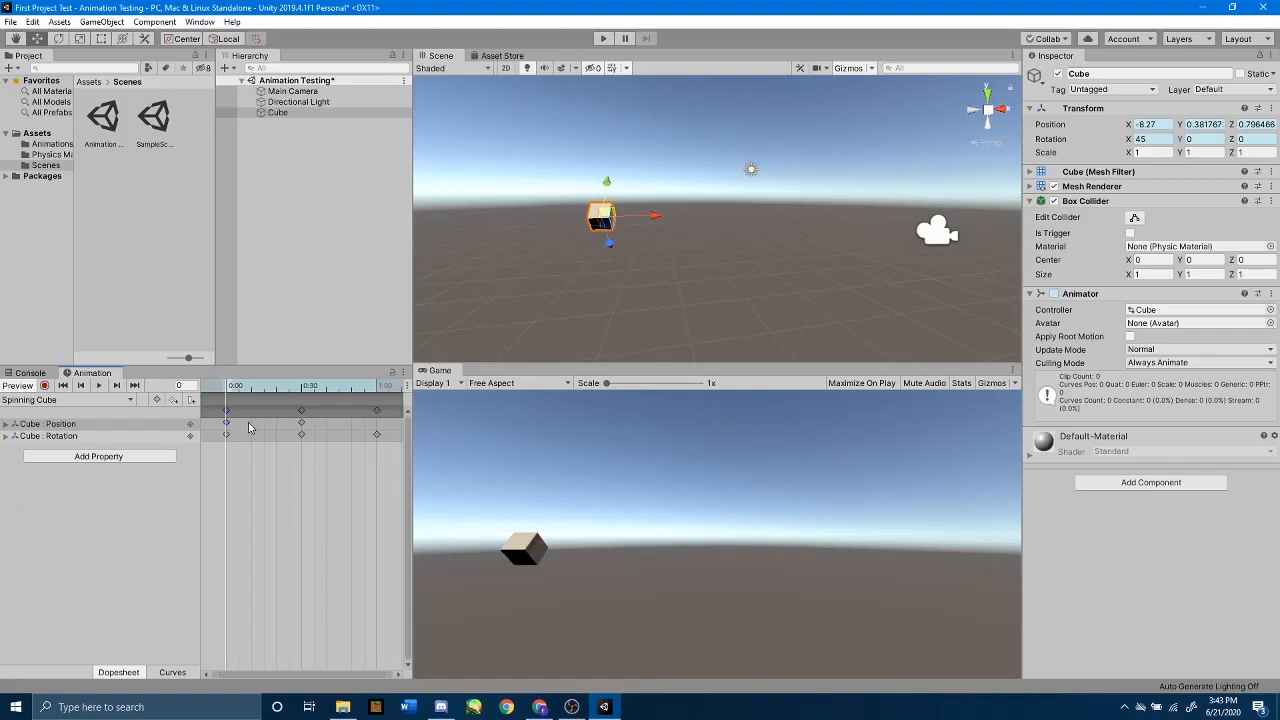
click(378, 389)
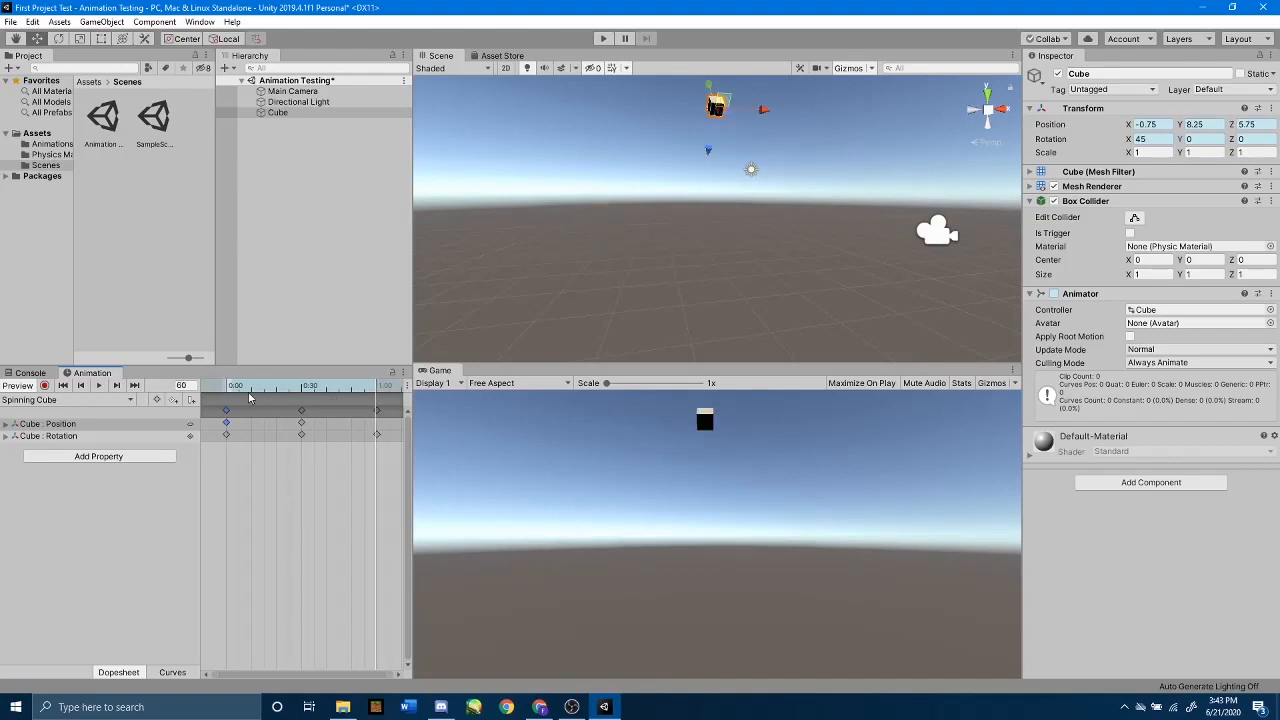
click(184, 386)
key(ctrl+v)
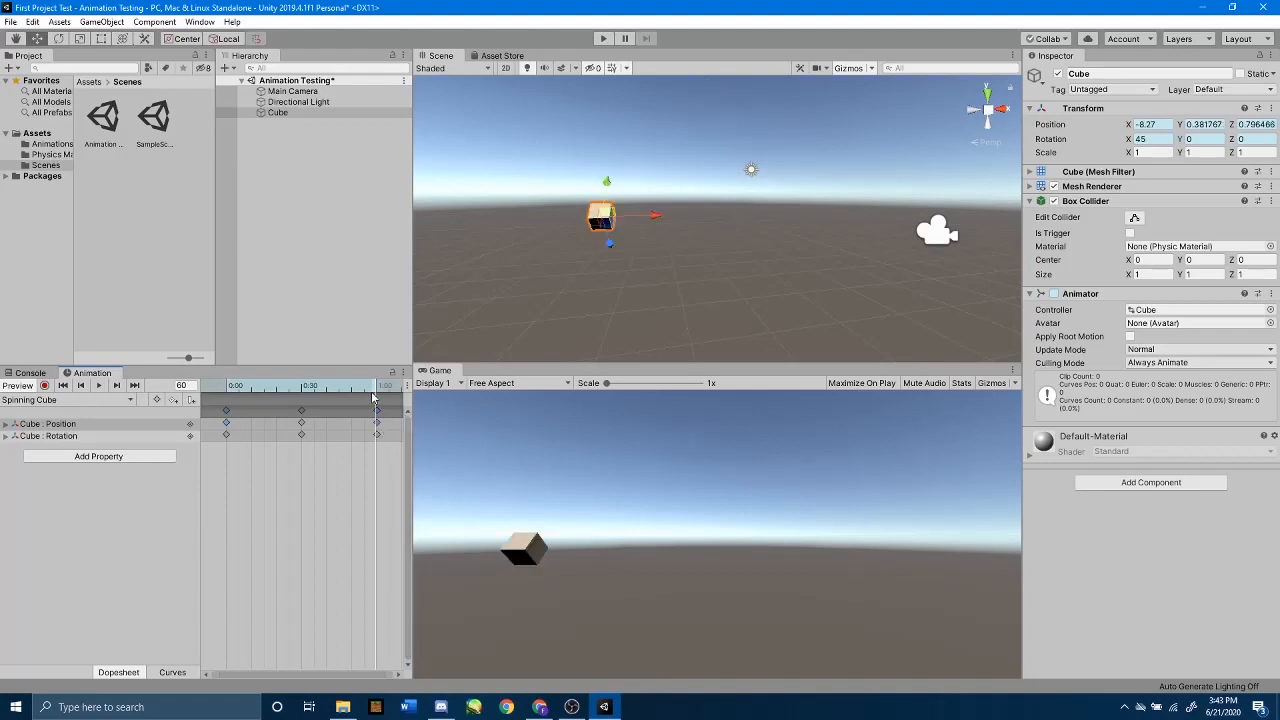
Step: Preview the Spinning Cube clip from frame 0 and stop the playback
drag(377, 396, 221, 421)
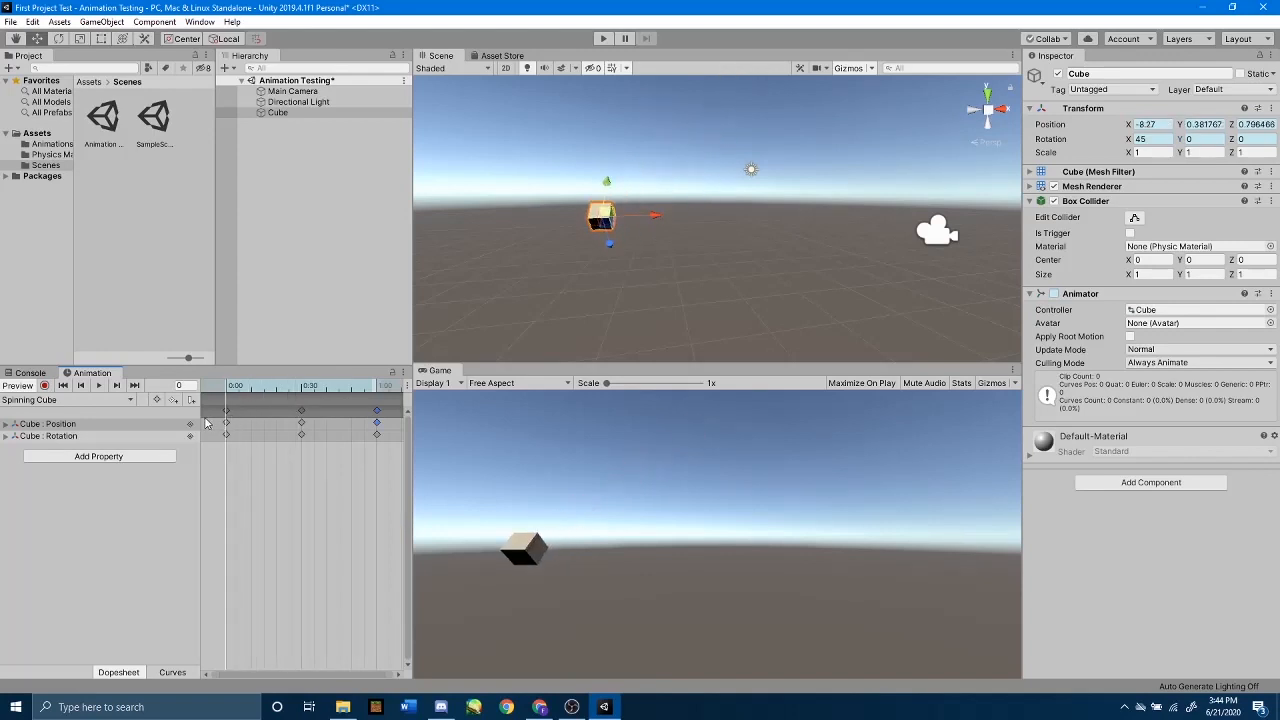
click(98, 386)
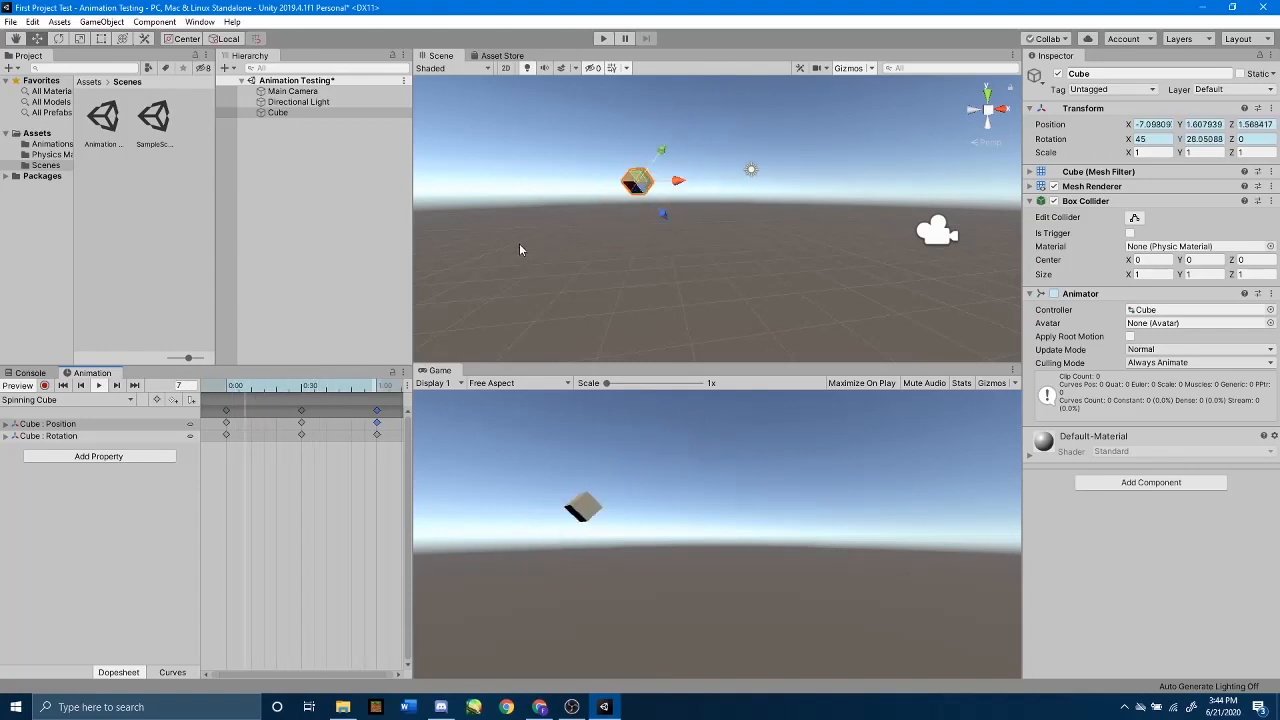
click(98, 386)
Step: Record the frame 60 position keyframe with the cube moved along X to about 9.64, and end keyframe recording
click(305, 388)
drag(305, 388, 376, 392)
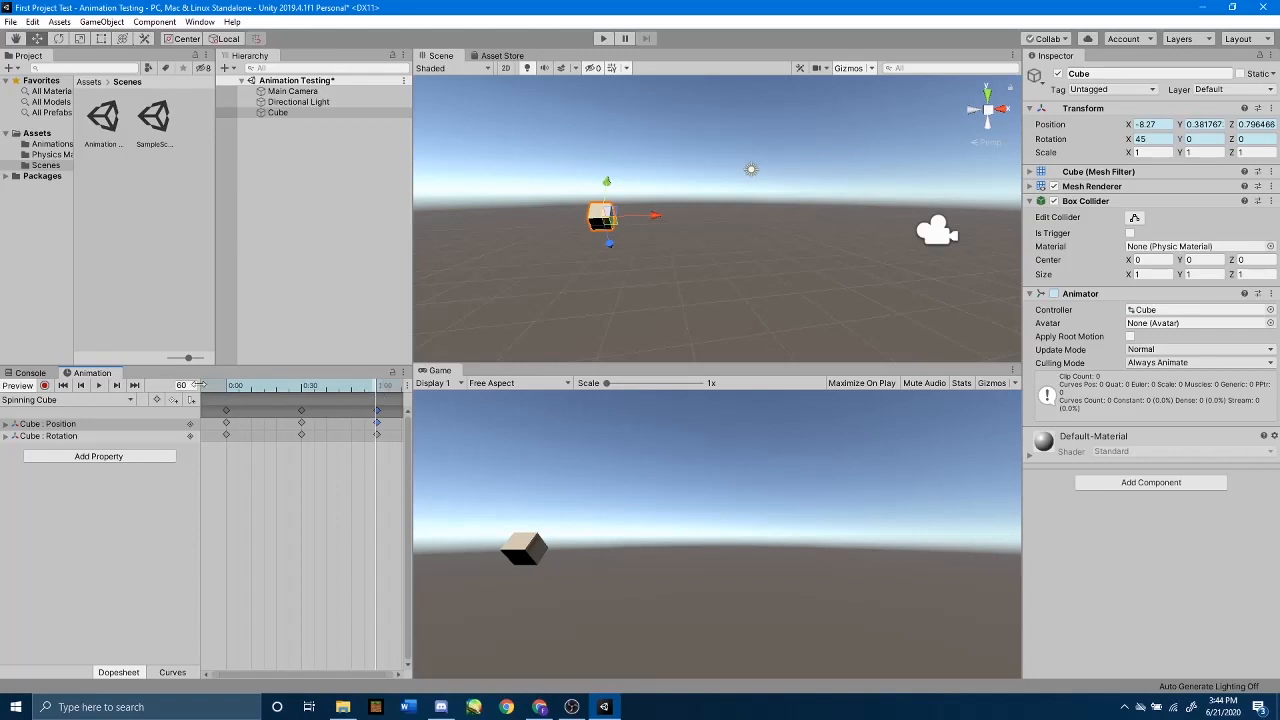
click(44, 386)
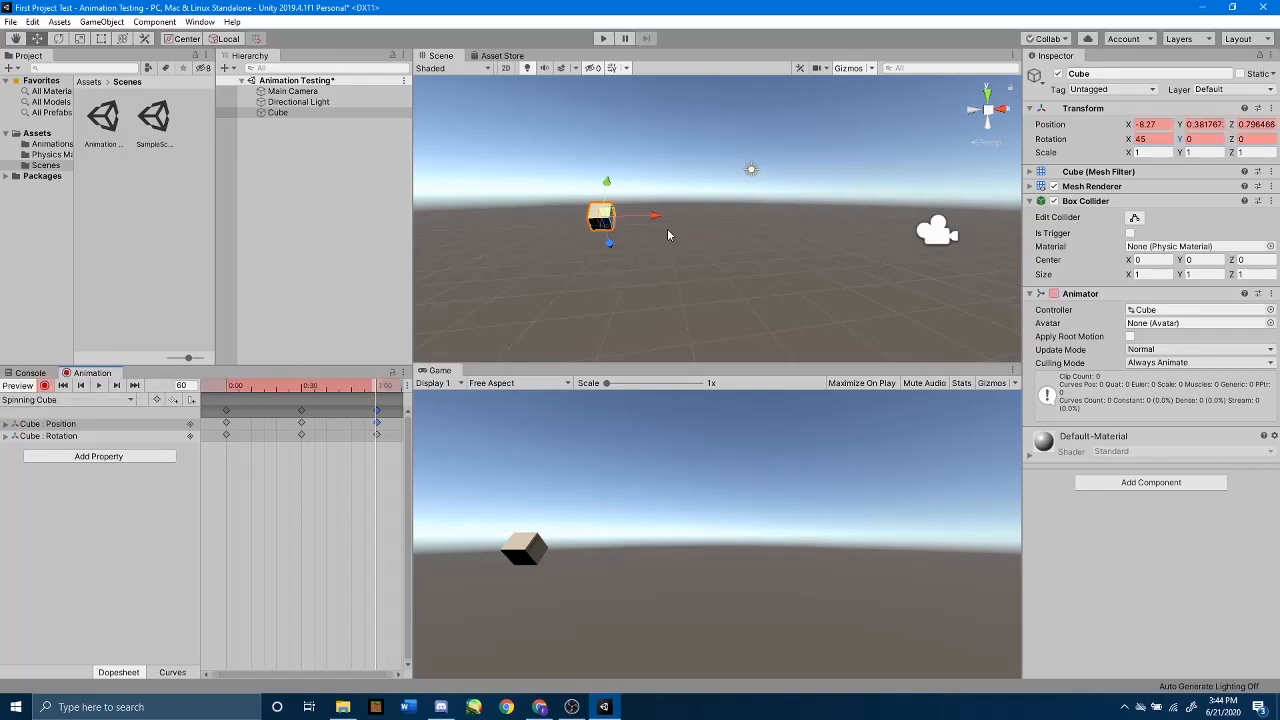
drag(651, 228, 986, 200)
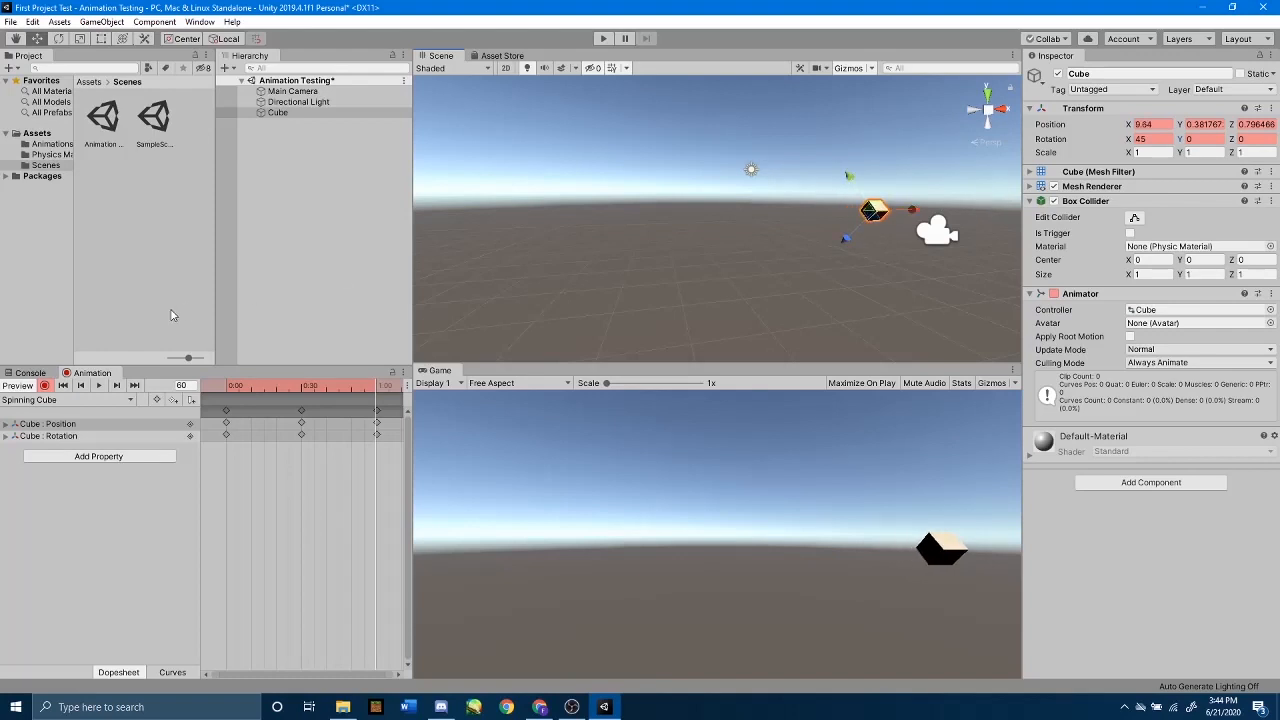
click(44, 386)
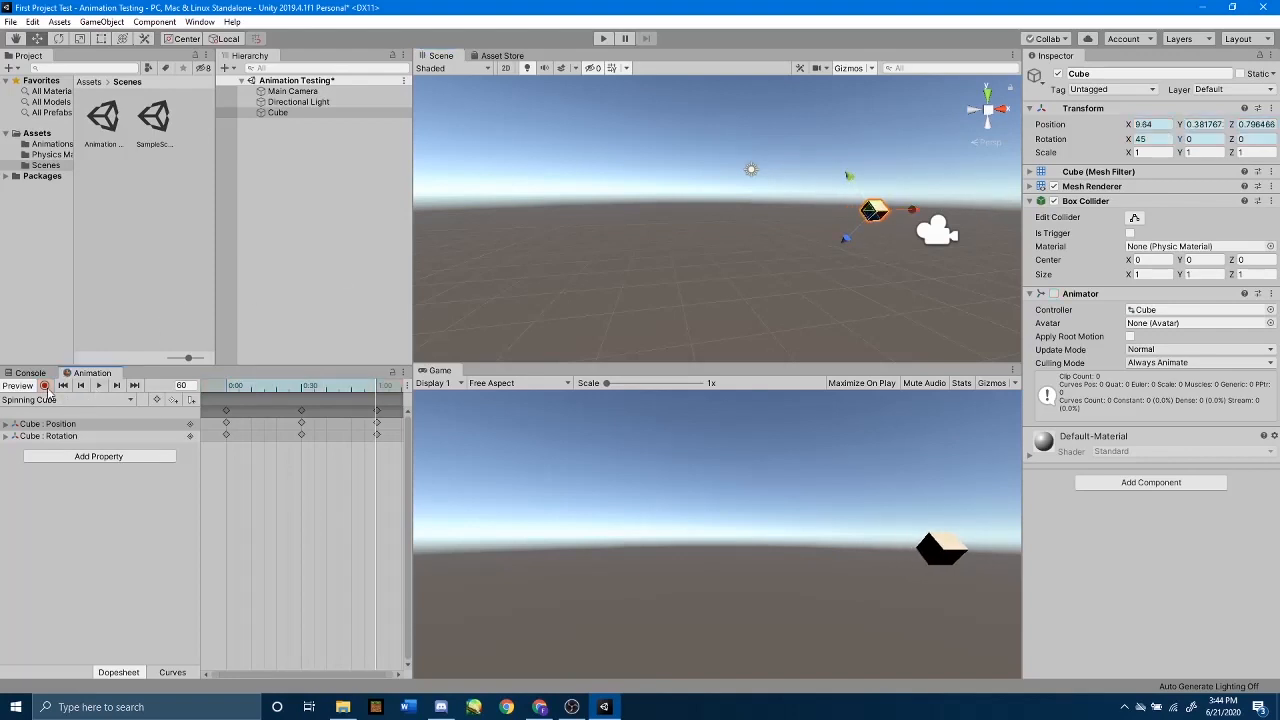
Step: Preview the Spinning Cube clip and run the scene in Play mode to check the cube's movement, stopping both
click(99, 386)
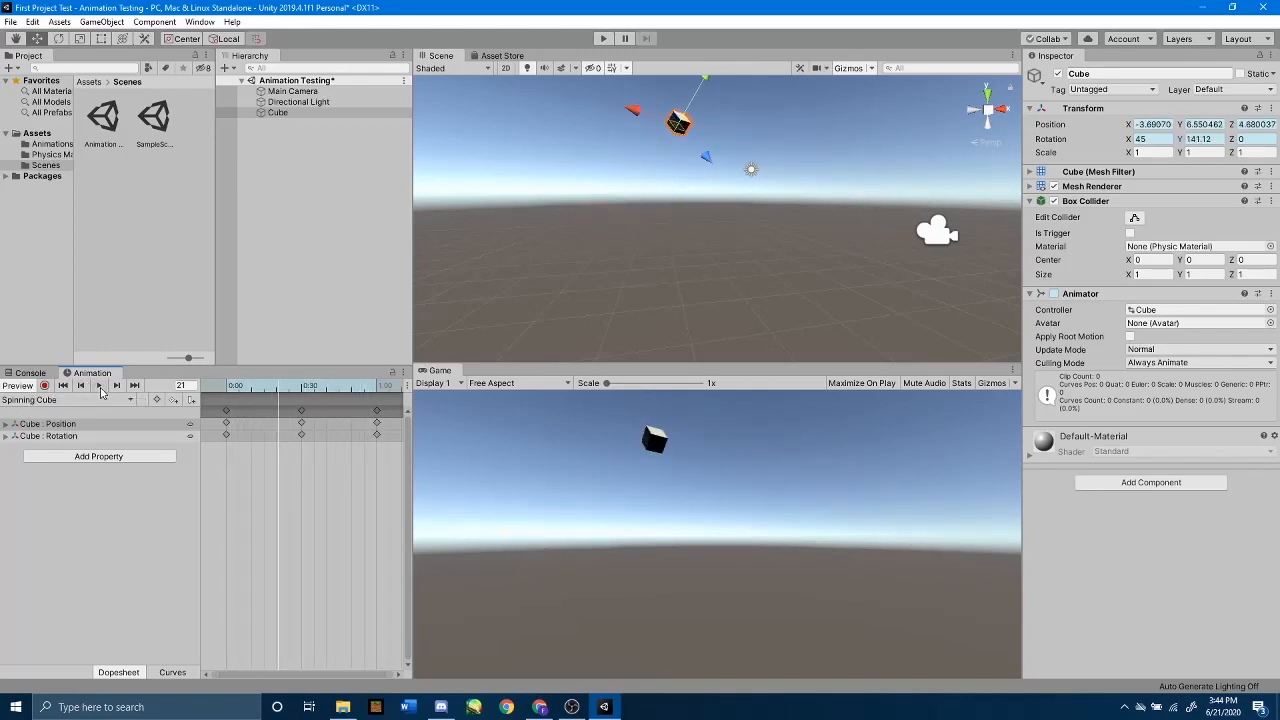
click(100, 391)
click(604, 40)
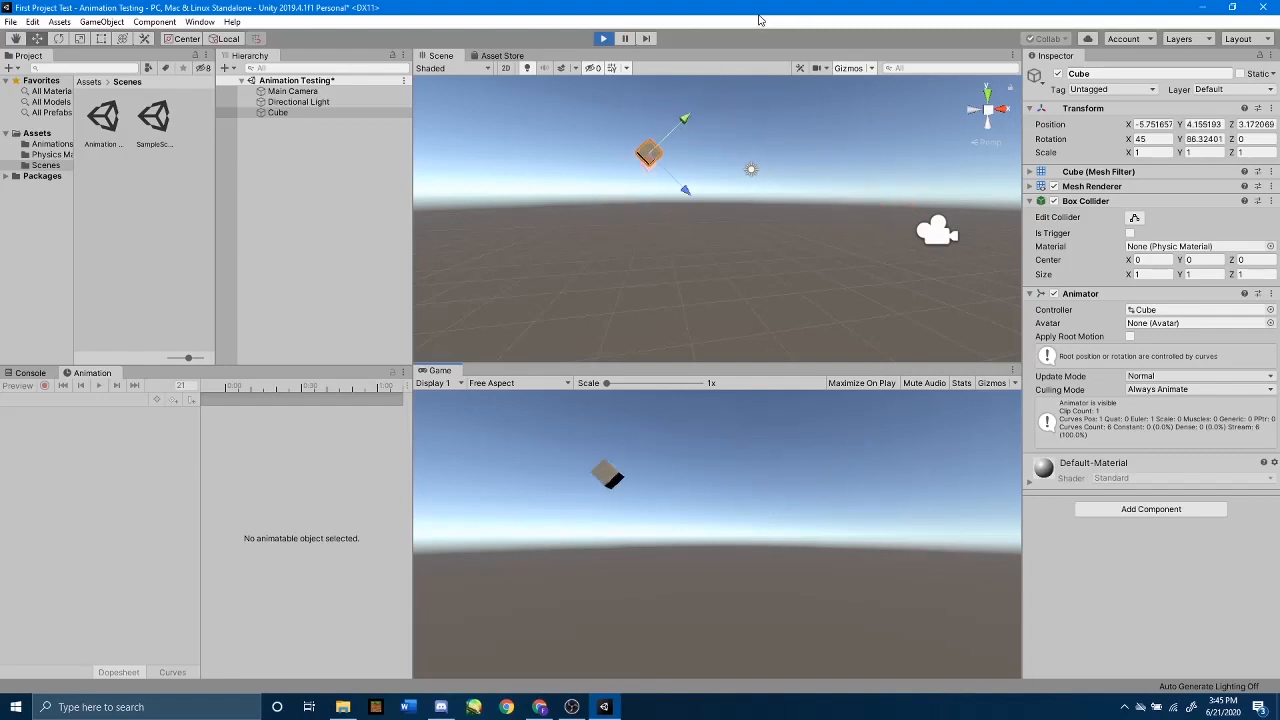
click(603, 38)
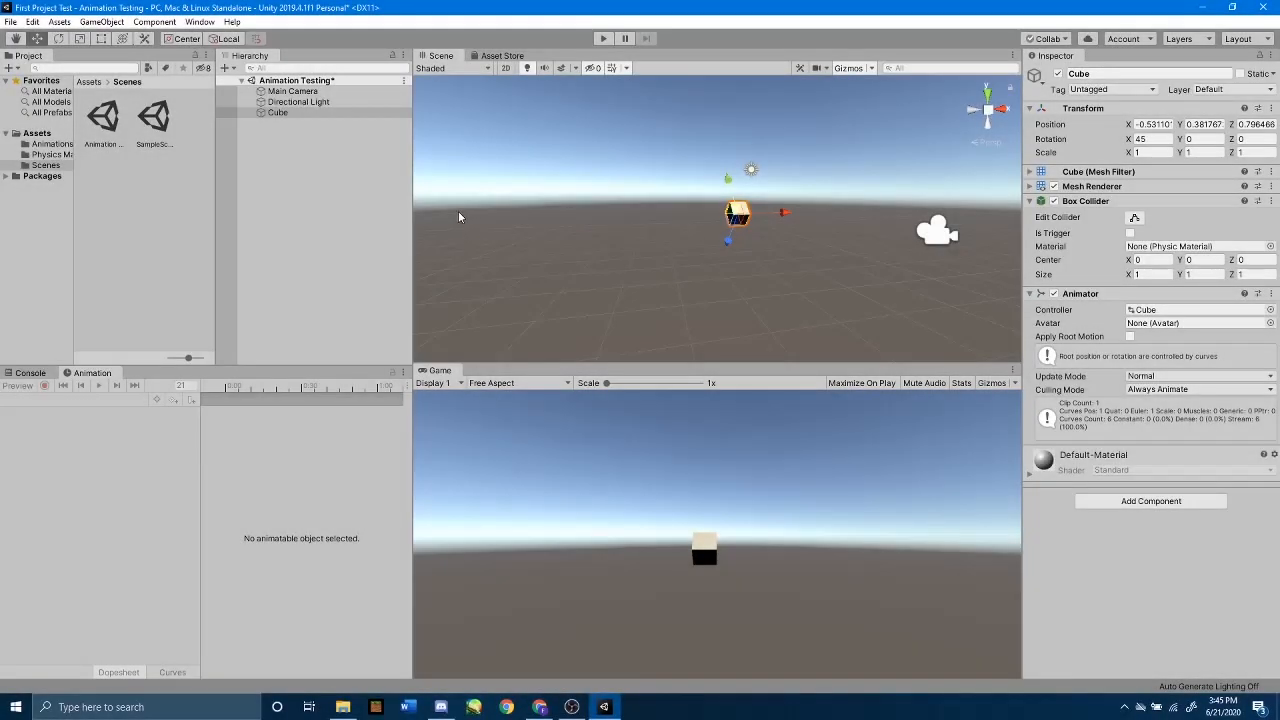
Step: Save the Animation Testing scene and open the Animator window for the cube
key(ctrl+s)
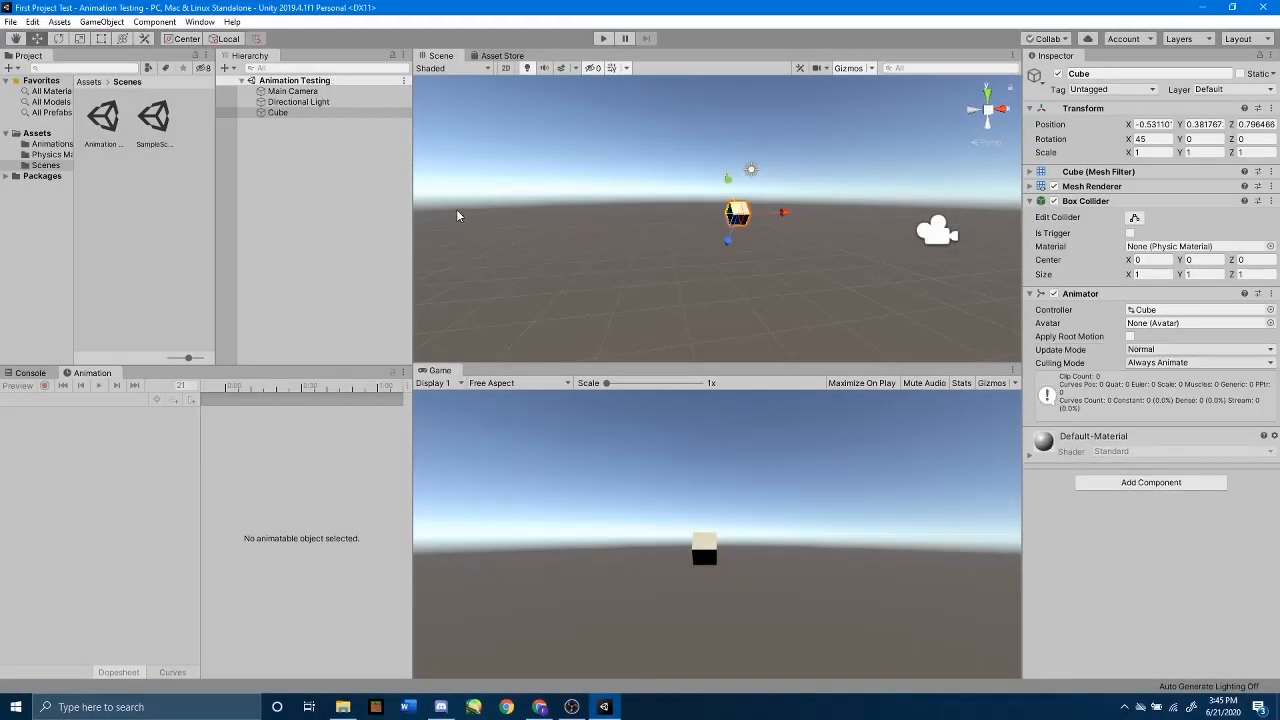
click(200, 23)
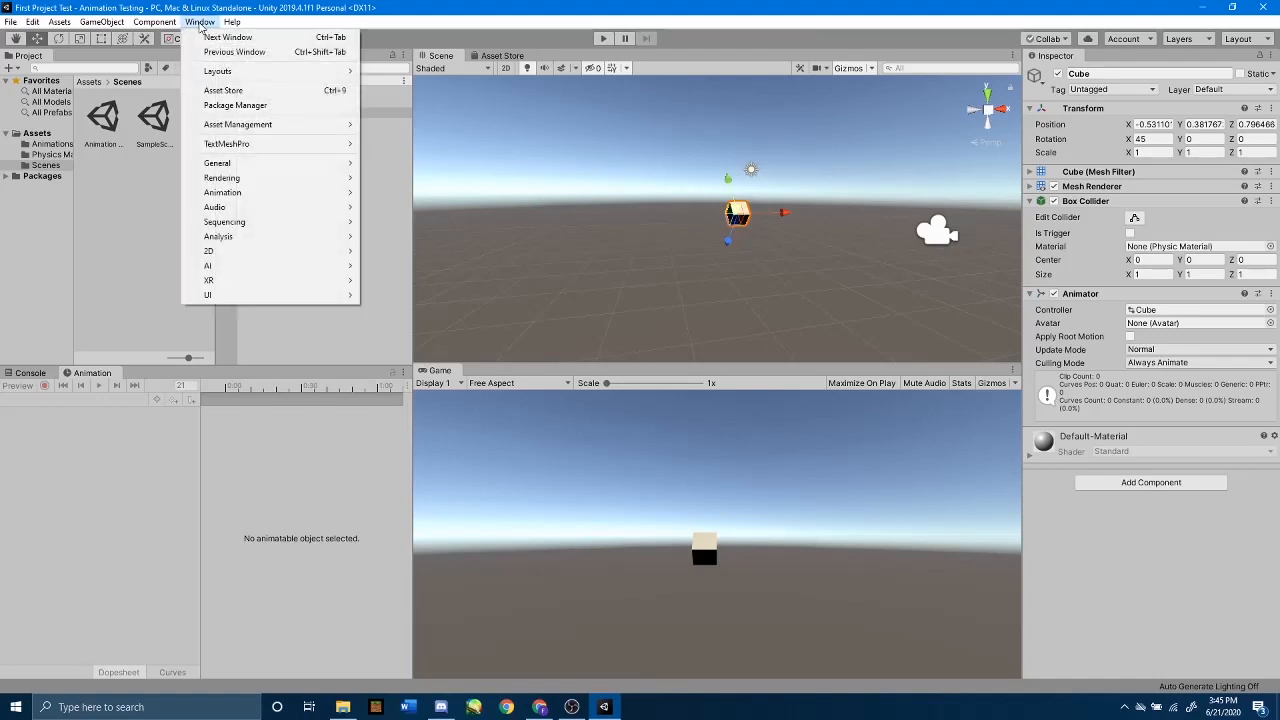
mouse_move(314, 193)
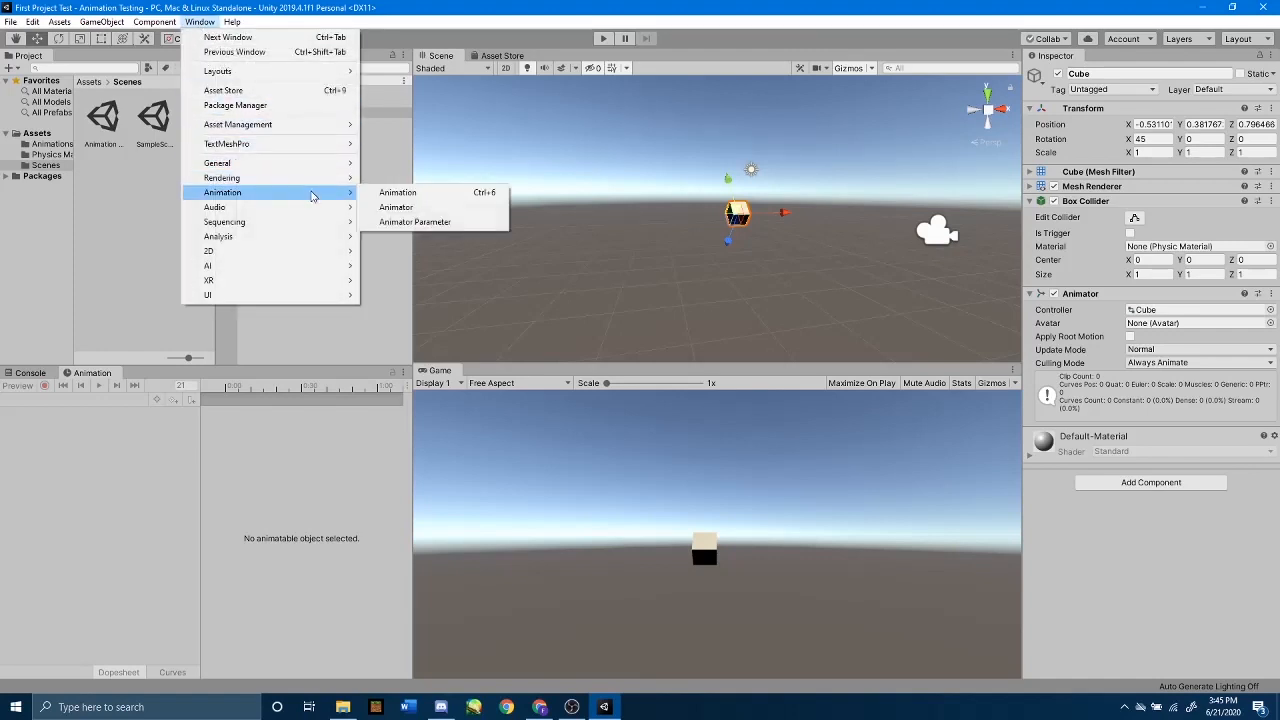
click(396, 207)
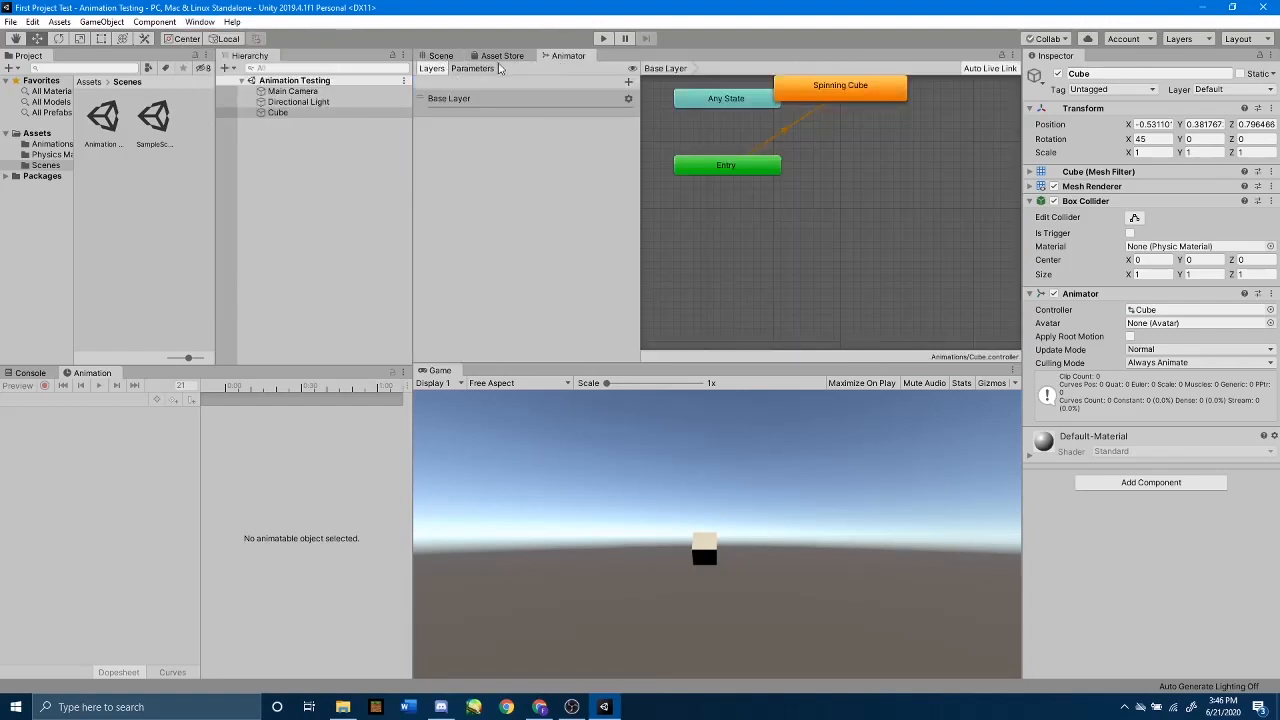
Step: Reposition the Spinning Cube state in the Animator graph so it sits clear of the Any State node
scroll(761, 210, up, 2)
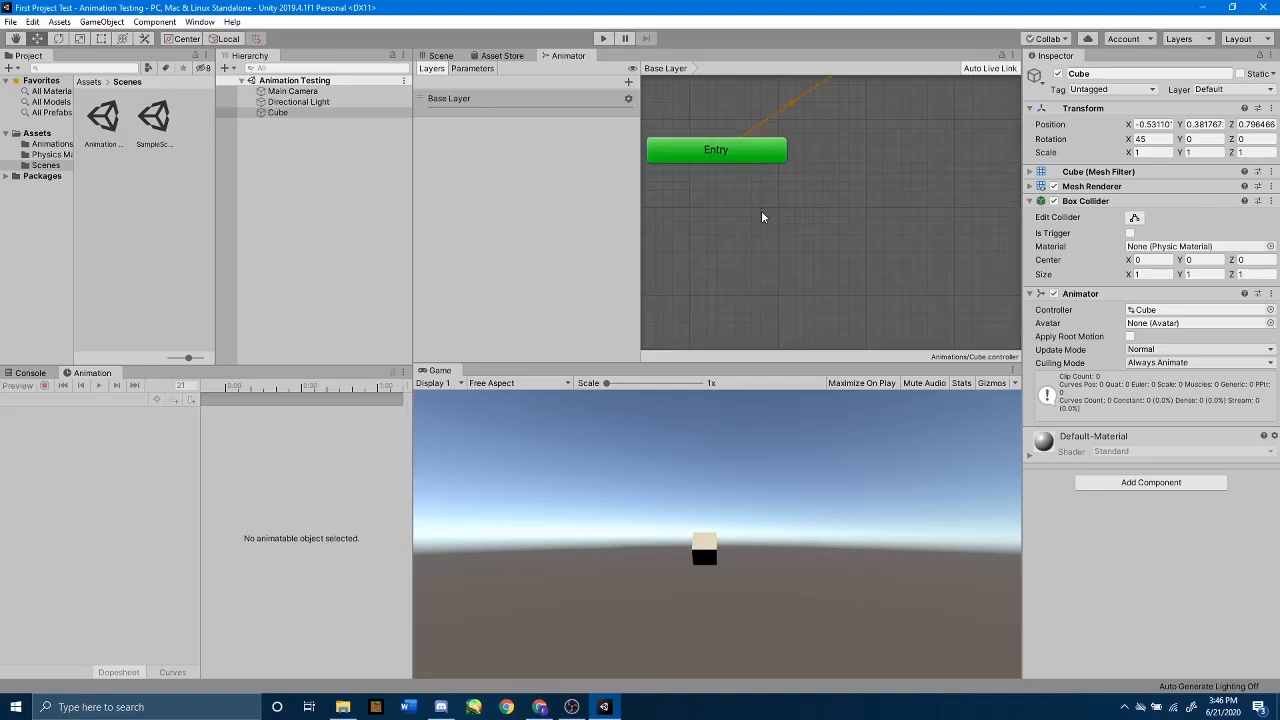
scroll(760, 211, down, 4)
middle_drag(830, 173, 822, 223)
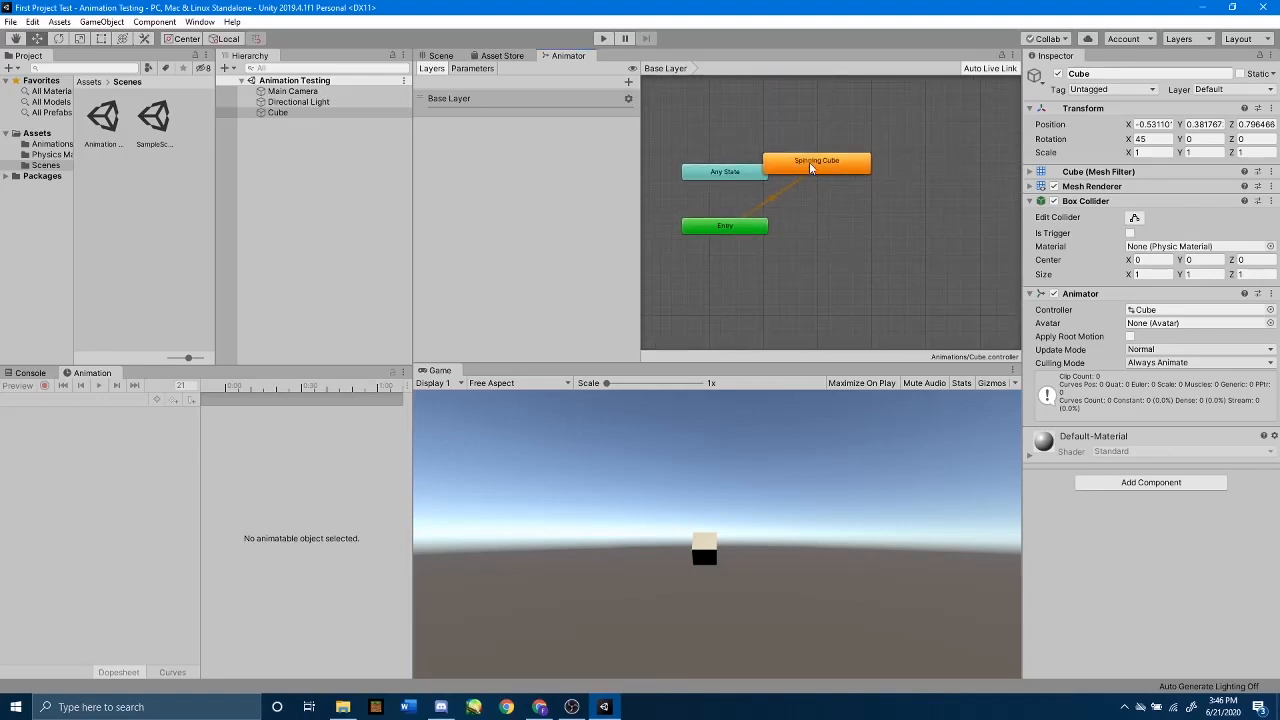
click(810, 168)
drag(810, 168, 851, 192)
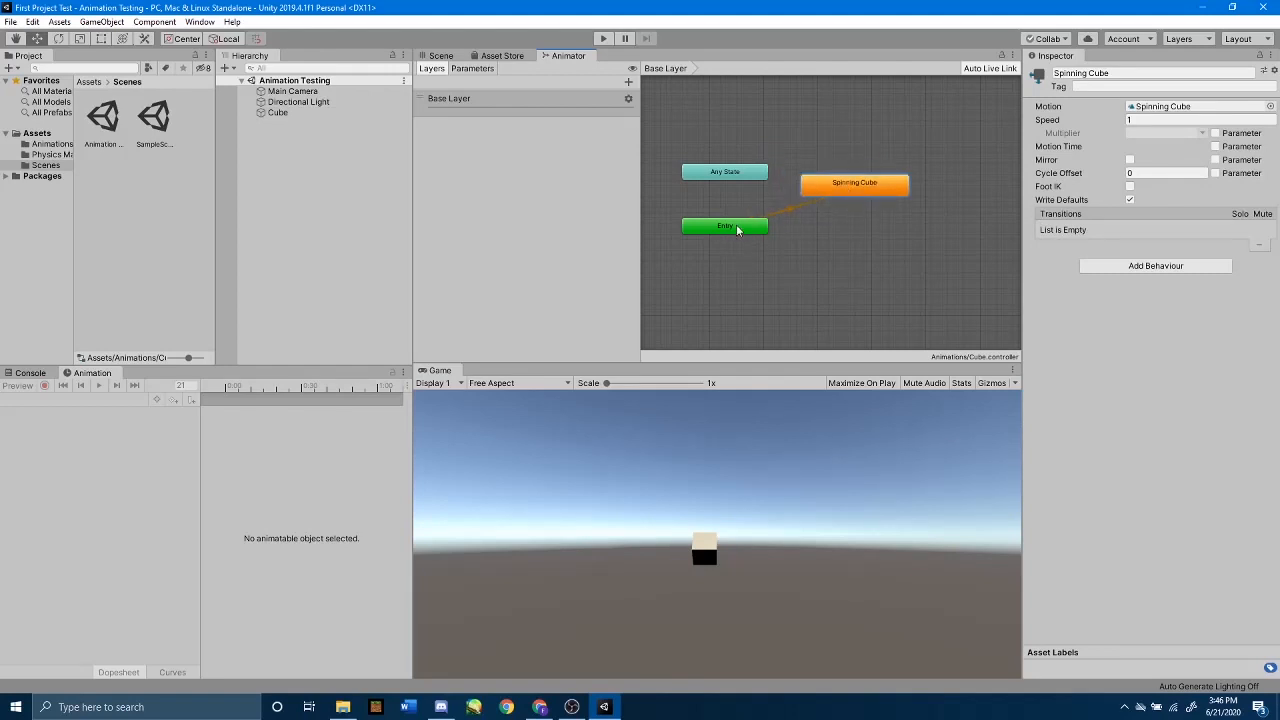
drag(847, 195, 847, 168)
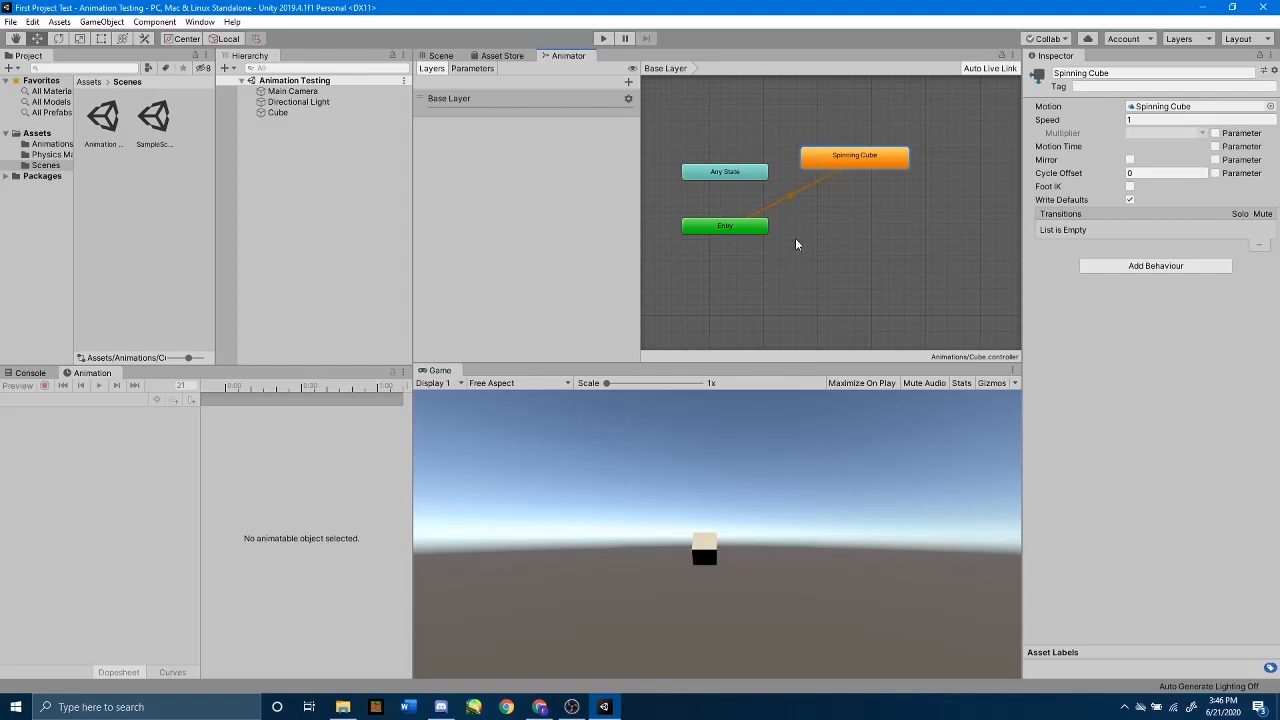
Step: Create an empty state in the Base Layer and place it directly below the Spinning Cube state
right_click(856, 233)
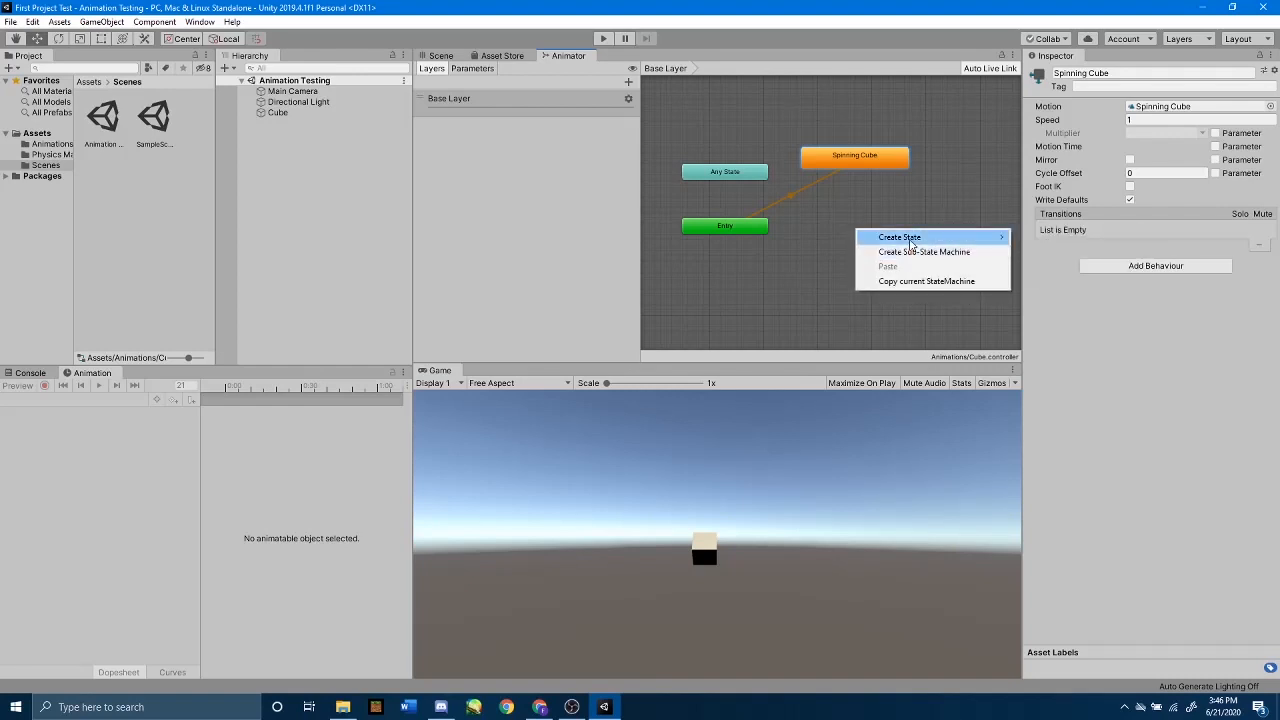
mouse_move(906, 237)
click(1045, 237)
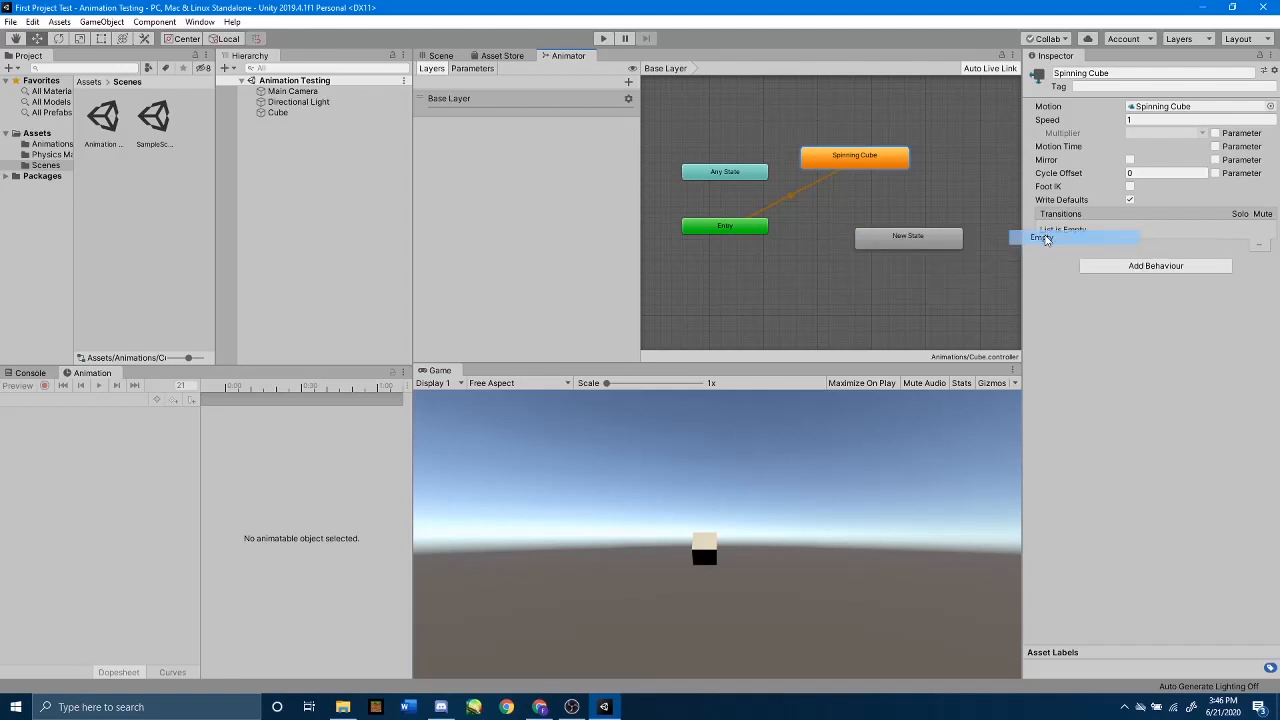
drag(906, 234, 873, 236)
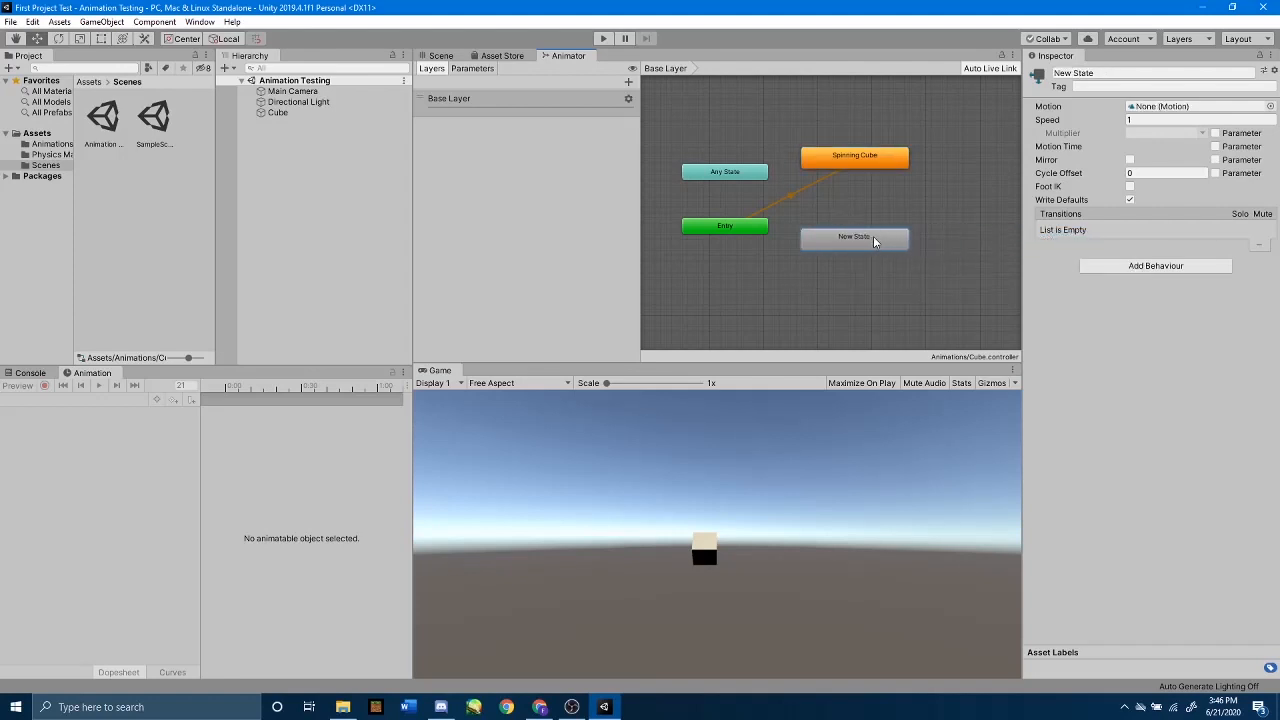
Step: Rename the new empty state as Idle
click(1079, 72)
click(1097, 72)
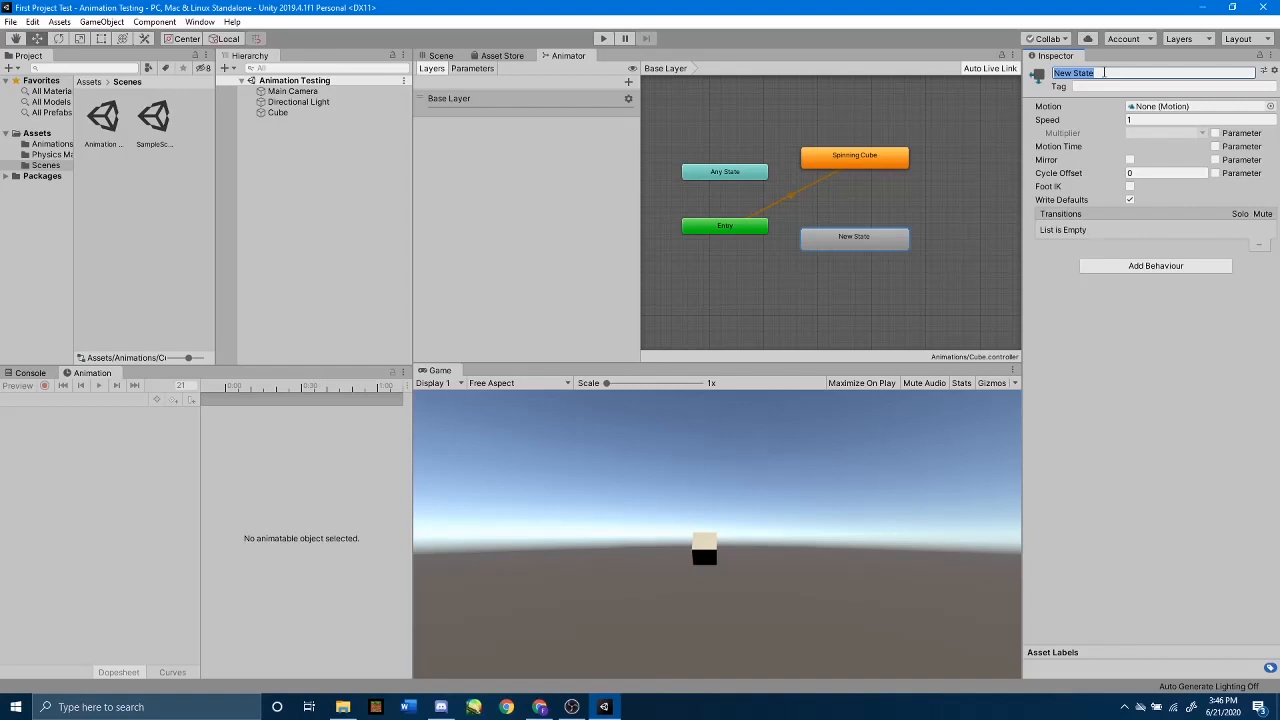
text(Idle)
key(Return)
Step: Set the Idle state as the layer default state and return to the Scene view
right_click(850, 242)
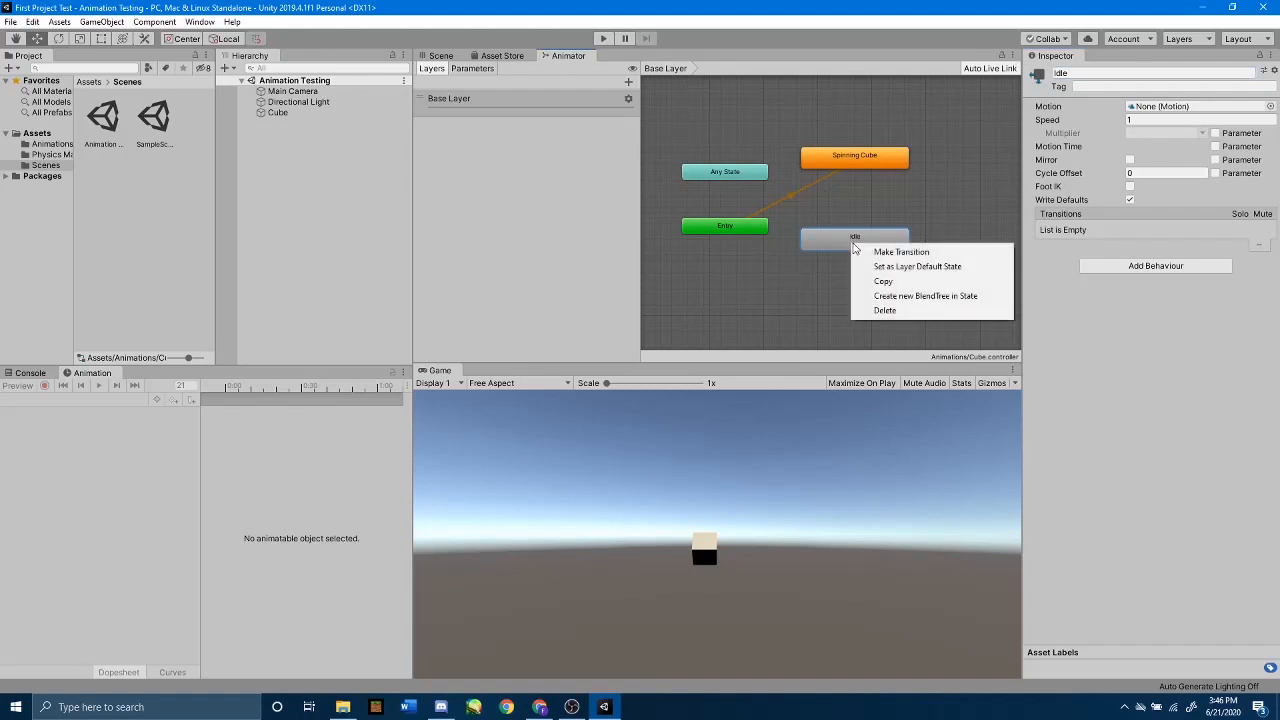
click(898, 267)
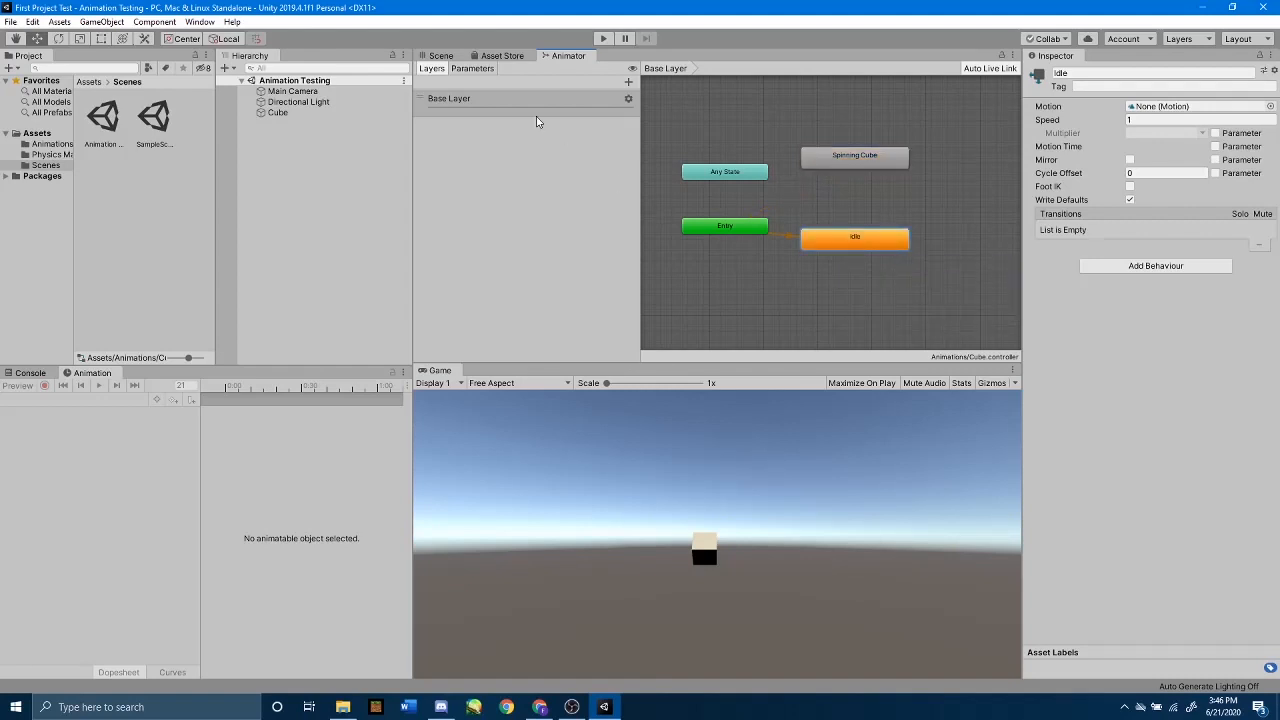
click(440, 56)
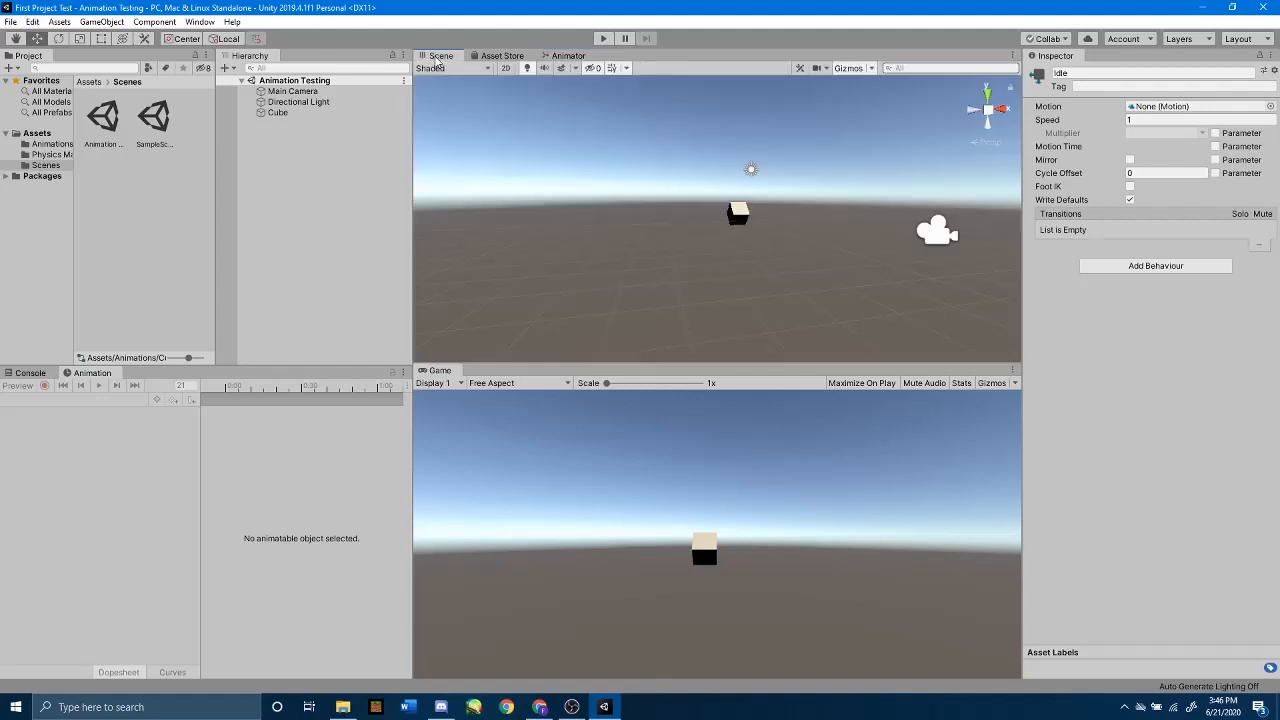
Step: Play-test the scene with Idle as the default state, and stop playback
click(605, 39)
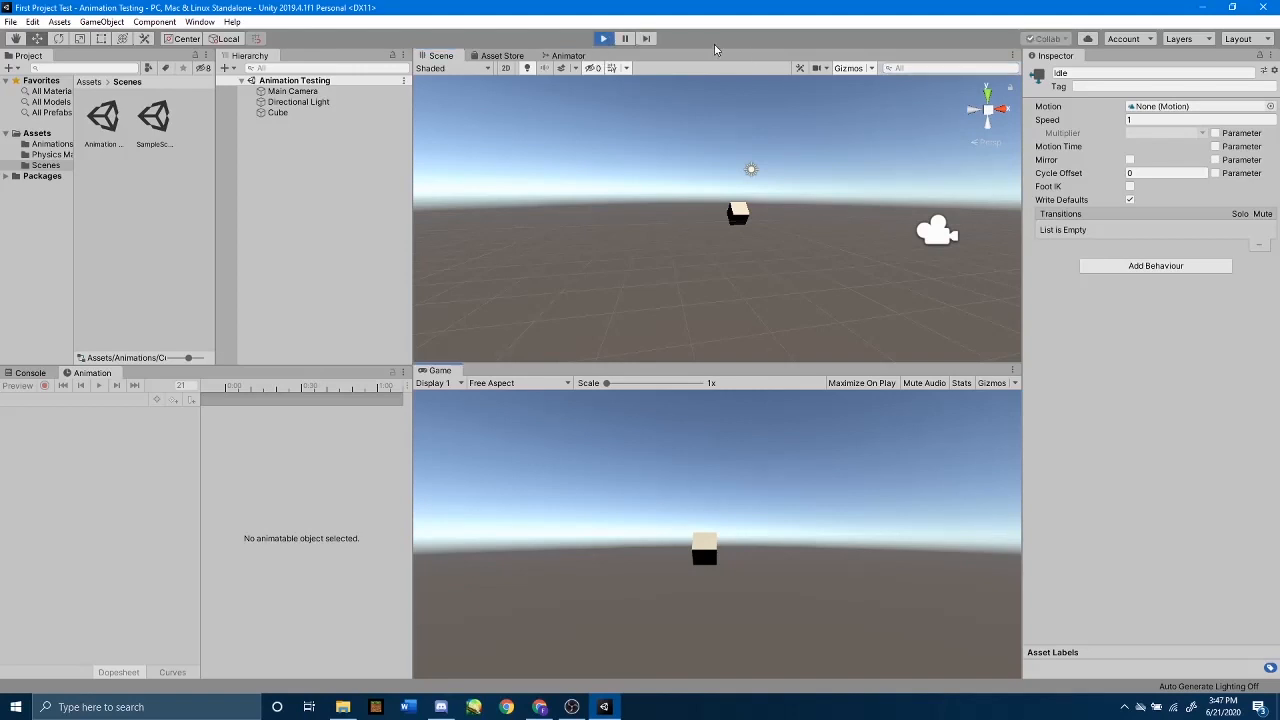
click(603, 39)
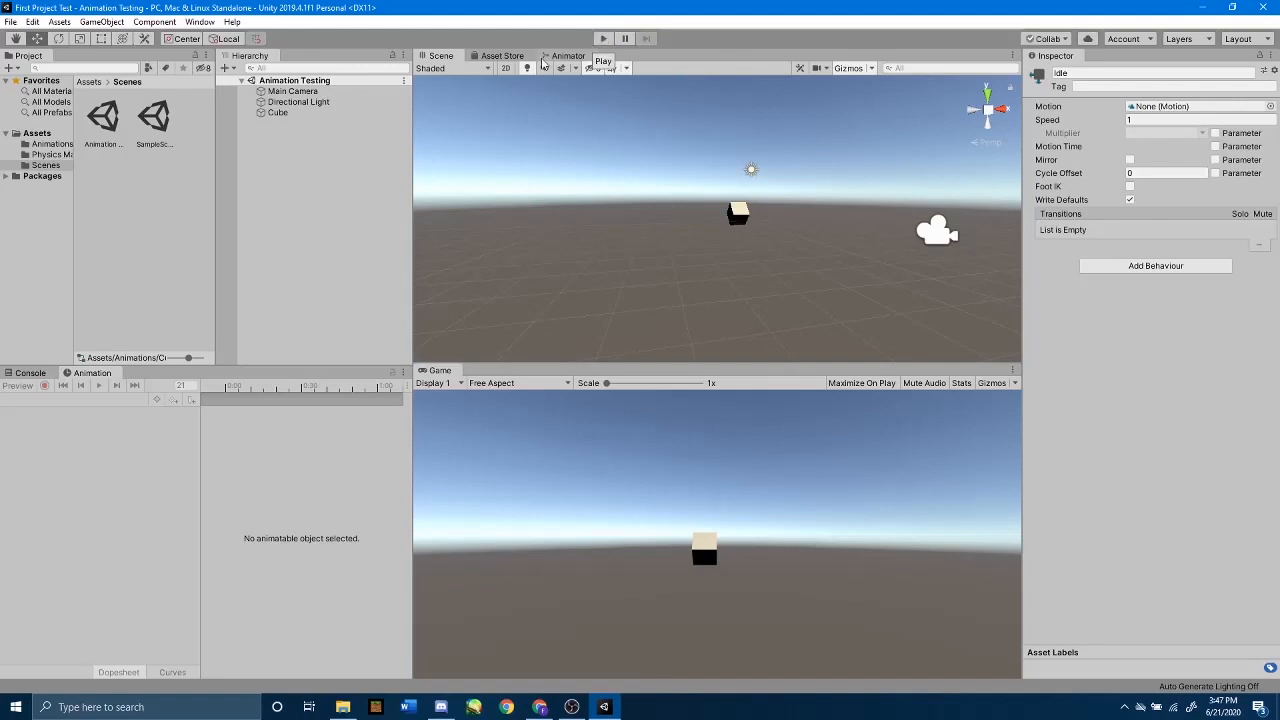
Step: Create a transition from the Idle state to the Spinning Cube state in the Animator graph
click(566, 56)
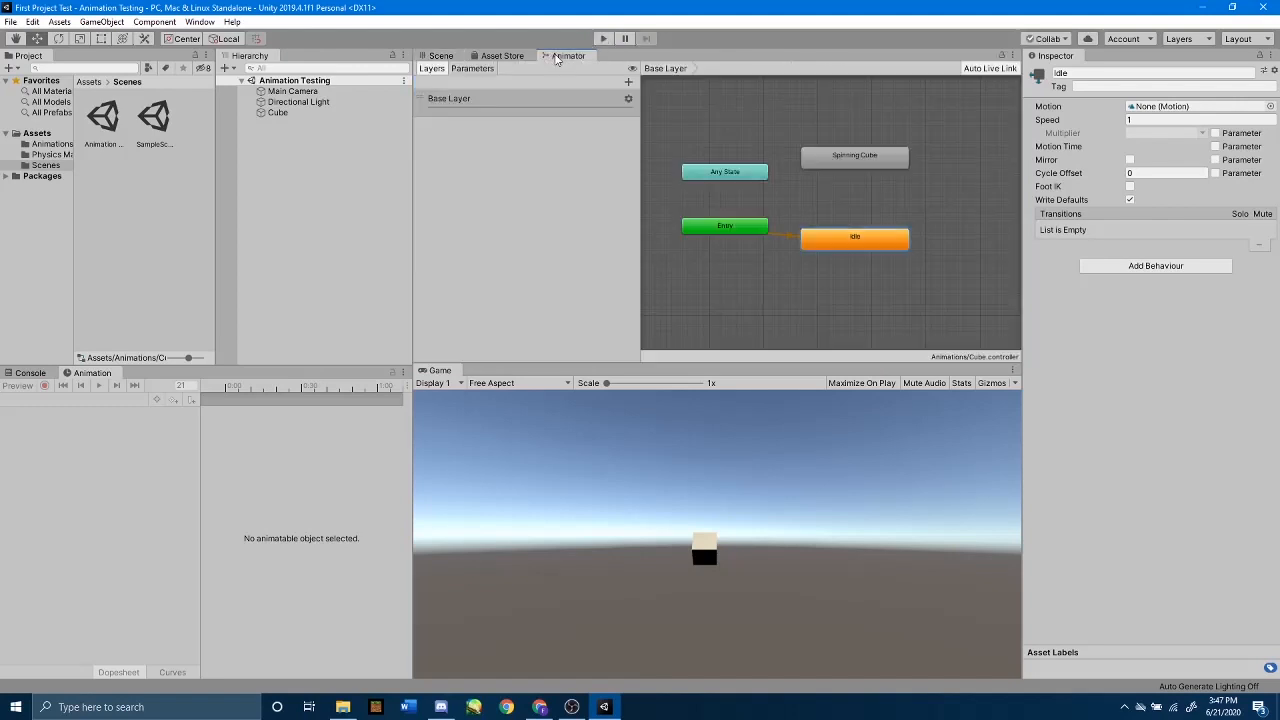
right_click(858, 237)
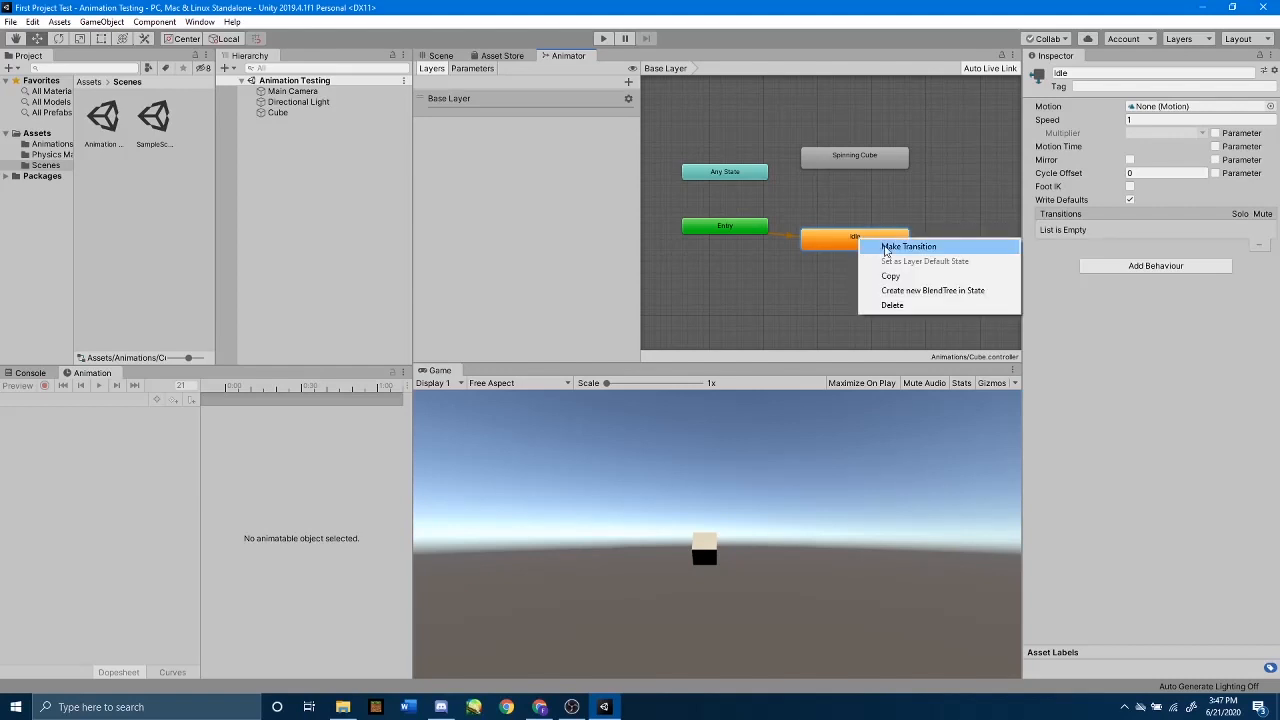
click(920, 247)
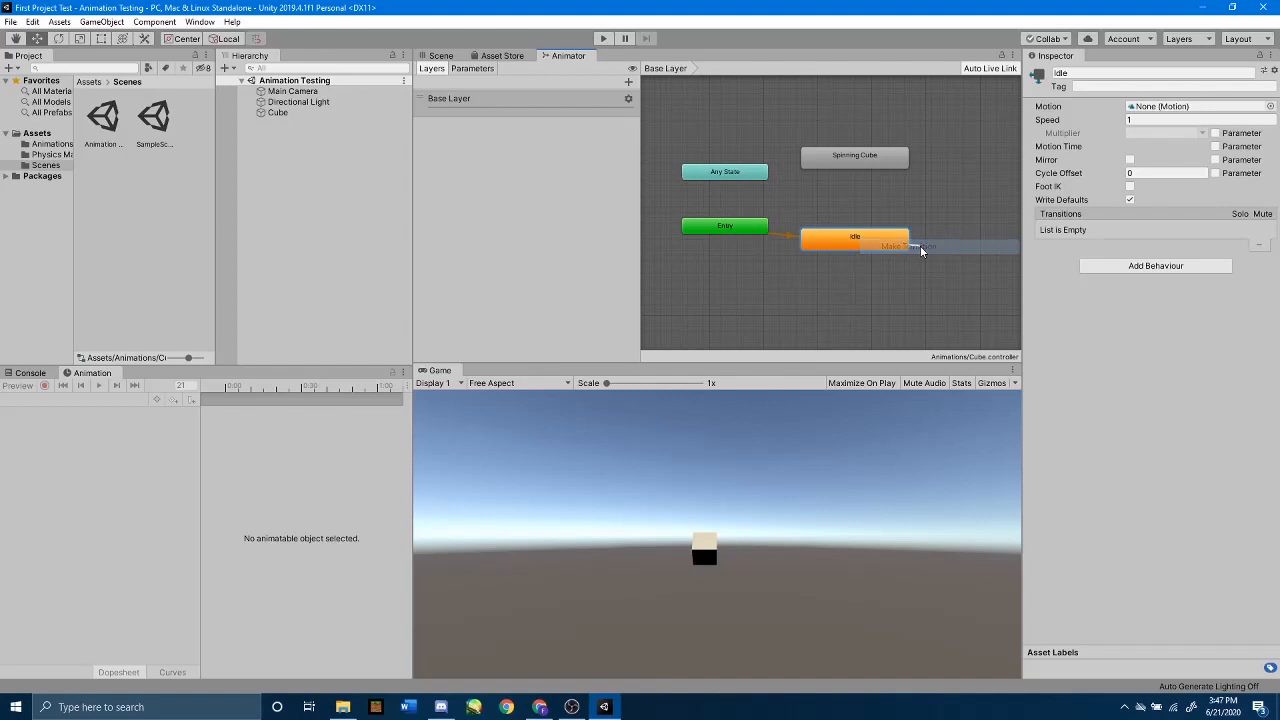
click(856, 155)
Step: Inspect the Idle to Spinning Cube transition and the Spinning Cube state, and test them in a Play mode run
click(829, 158)
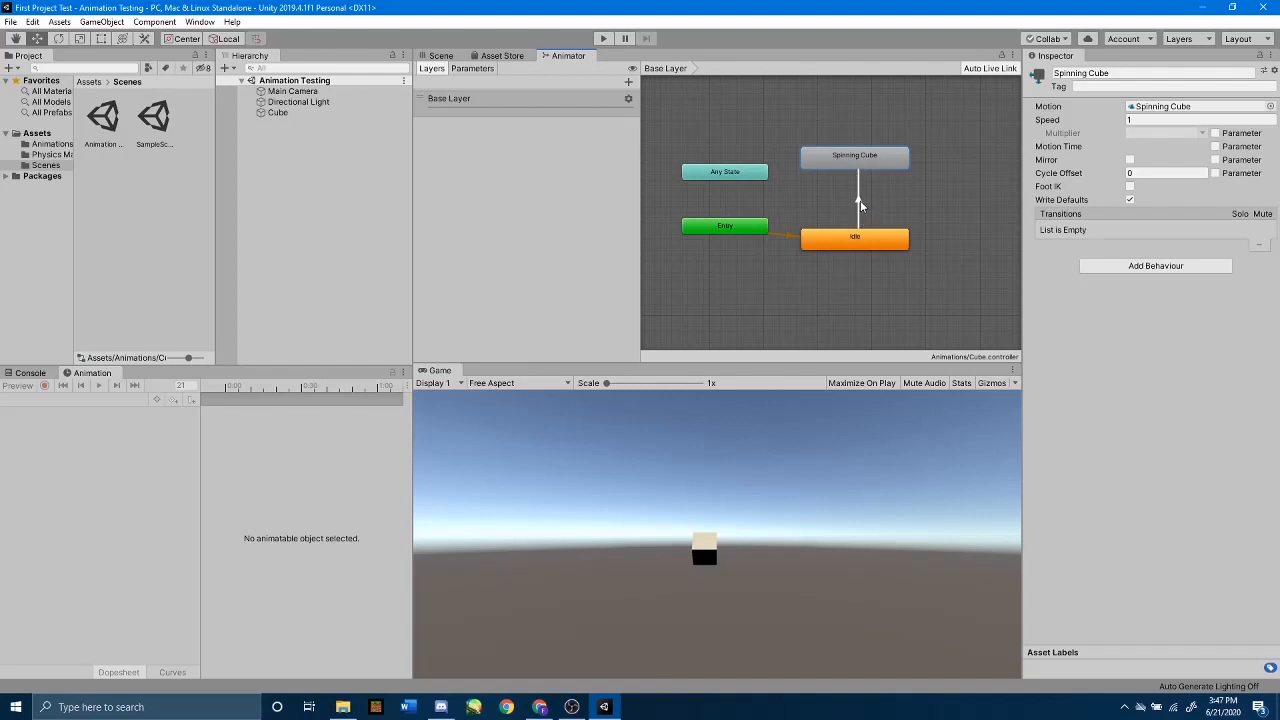
click(858, 205)
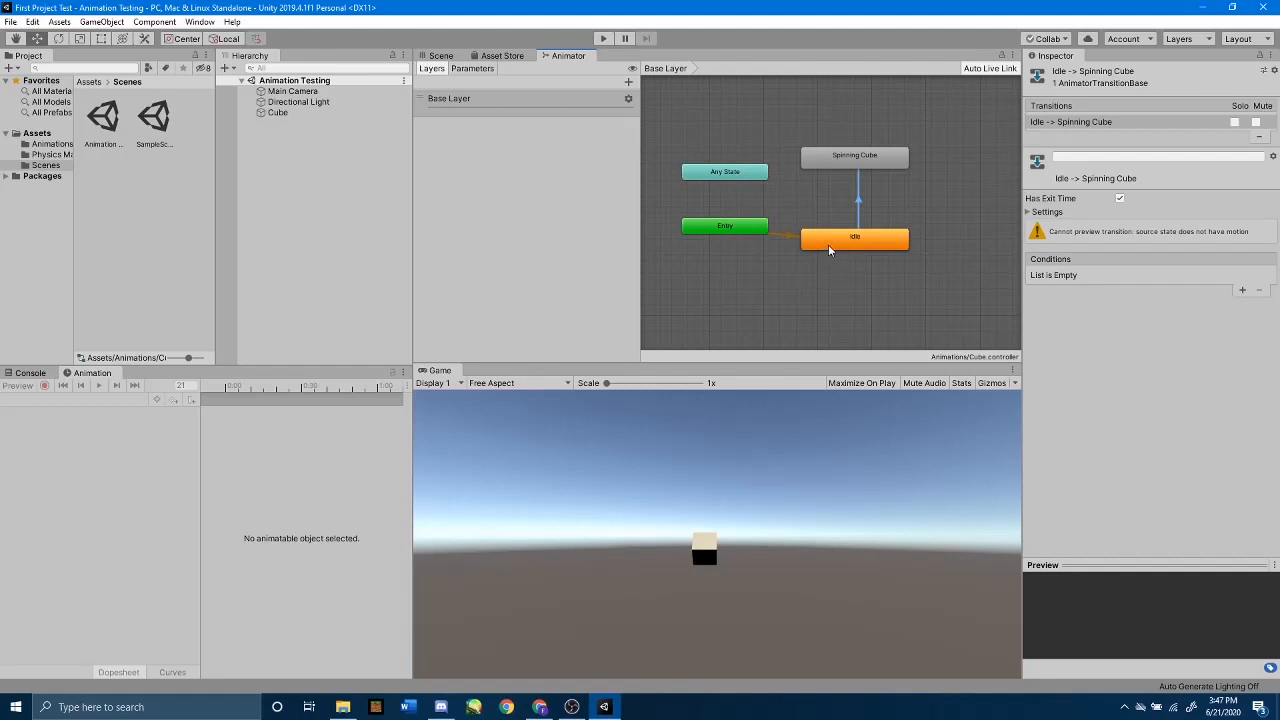
click(866, 158)
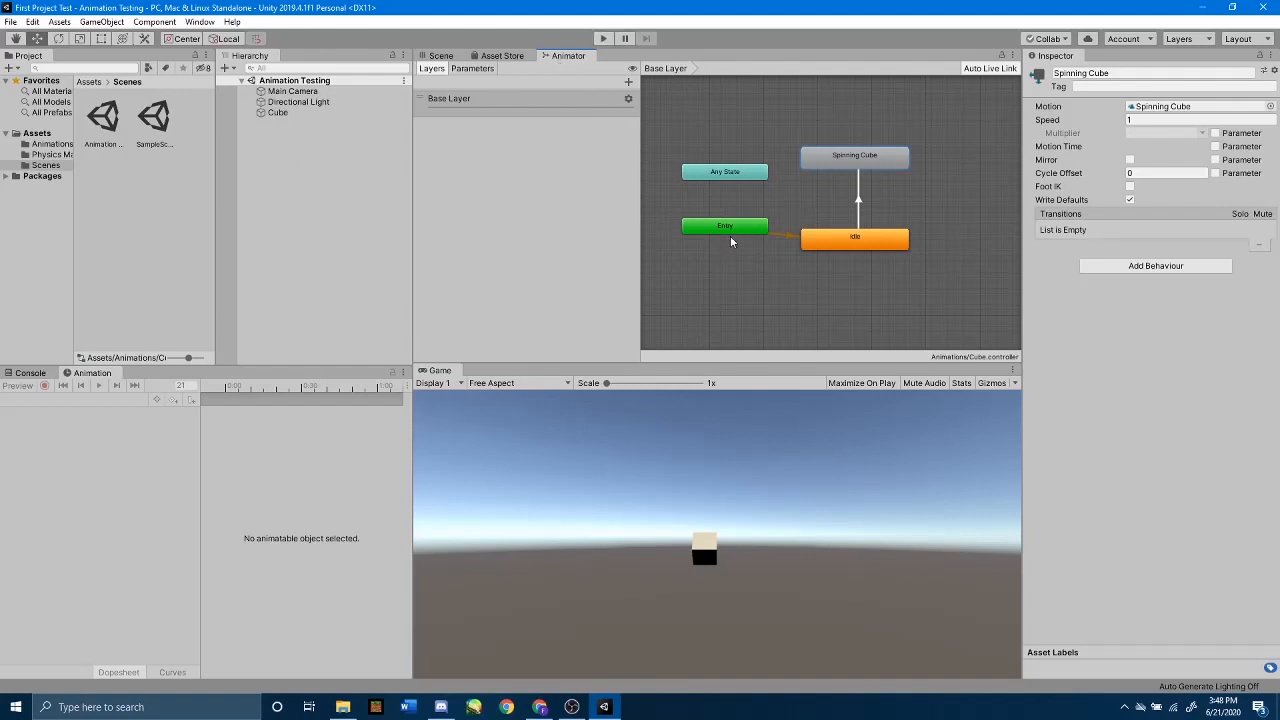
click(603, 38)
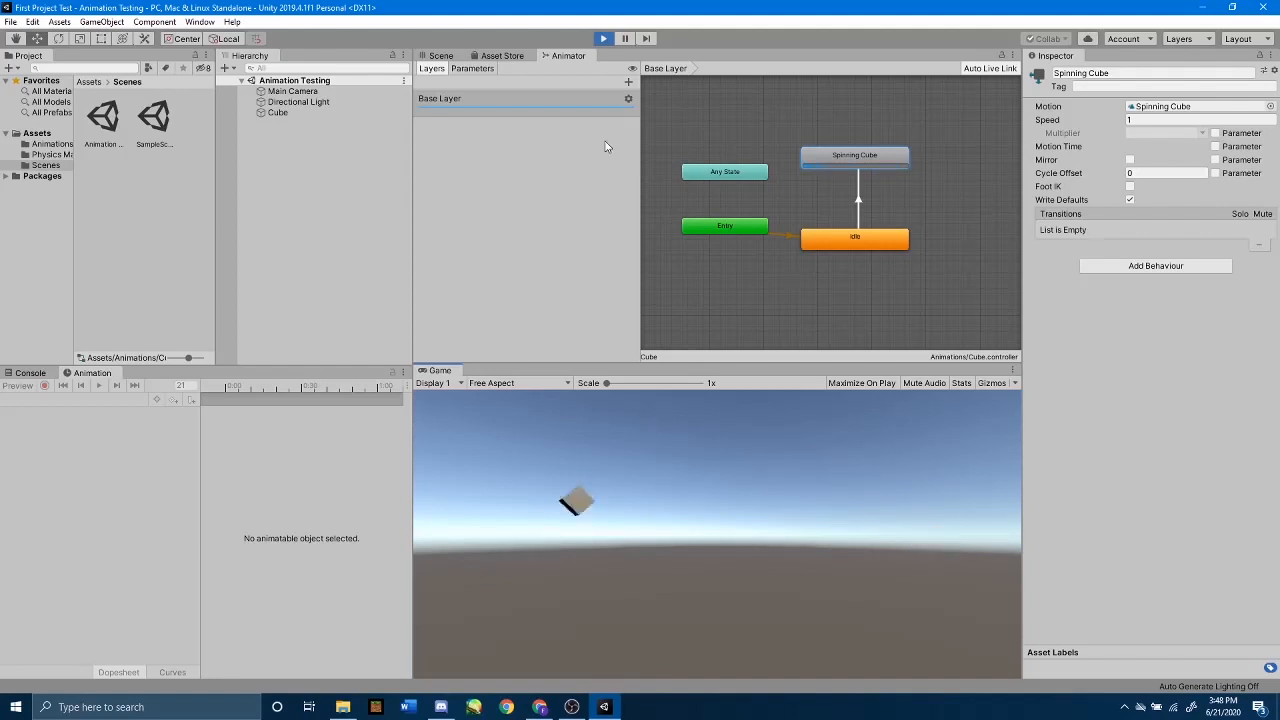
click(604, 39)
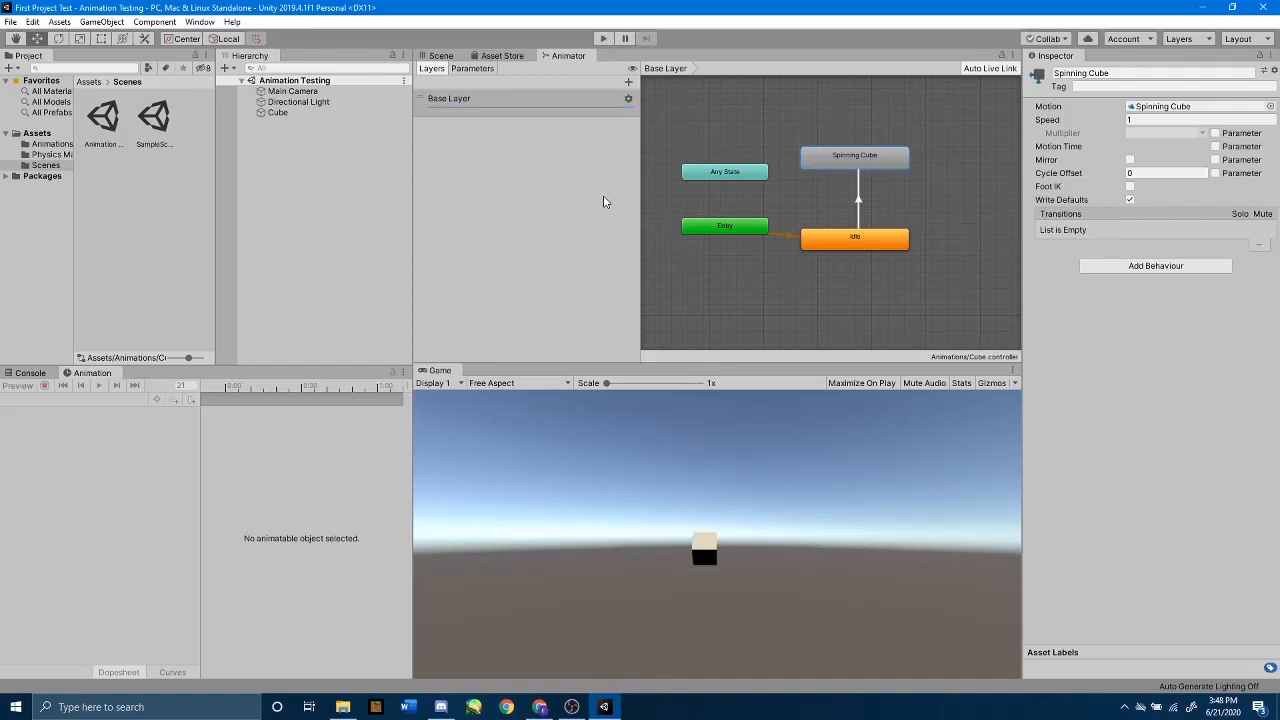
Step: Turn off Loop Time on the Spinning Cube animation clip and run the scene to test it
double_click(861, 165)
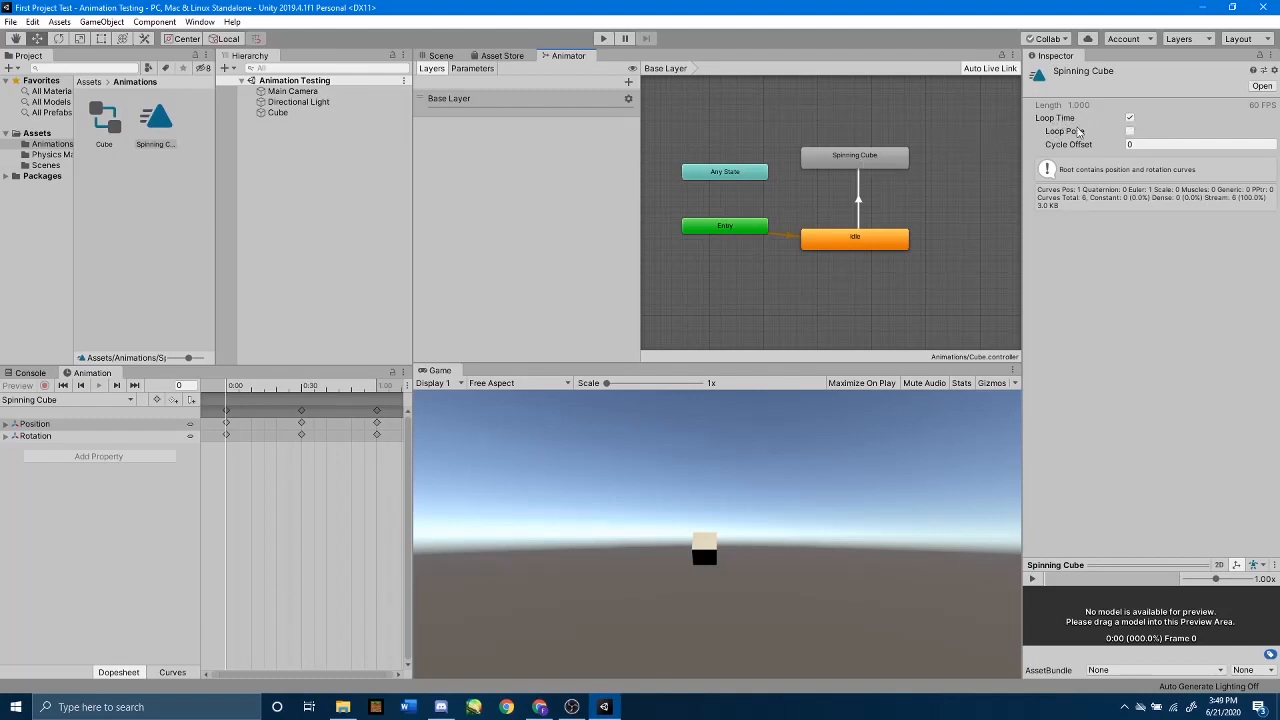
click(1130, 118)
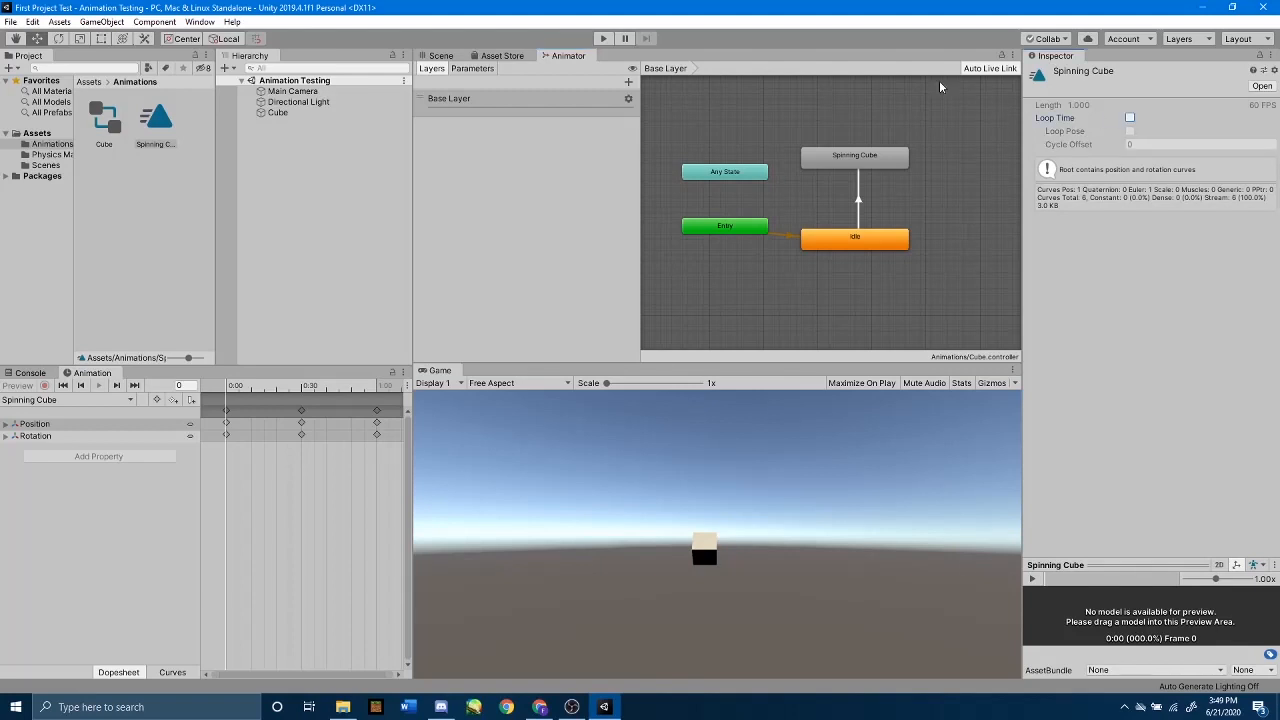
click(796, 80)
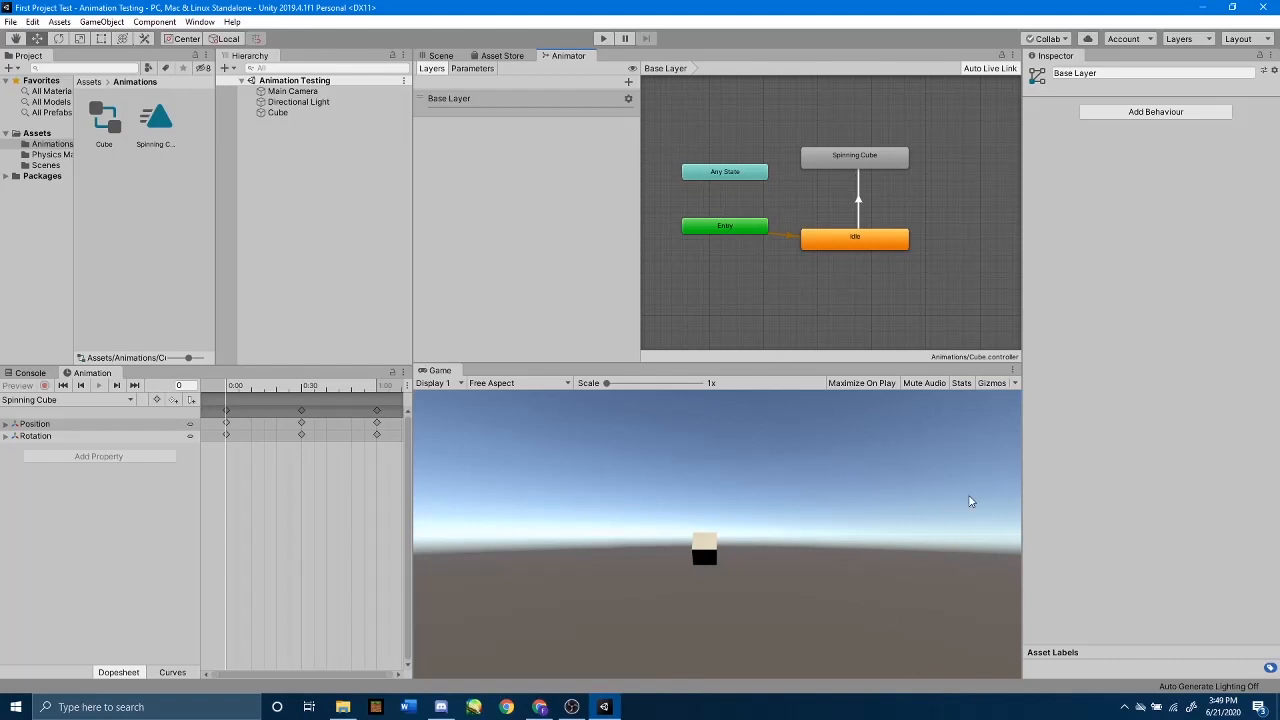
click(598, 40)
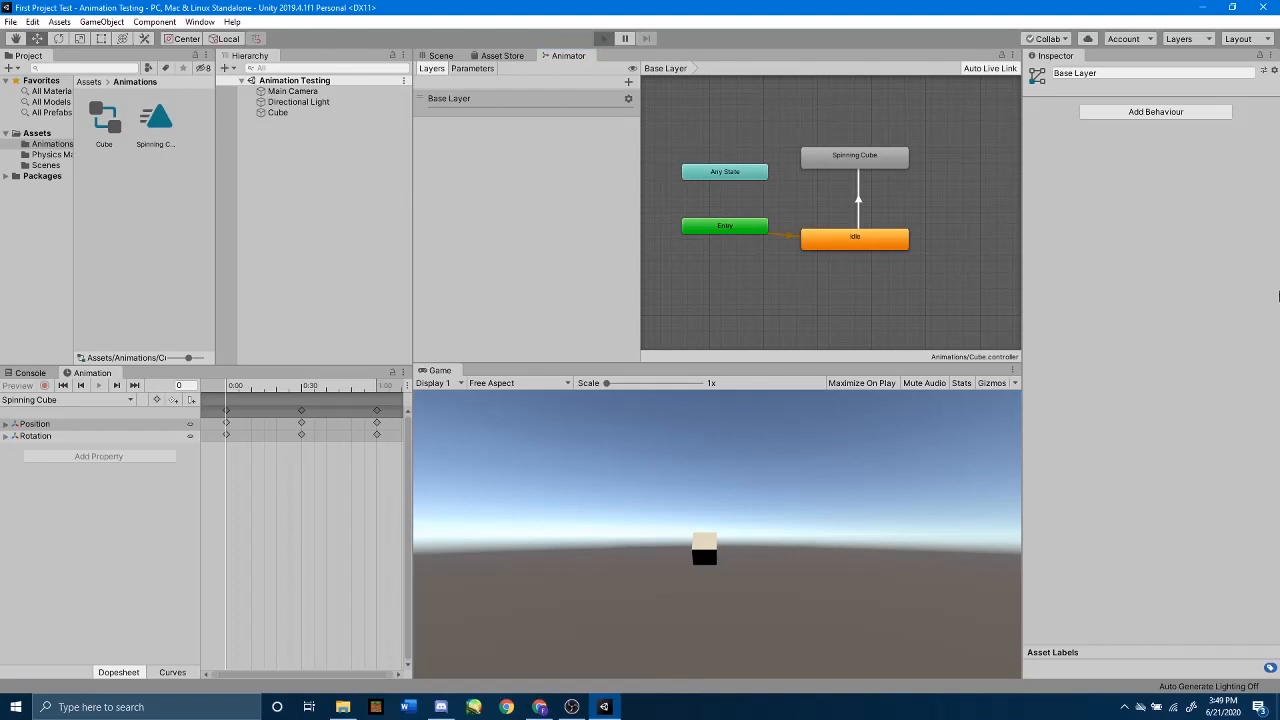